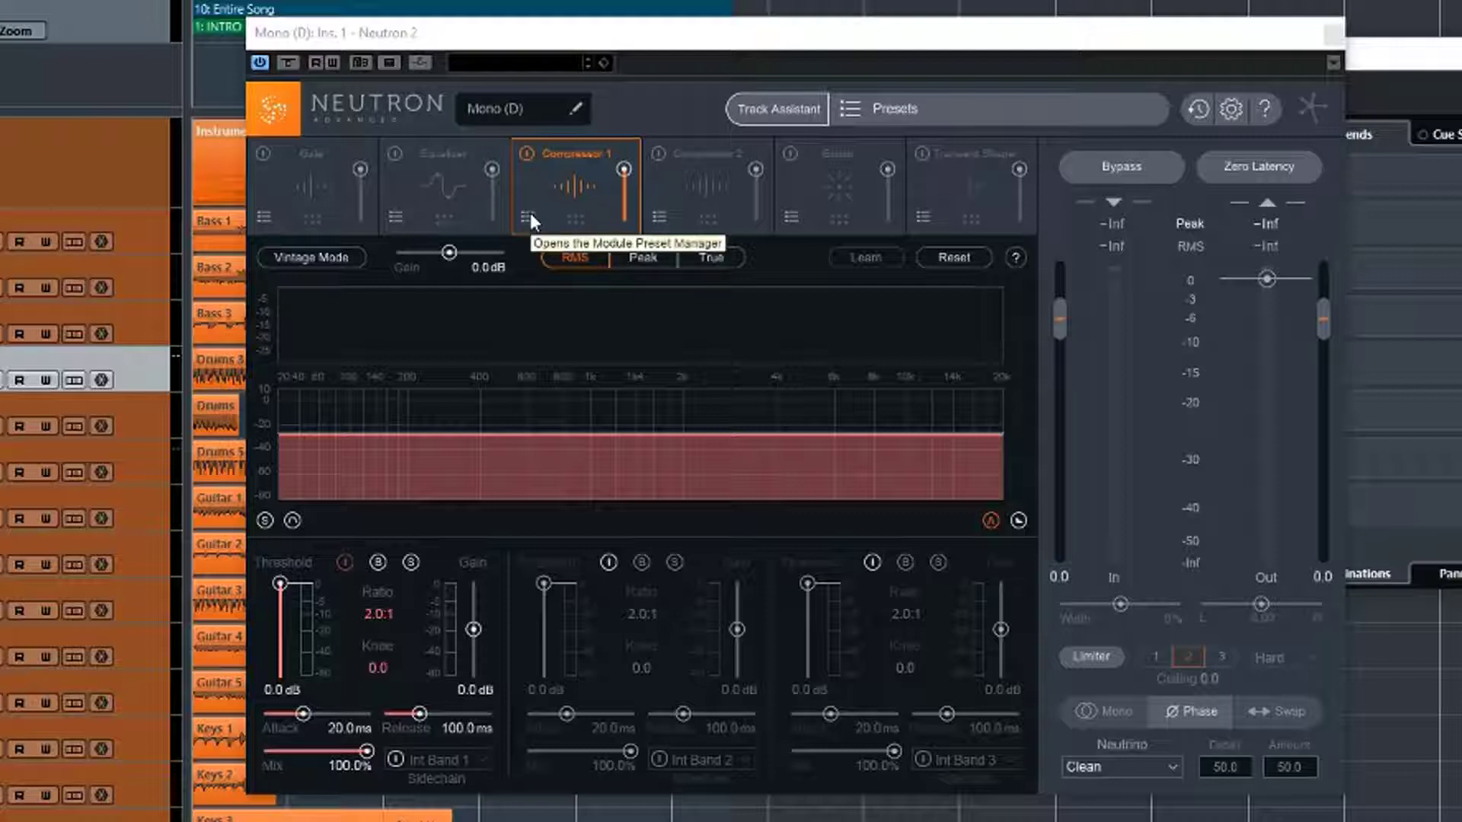
- Inspect Compressor 2, switching it on and off briefly, then return to Compressor 1
{"action": "left_click", "coordinate": [682, 190]}
{"action": "left_click", "coordinate": [583, 193]}
{"action": "left_click", "coordinate": [683, 193]}
{"action": "left_click", "coordinate": [598, 197]}
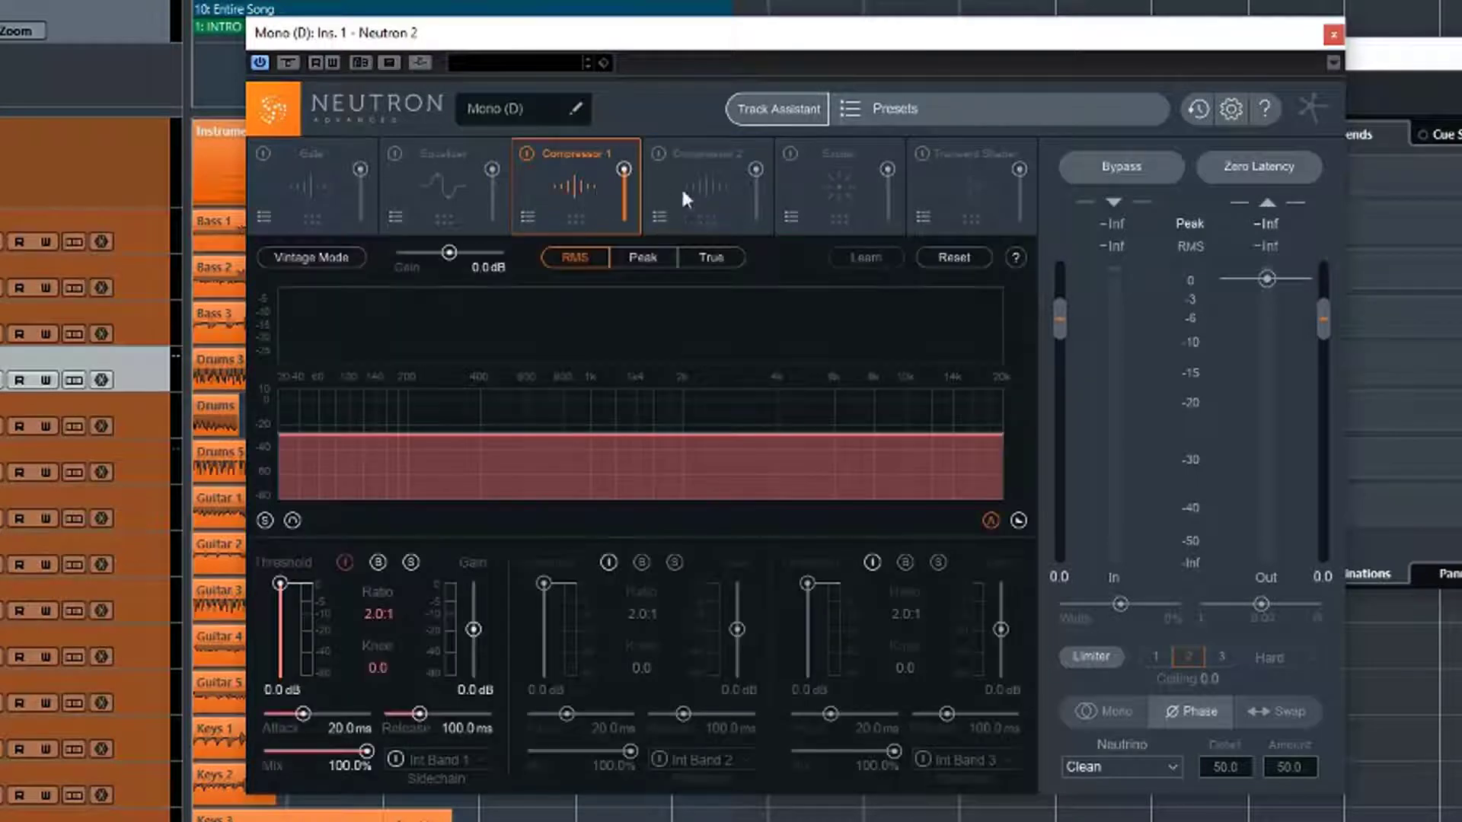
{"action": "left_click", "coordinate": [657, 152]}
{"action": "left_click", "coordinate": [706, 189]}
{"action": "left_click", "coordinate": [658, 153]}
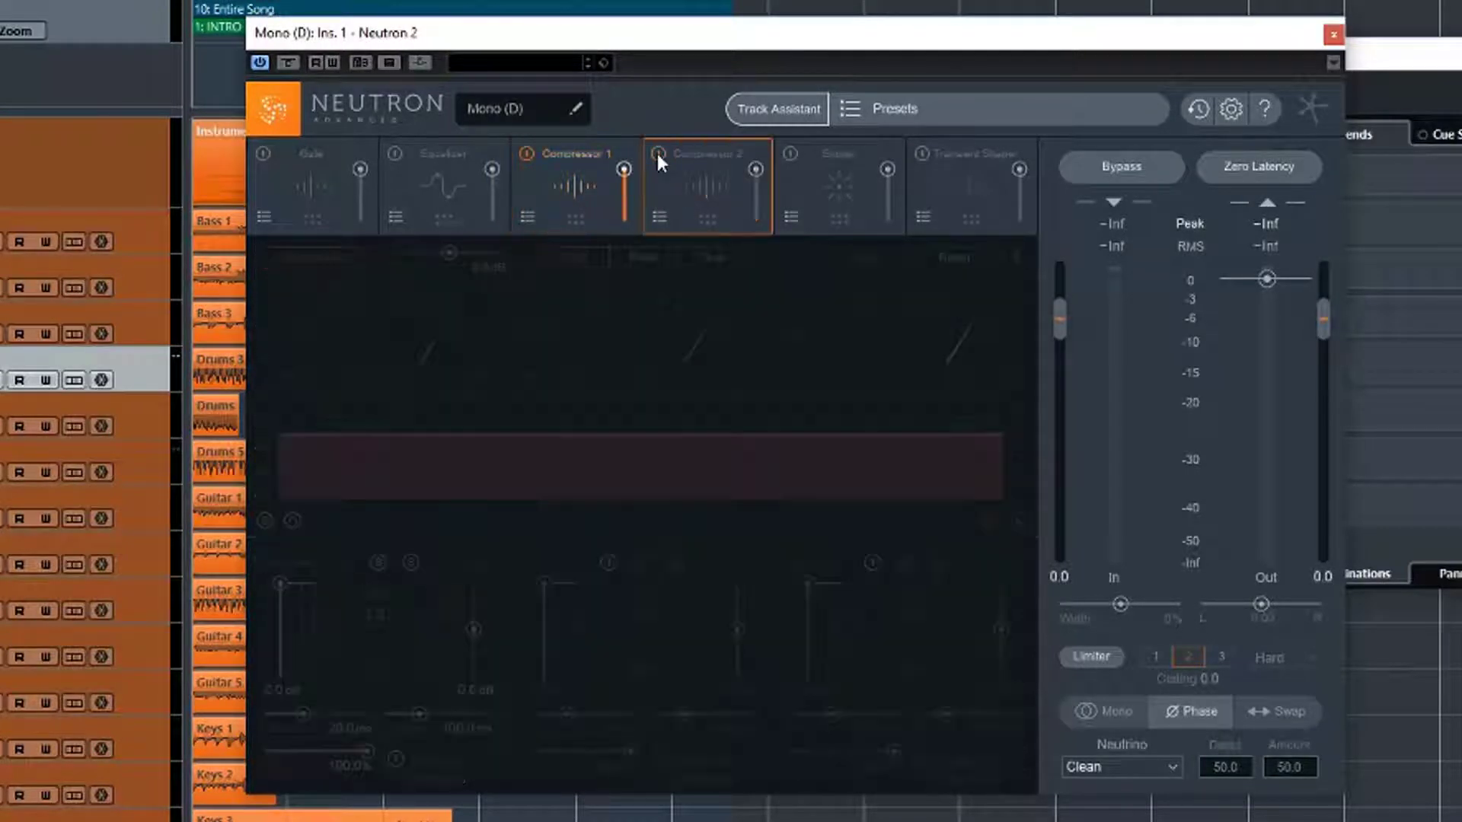
{"action": "left_click", "coordinate": [572, 197]}
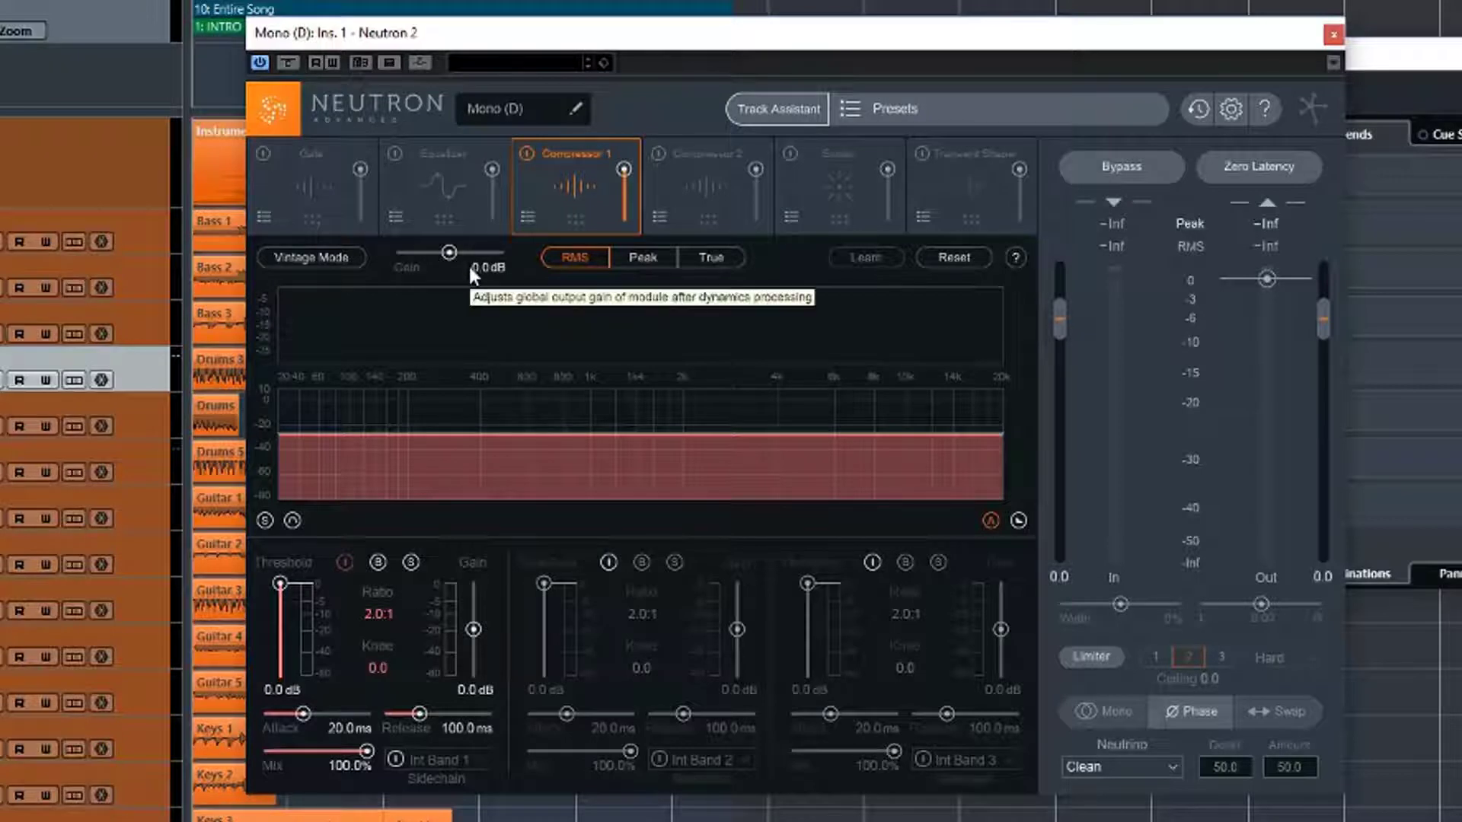
- Browse Compressor 1's presets, raise its module level, and test its bypass and chain position
{"action": "left_click", "coordinate": [712, 179]}
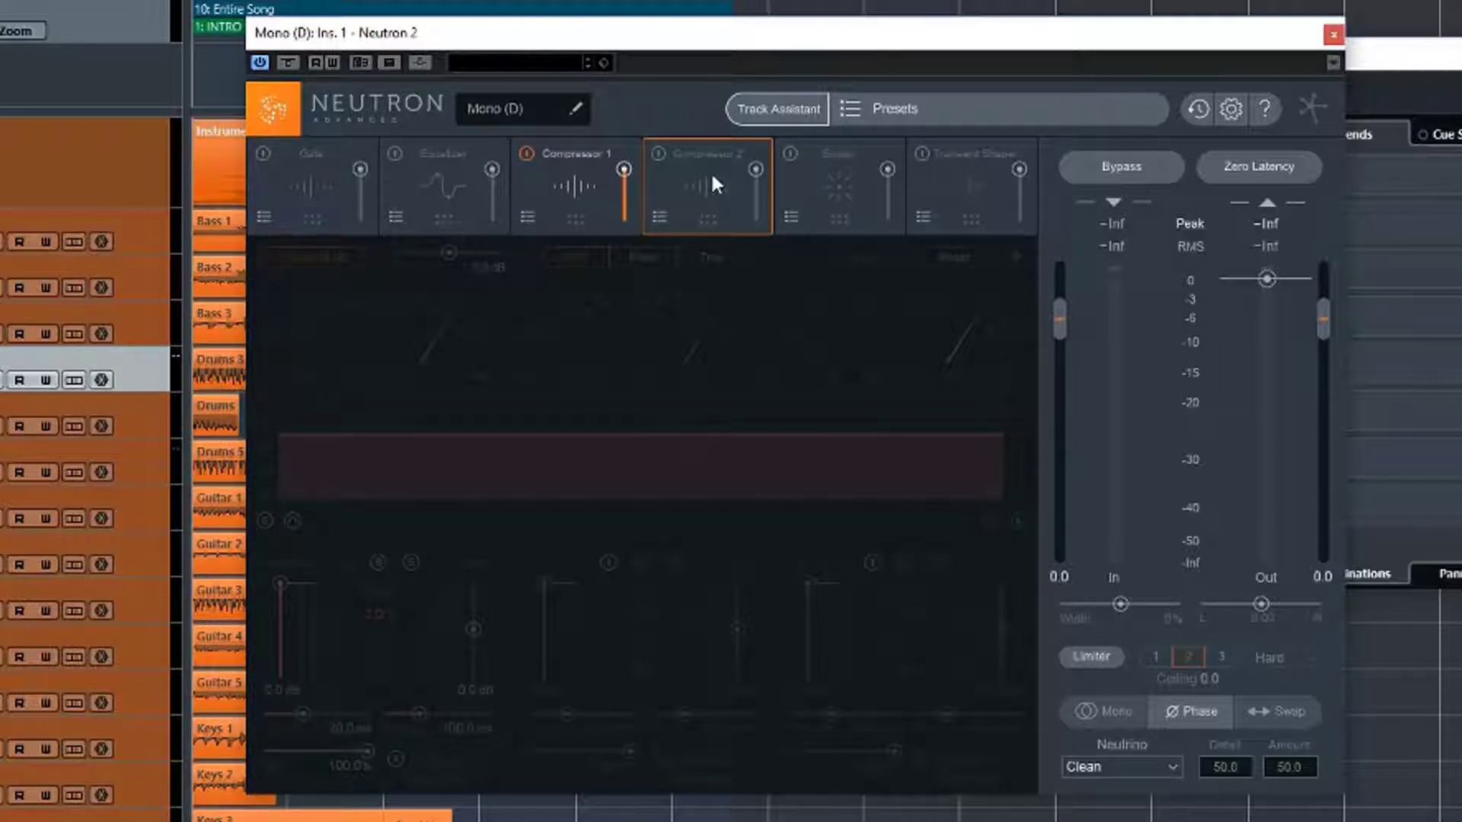
{"action": "left_click", "coordinate": [577, 192]}
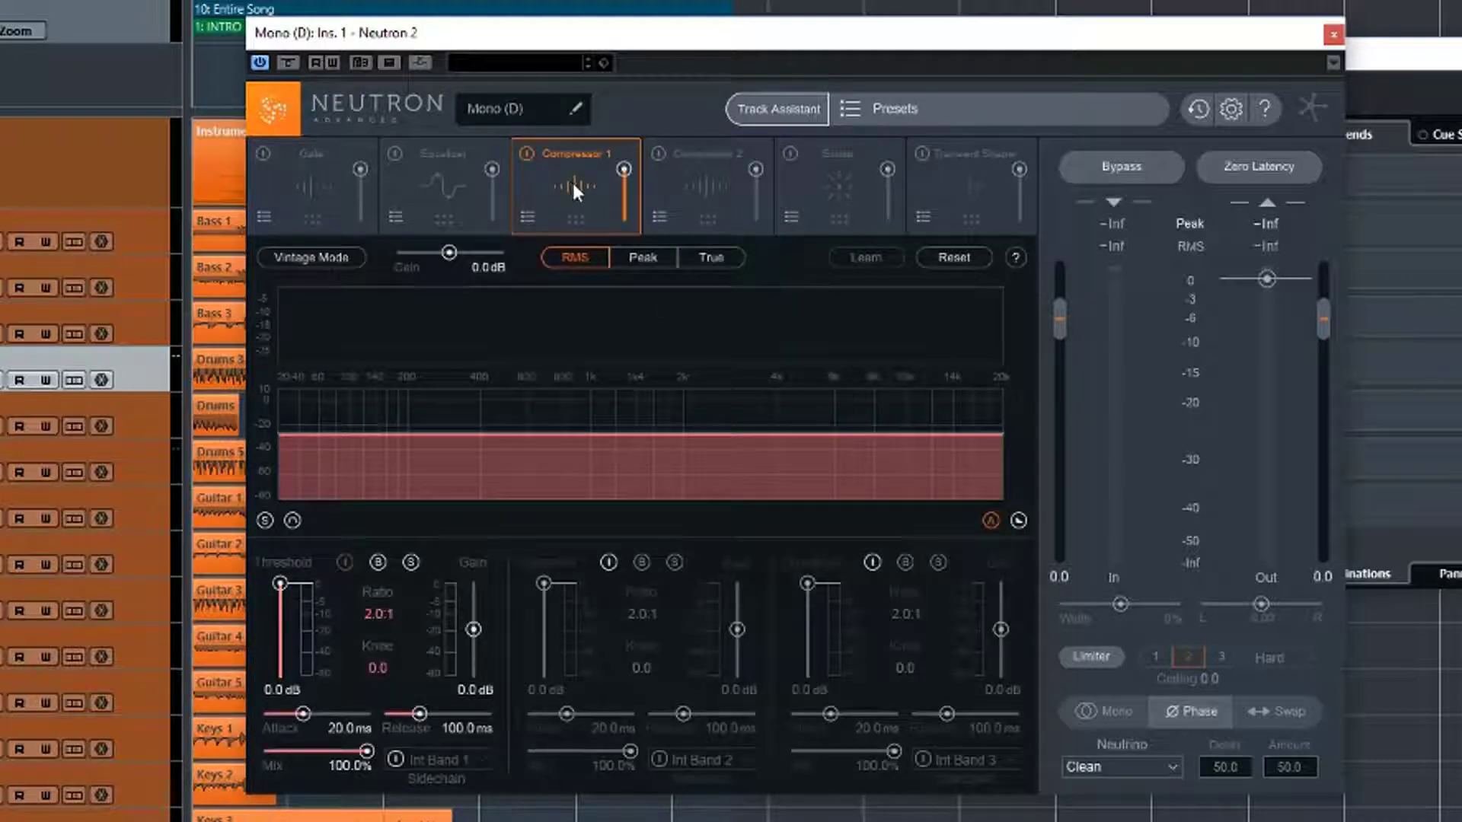
{"action": "left_click", "coordinate": [528, 217]}
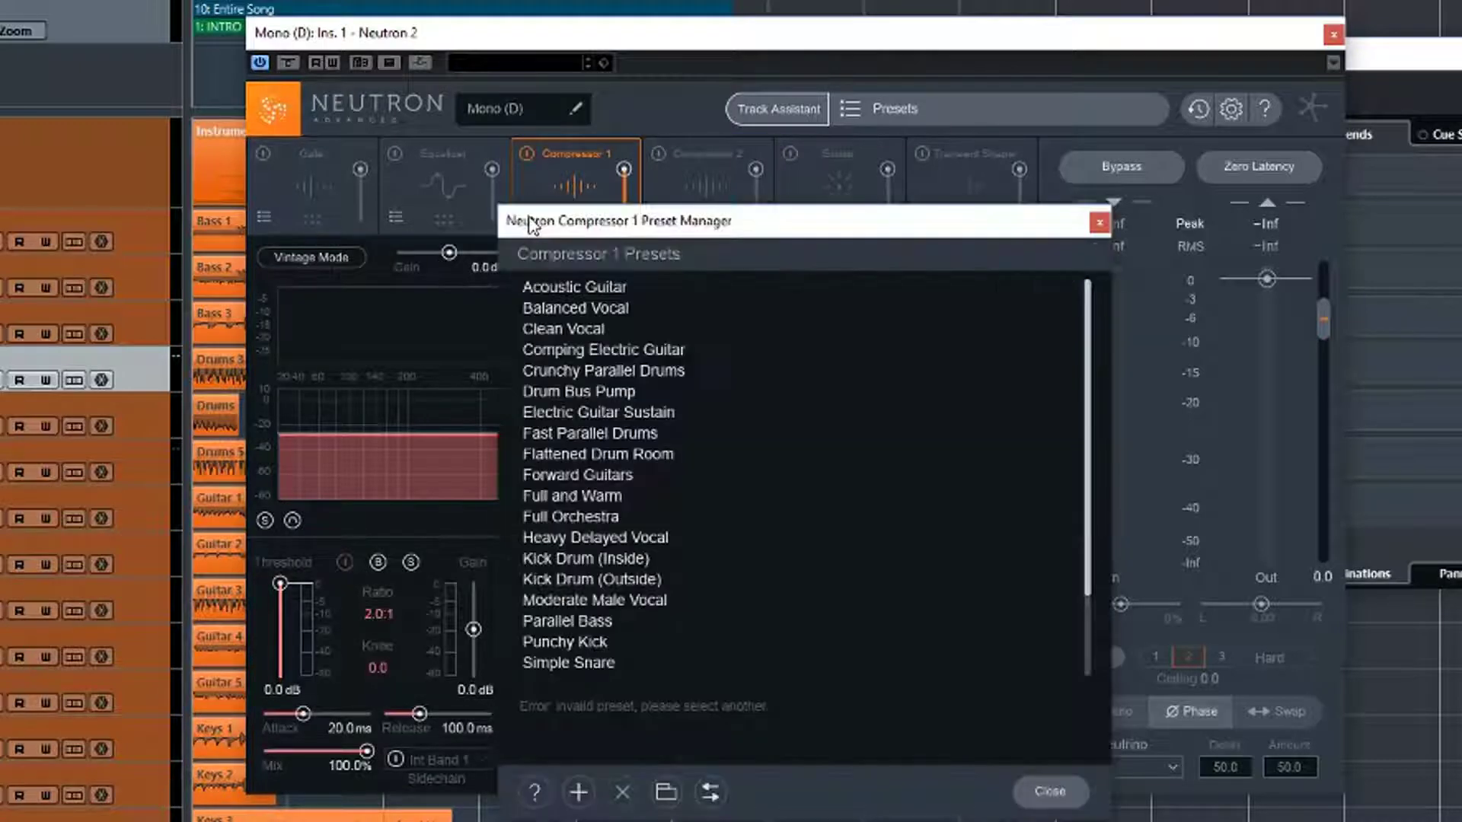
{"action": "left_click", "coordinate": [1100, 221]}
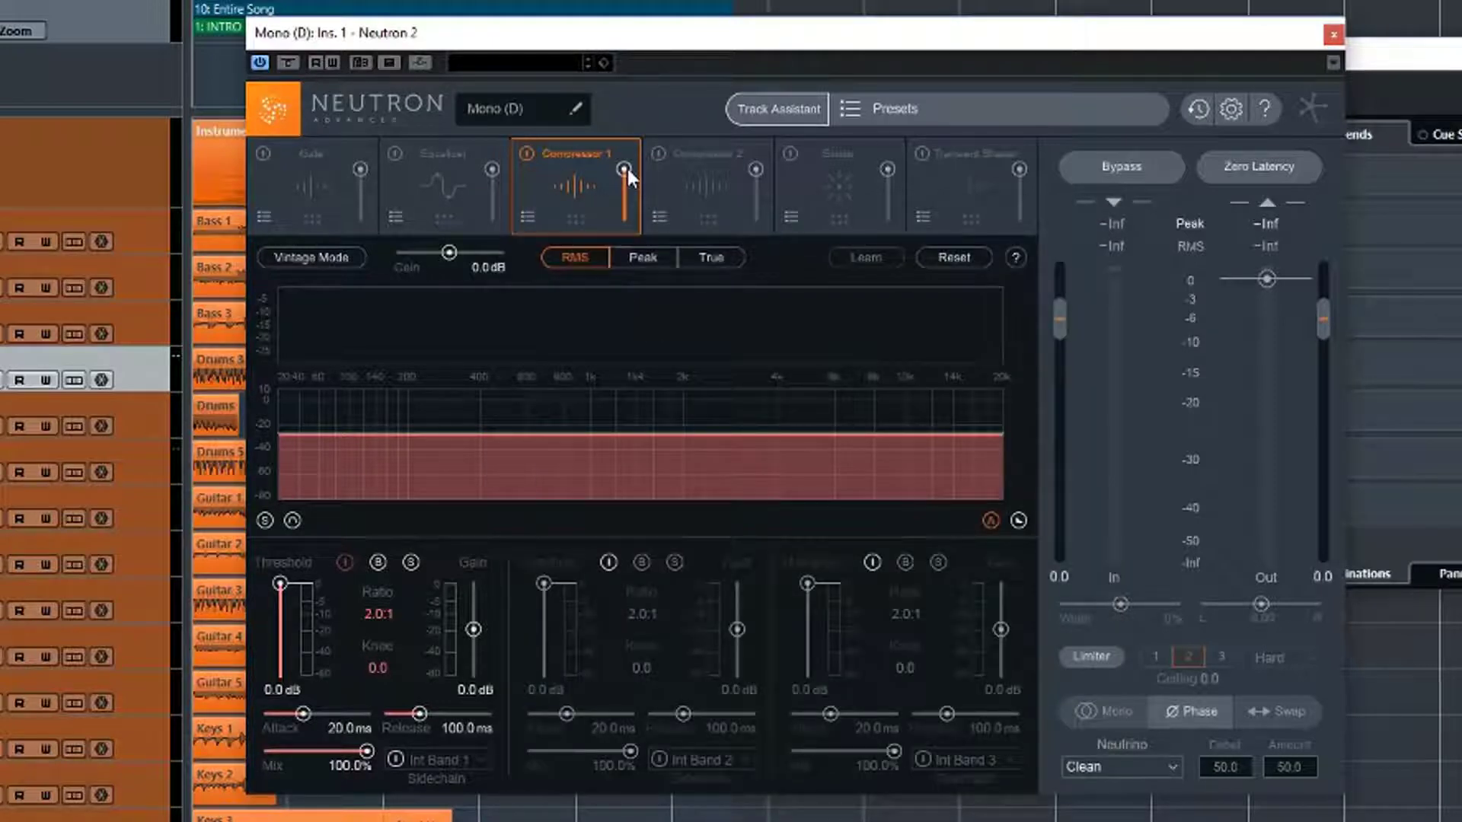
{"action": "left_click_drag", "start_coordinate": [636, 214], "coordinate": [630, 197]}
{"action": "left_click", "coordinate": [528, 151]}
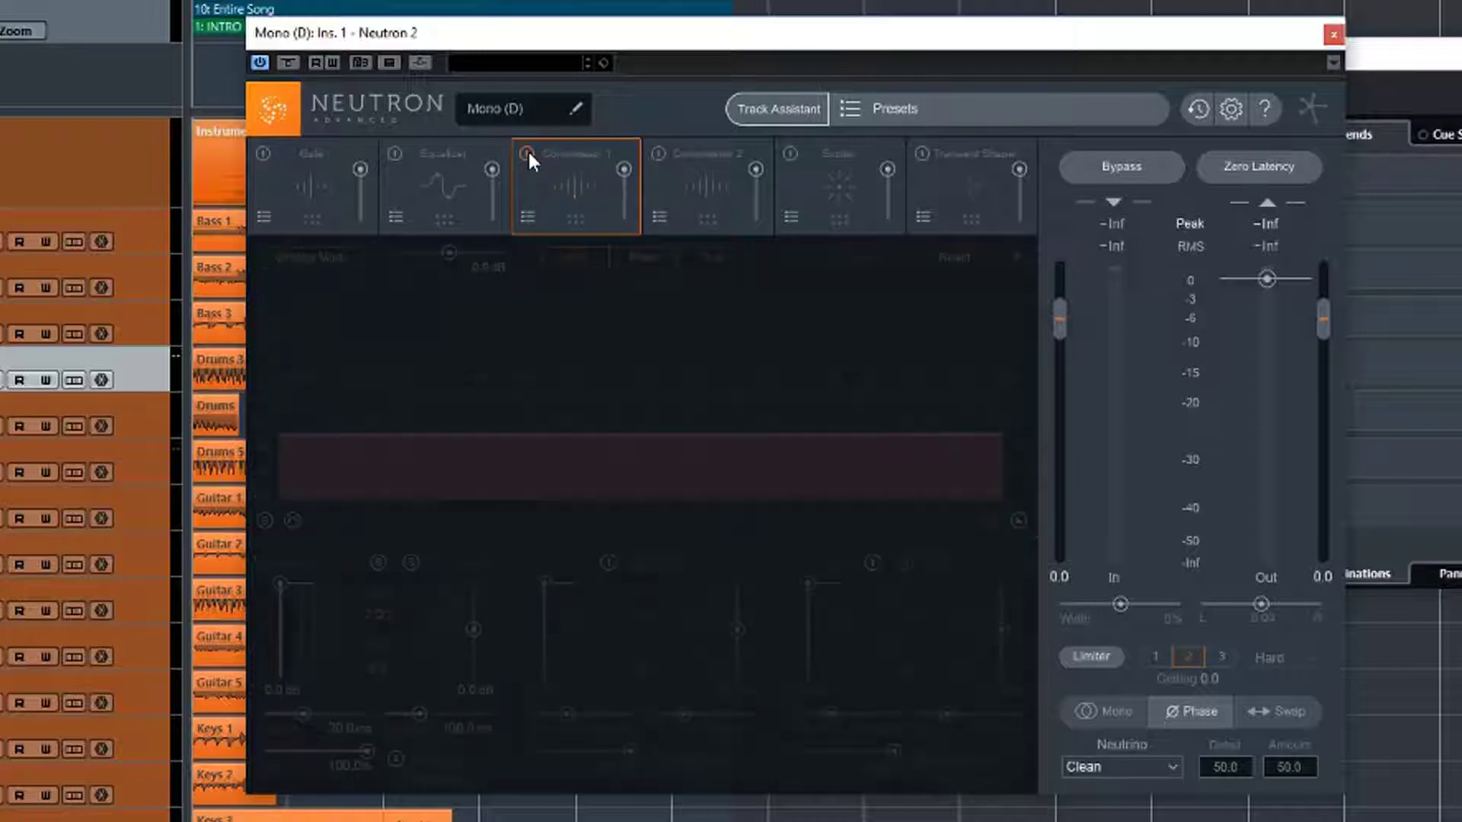
{"action": "left_click", "coordinate": [528, 153]}
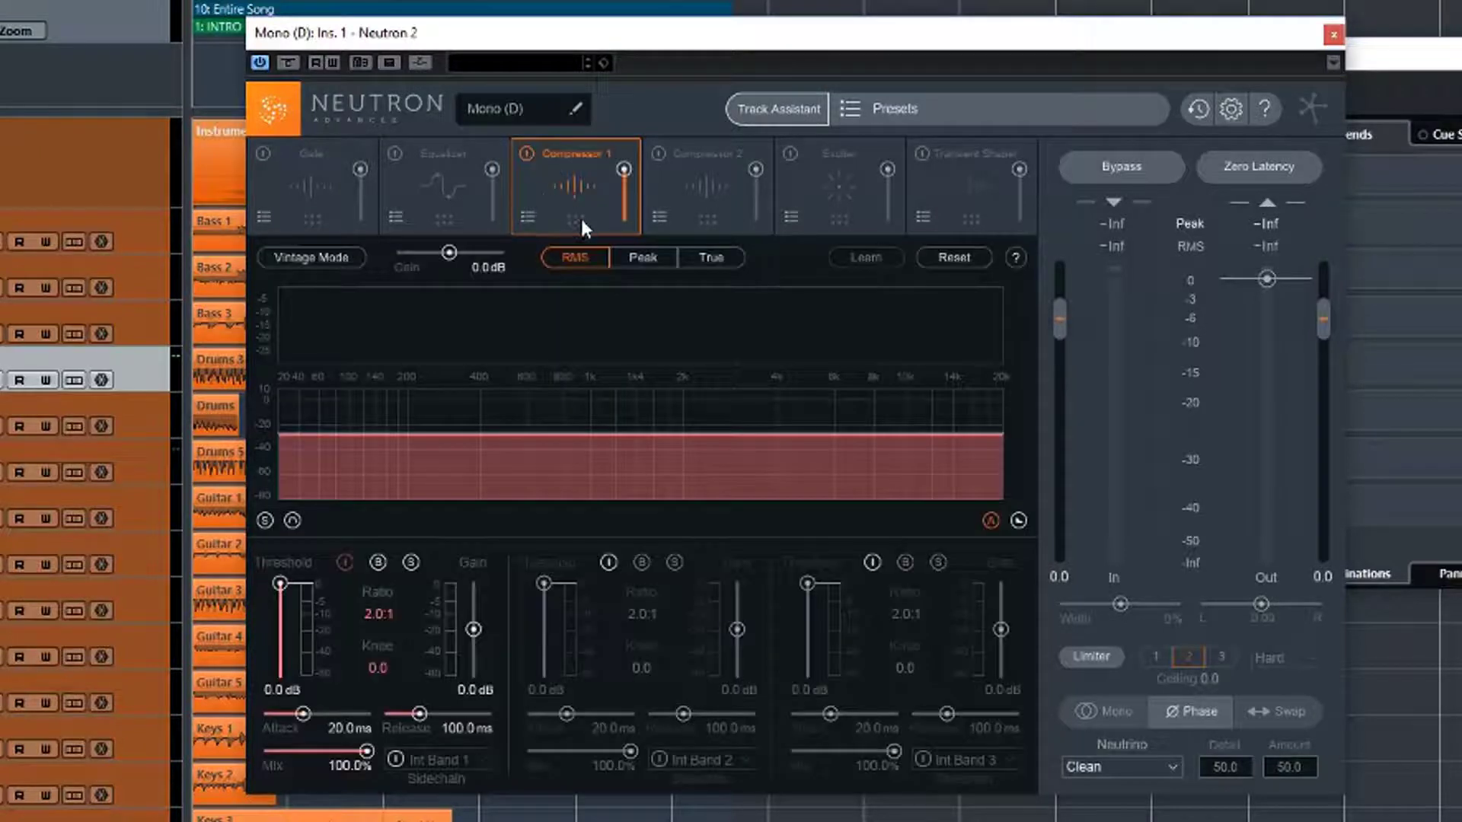
{"action": "left_click_drag", "start_coordinate": [577, 219], "coordinate": [581, 257]}
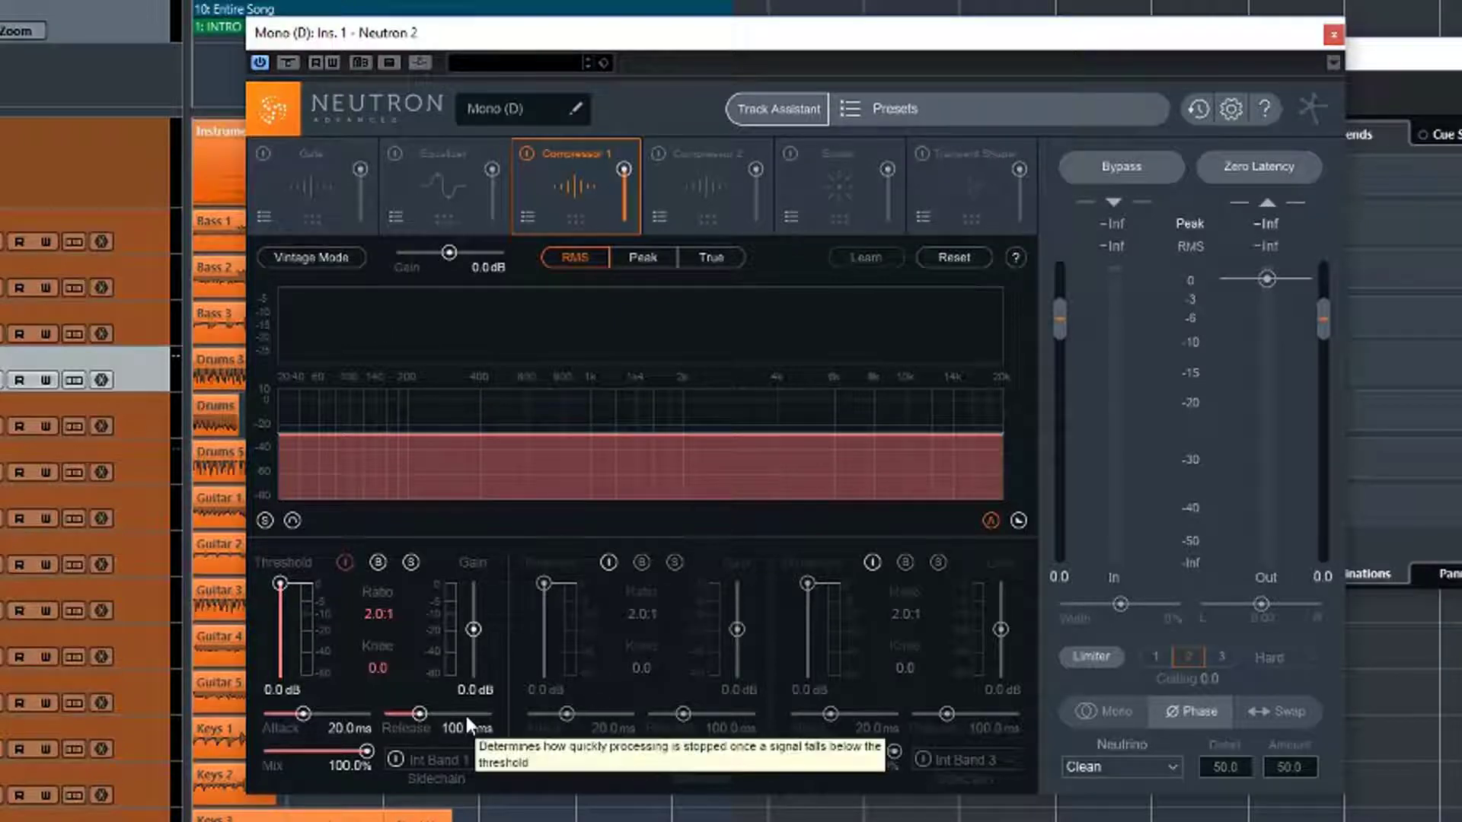
- Try Vintage Mode on and off and check the global output gain
{"action": "left_click", "coordinate": [325, 256]}
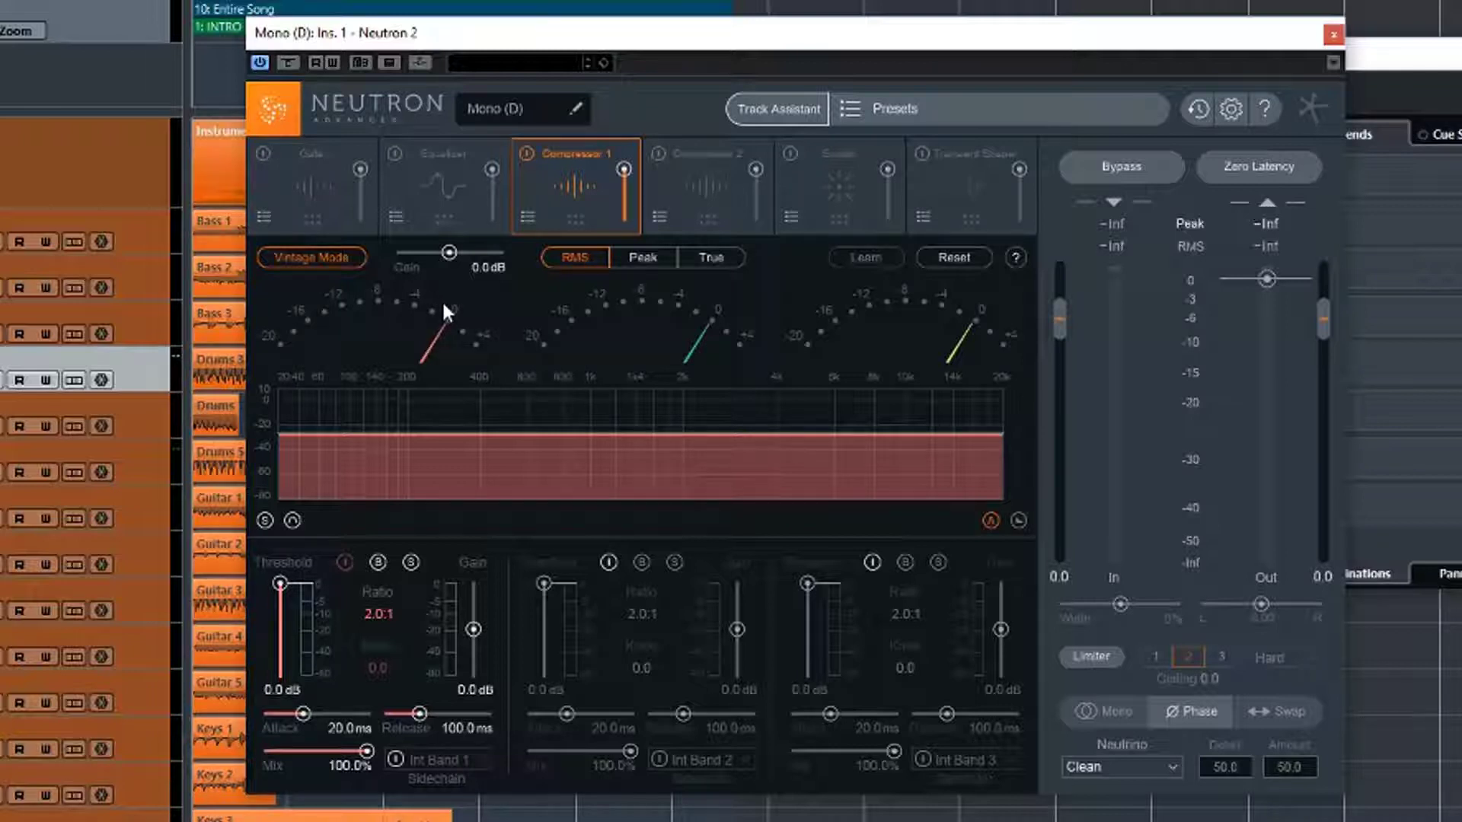
{"action": "left_click", "coordinate": [333, 259]}
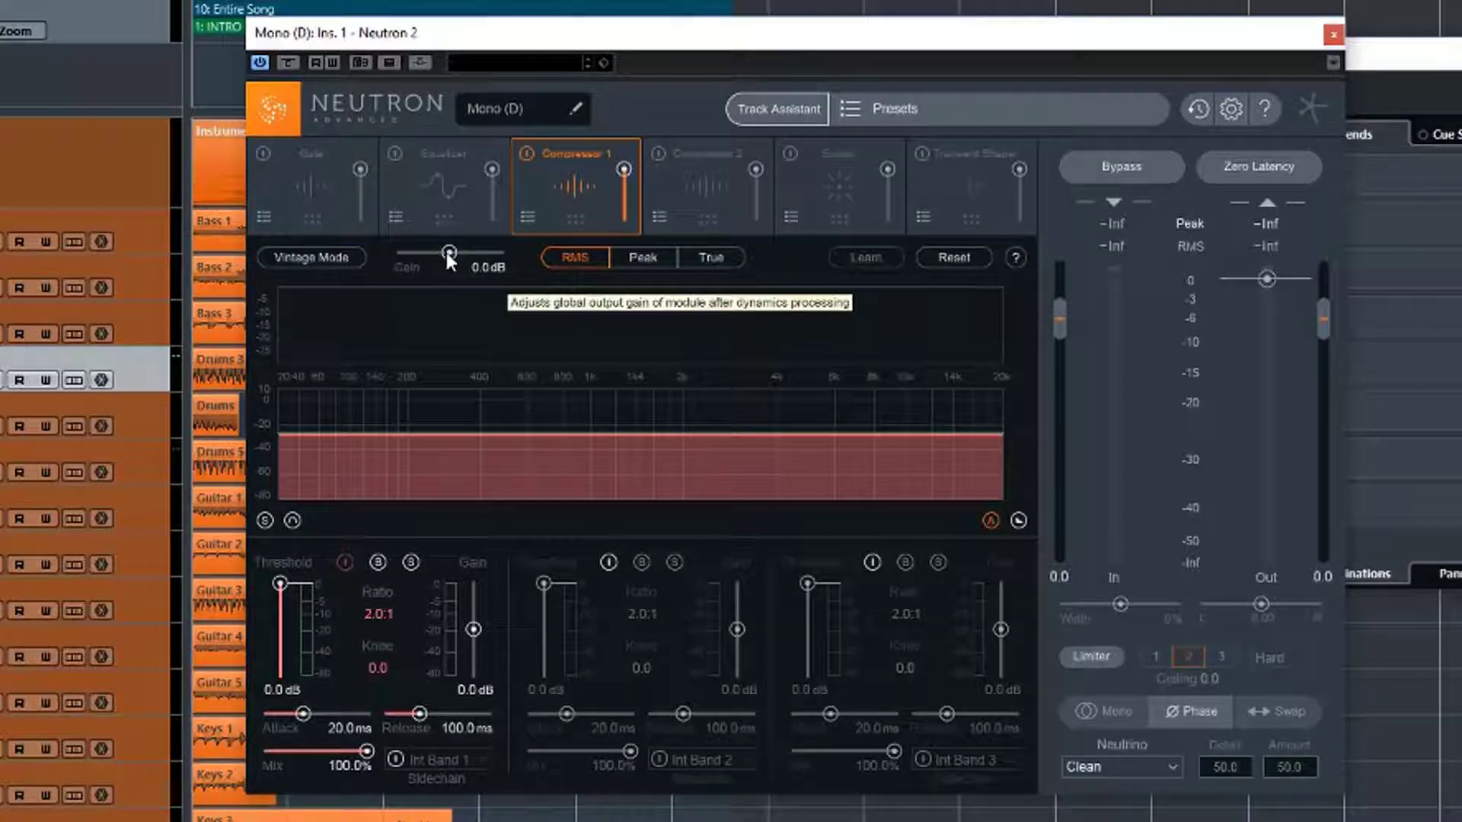
{"action": "left_click_drag", "start_coordinate": [448, 259], "coordinate": [450, 263]}
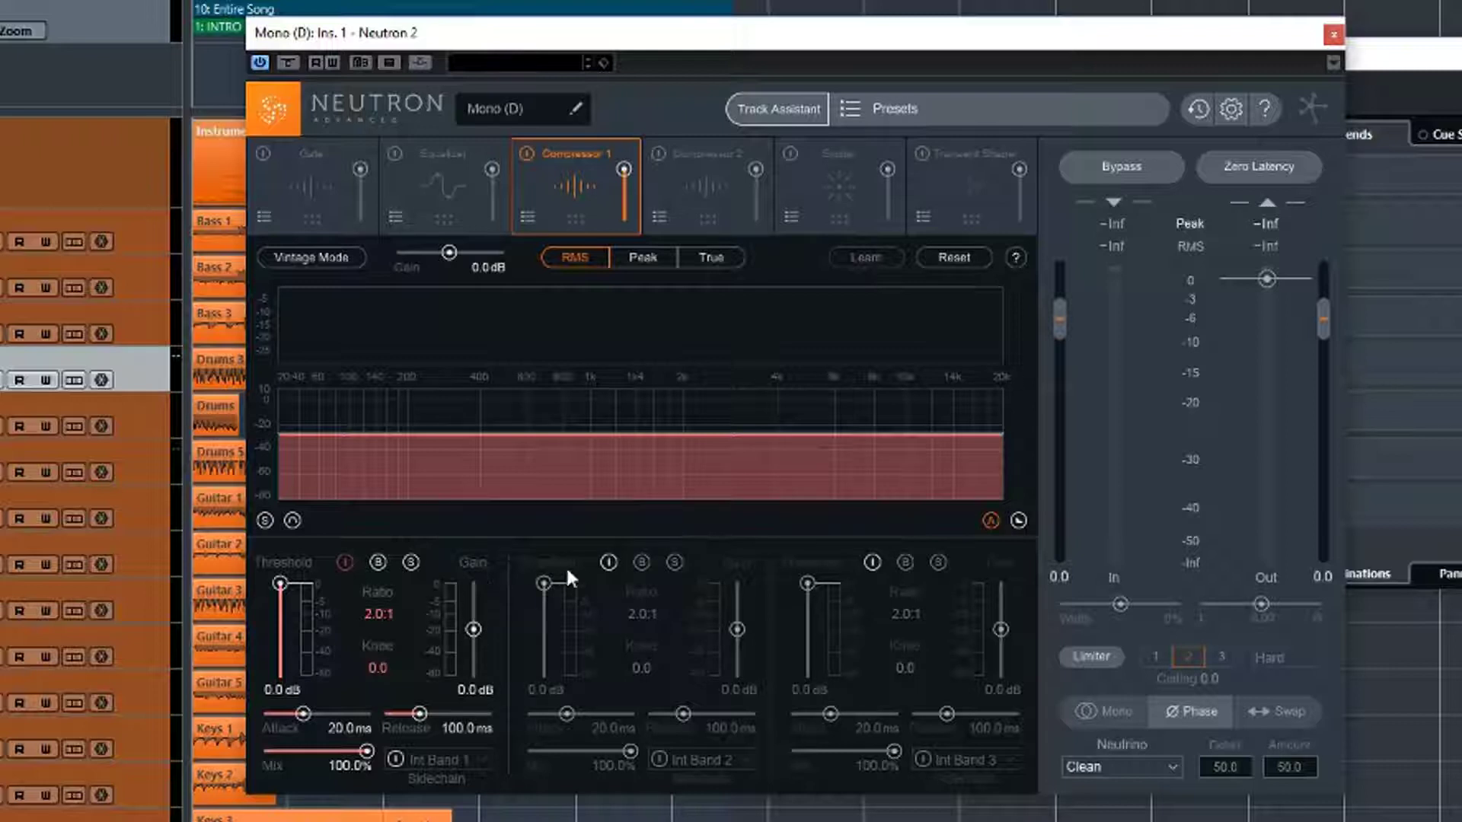
- Experiment with enabling and disabling compressor bands 2 and 3
{"action": "left_click", "coordinate": [608, 563]}
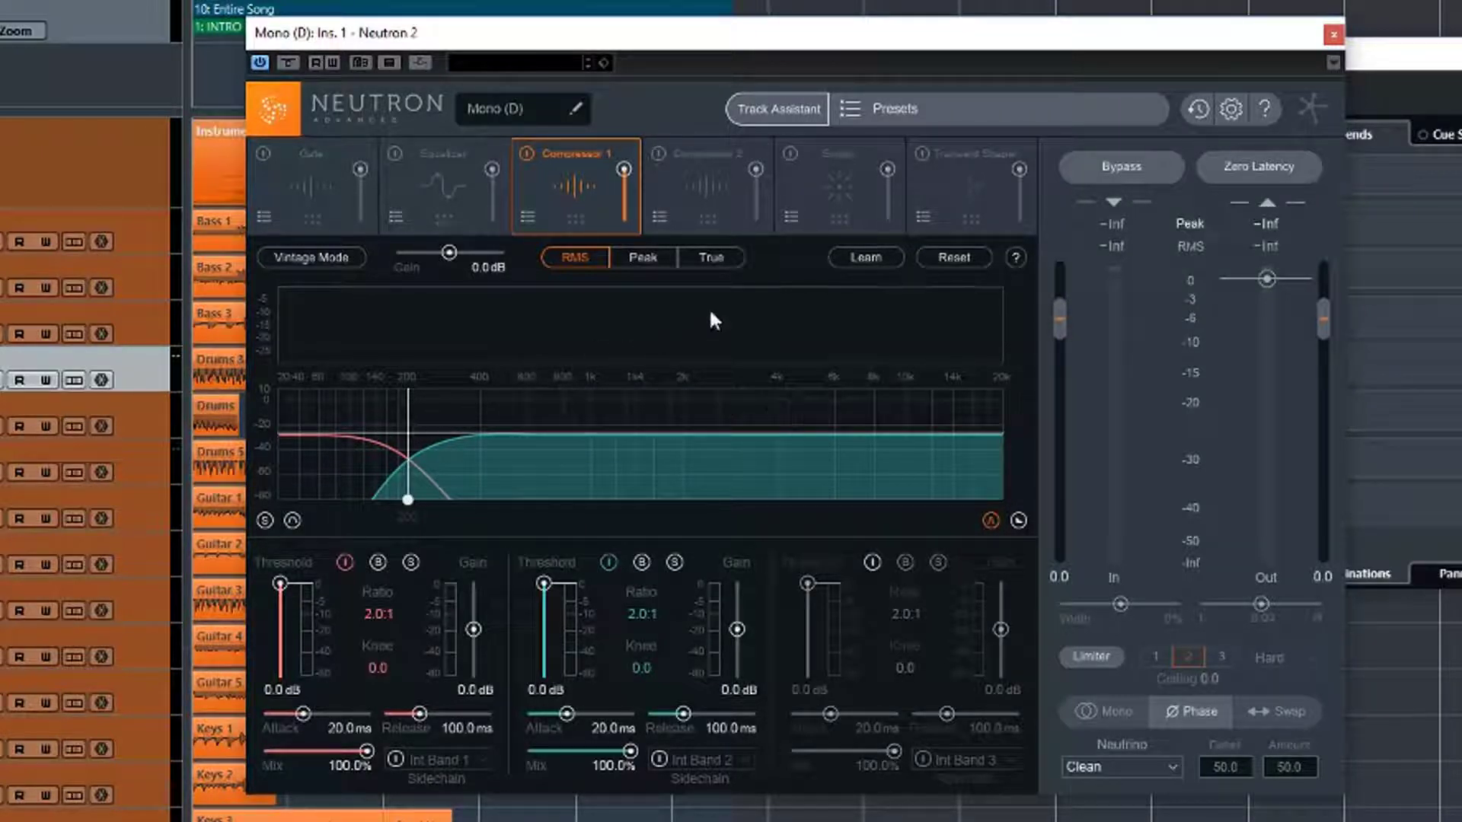
{"action": "left_click", "coordinate": [596, 462]}
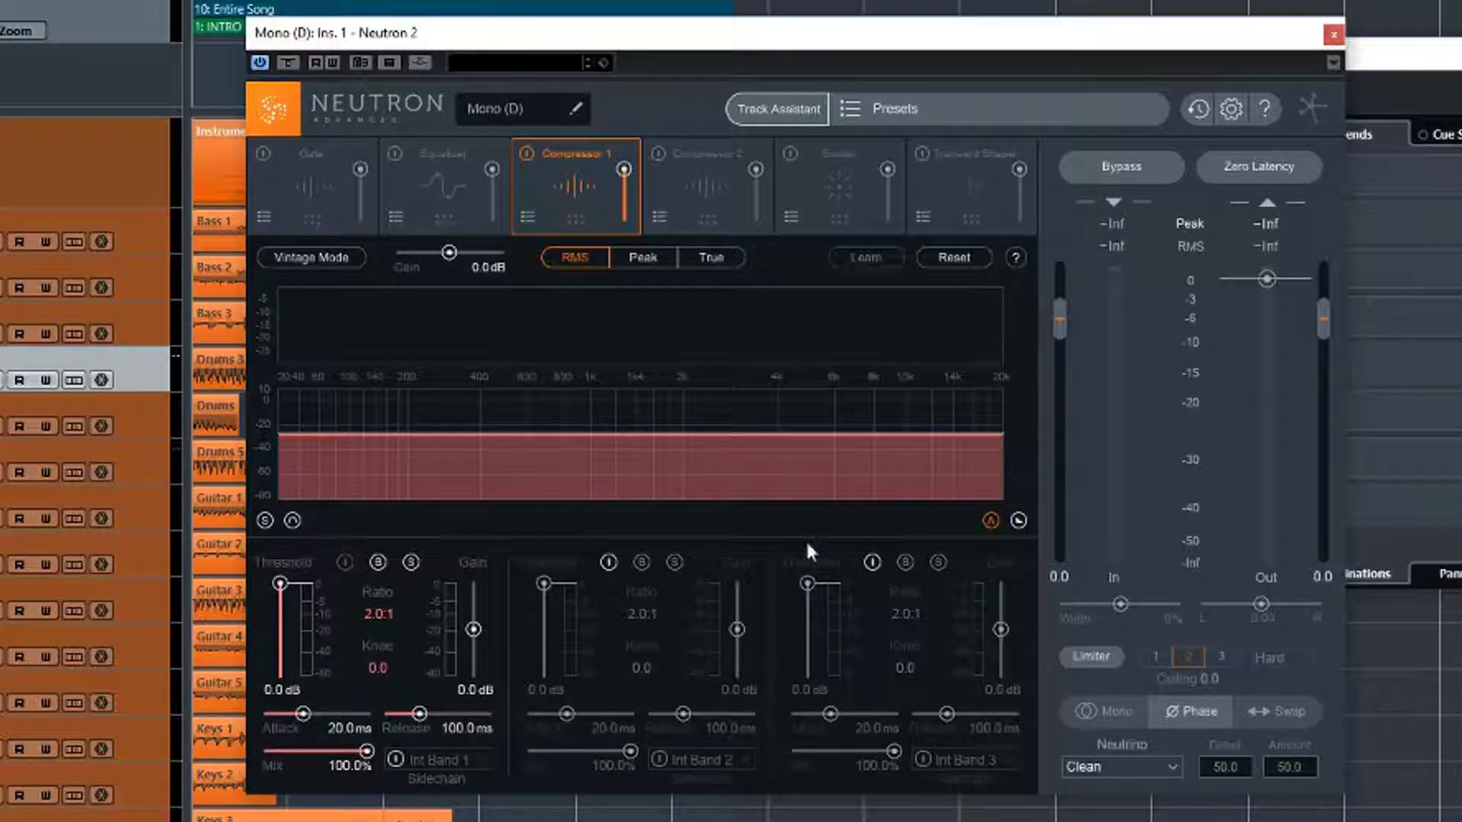
{"action": "left_click", "coordinate": [609, 562]}
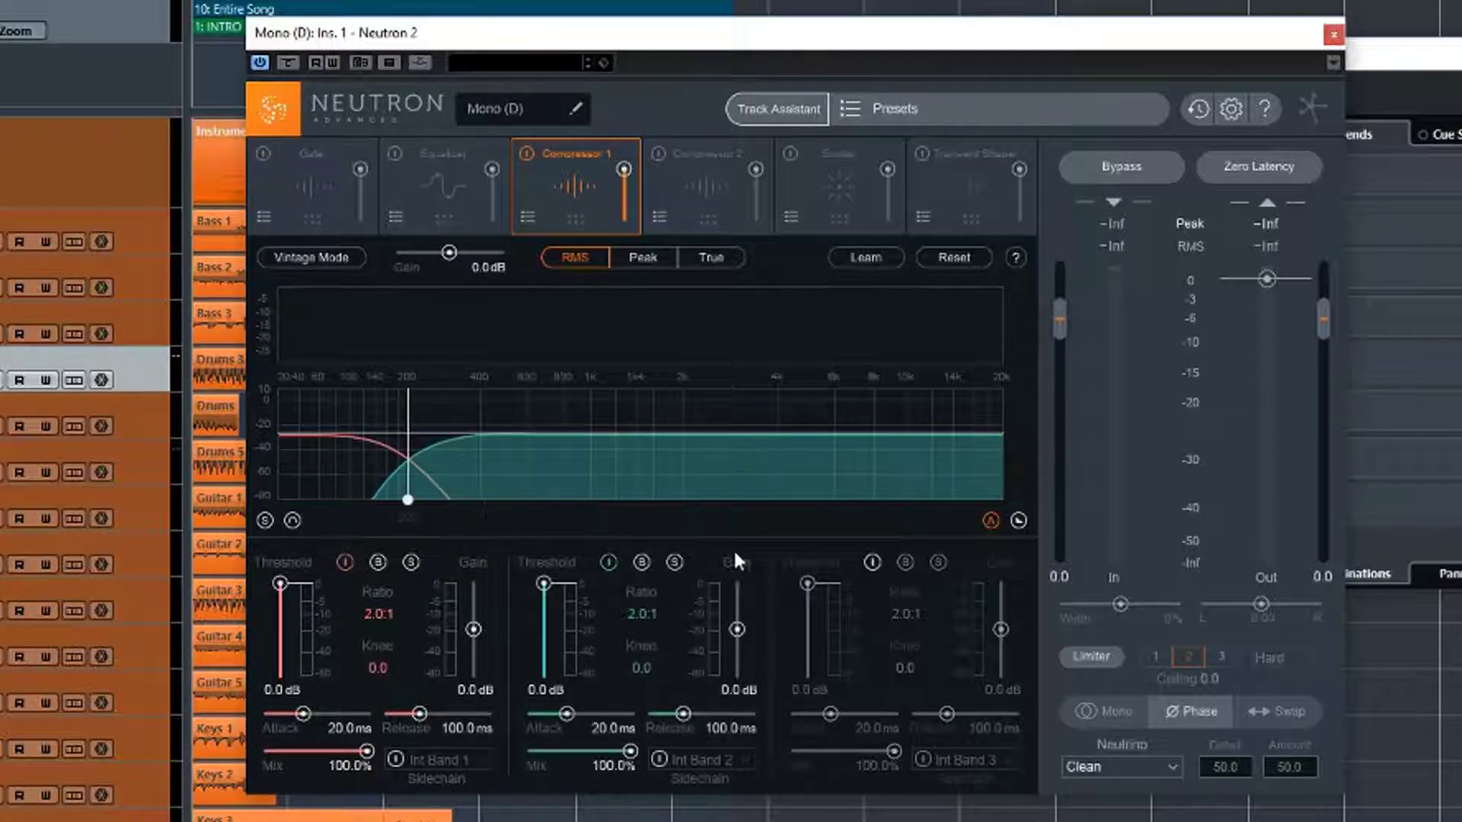
{"action": "left_click", "coordinate": [872, 562]}
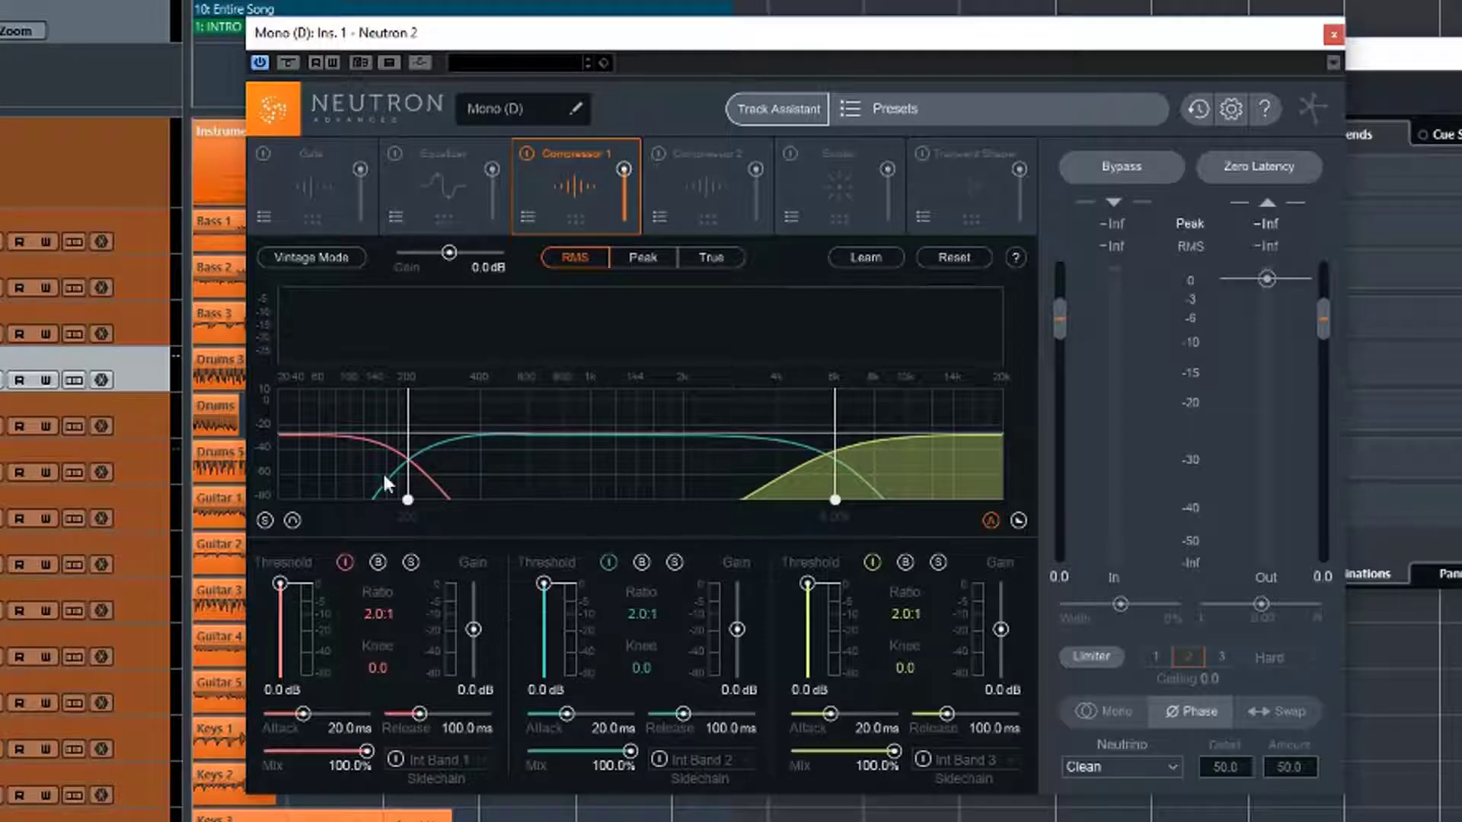
{"action": "left_click", "coordinate": [873, 561]}
{"action": "left_click", "coordinate": [608, 561]}
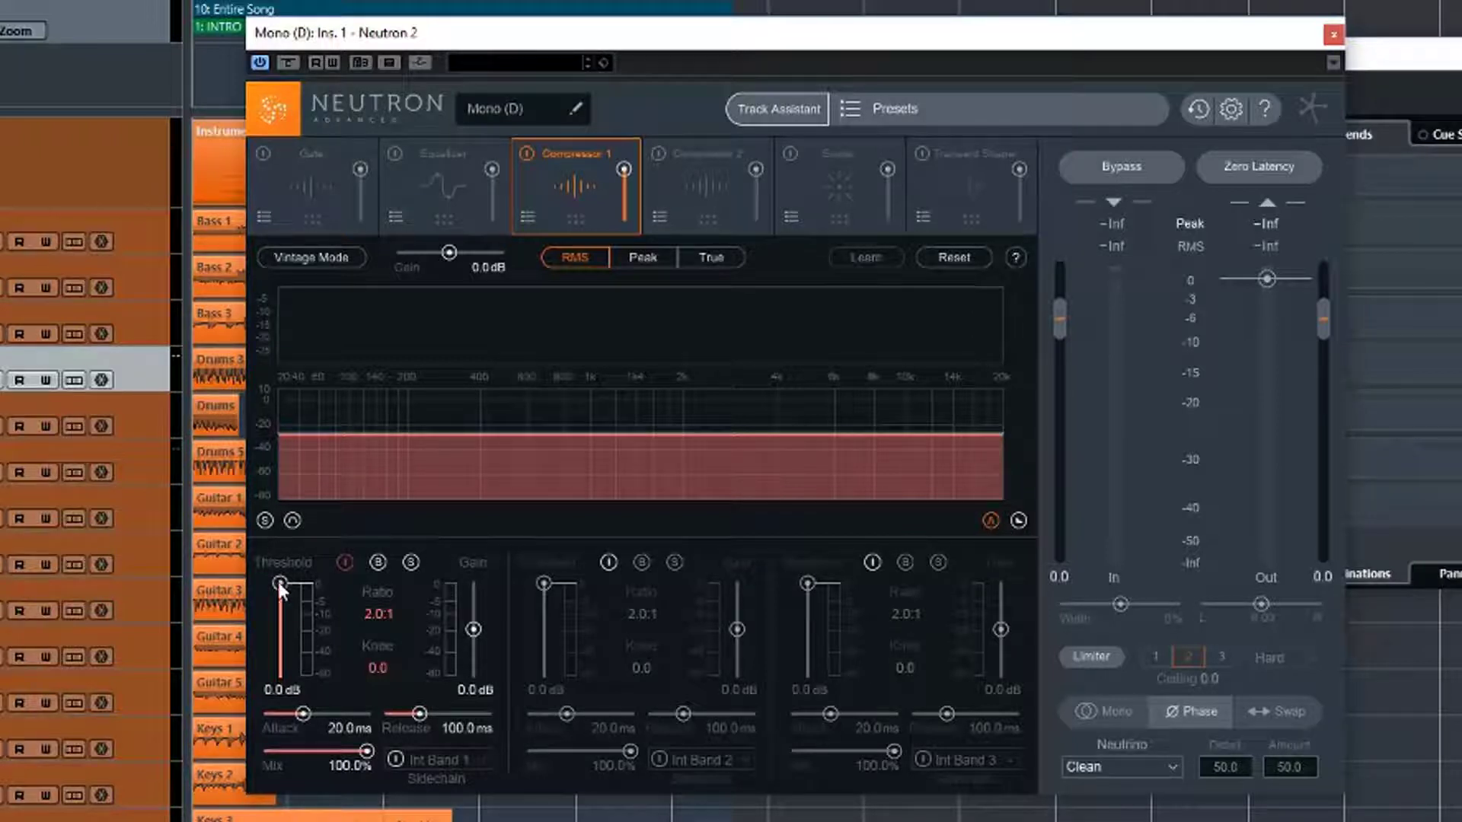
- Set band 1's threshold to -0.2 dB and enable bands 2 and 3
{"action": "left_click_drag", "start_coordinate": [282, 583], "coordinate": [281, 615]}
{"action": "left_click_drag", "start_coordinate": [280, 614], "coordinate": [272, 578]}
{"action": "left_click", "coordinate": [609, 560]}
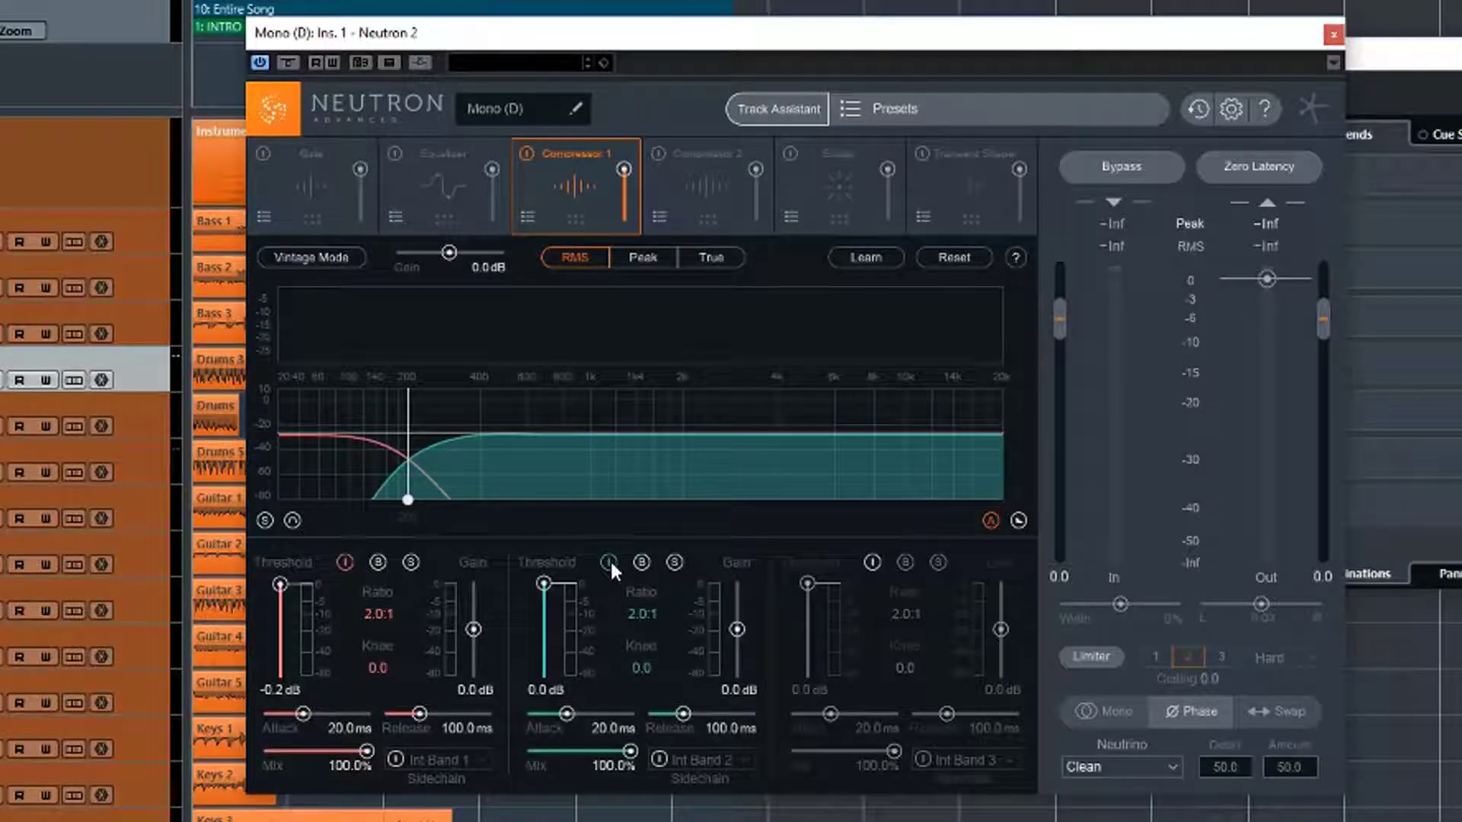
{"action": "left_click", "coordinate": [610, 561]}
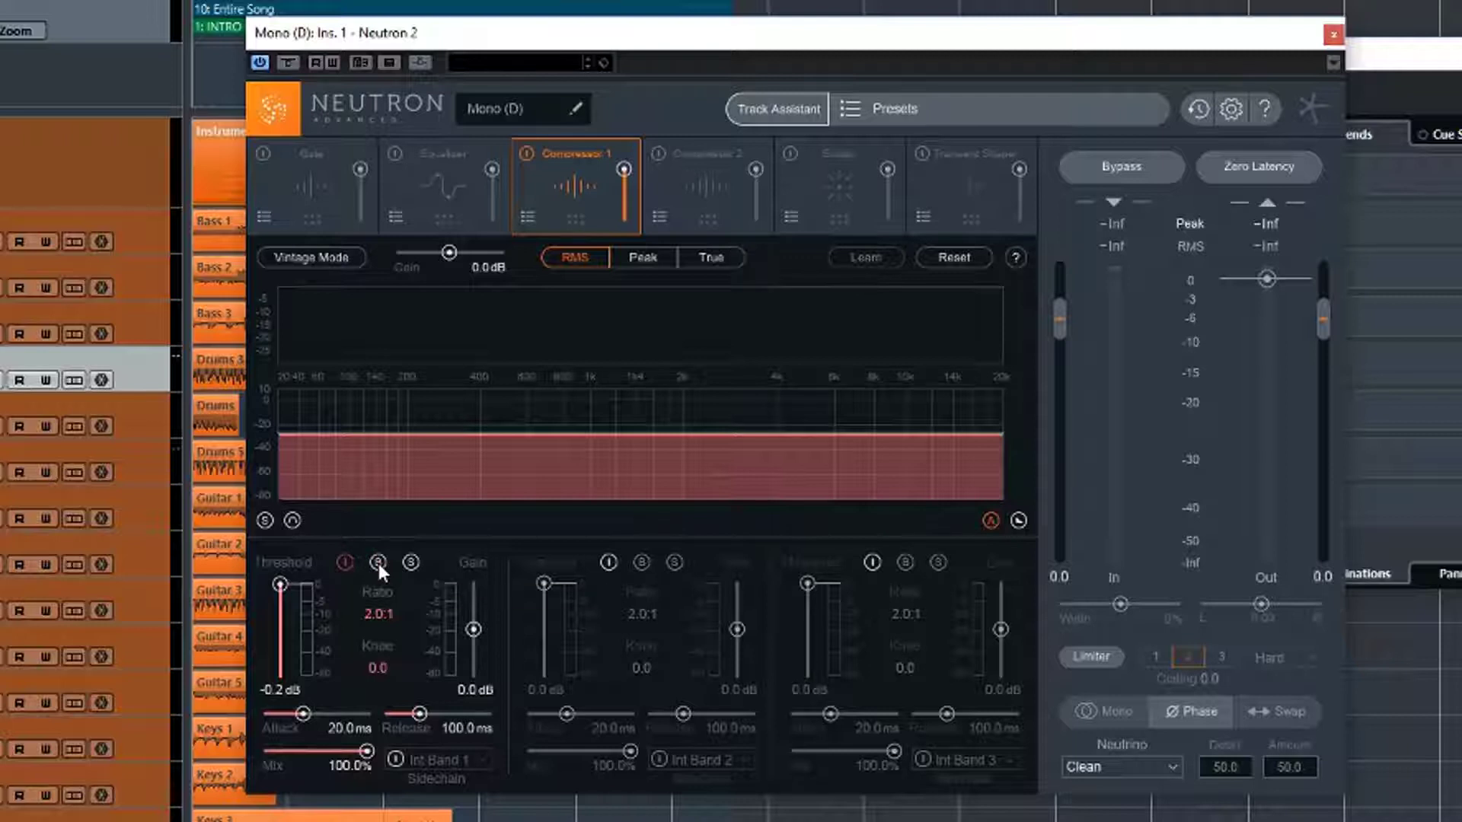
{"action": "left_click", "coordinate": [609, 561]}
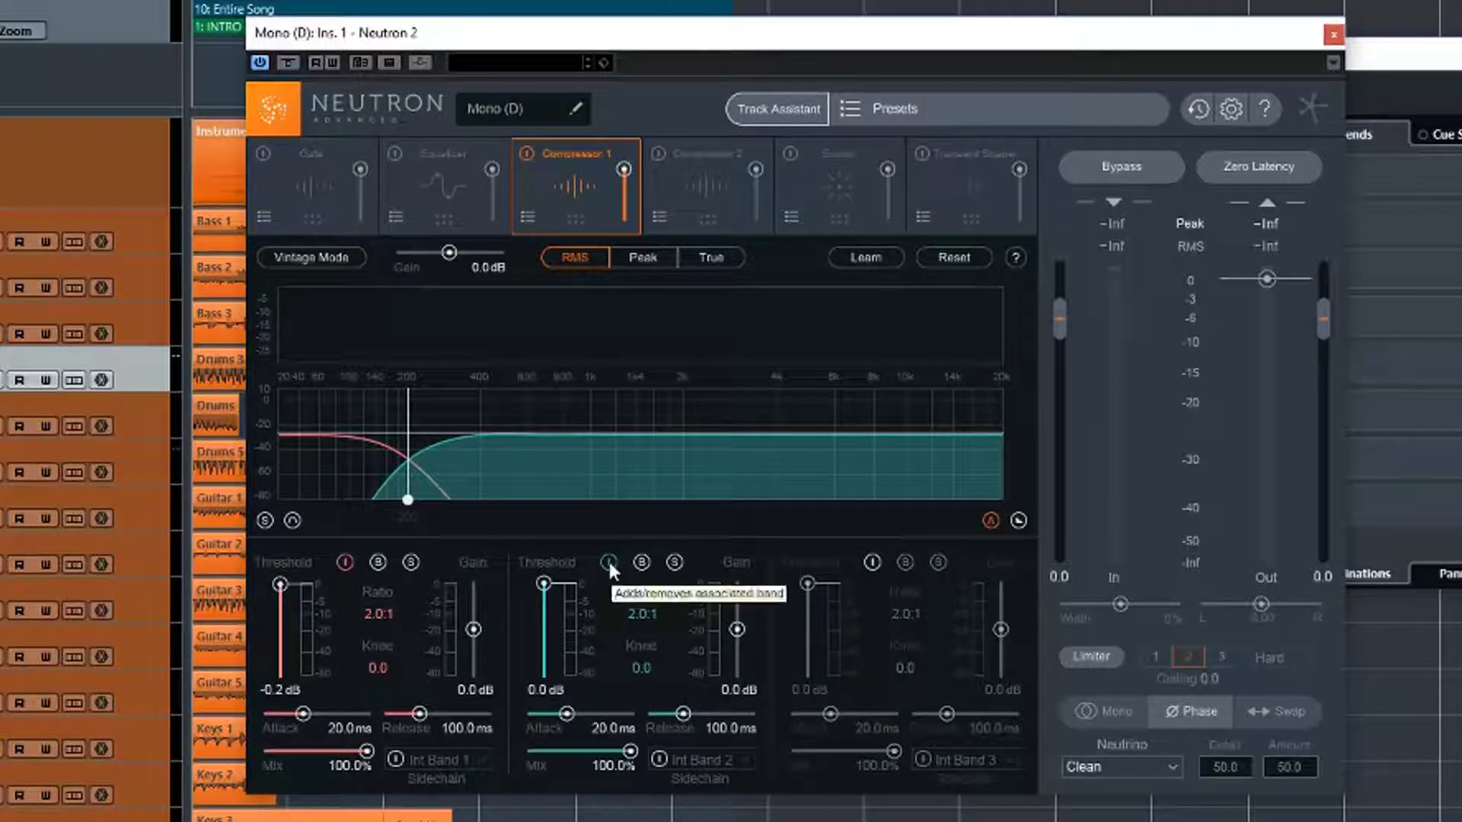
{"action": "left_click", "coordinate": [872, 562]}
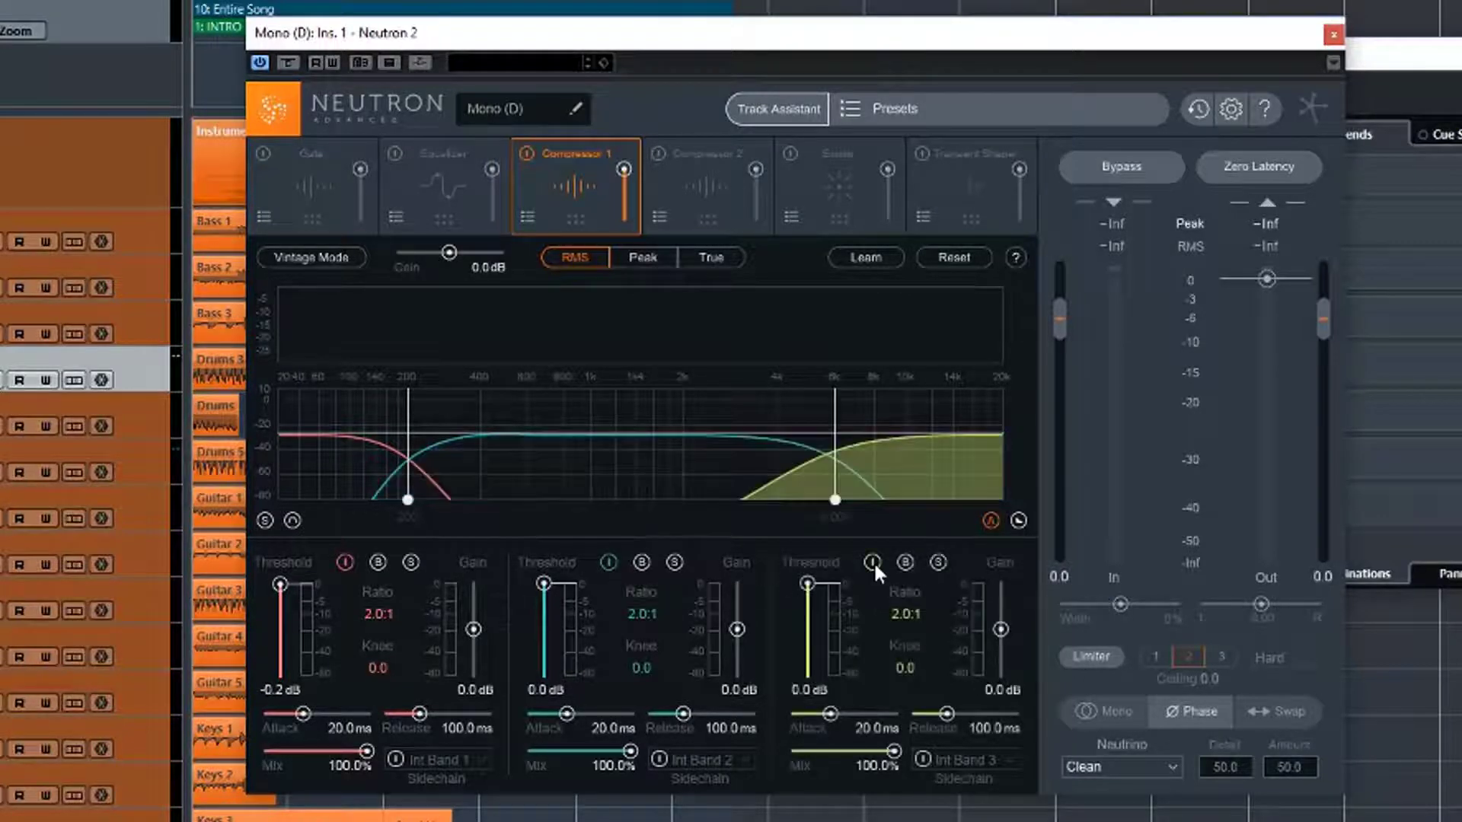
- Re-toggle and bypass the middle band, finishing with all three bands active
{"action": "left_click", "coordinate": [608, 562]}
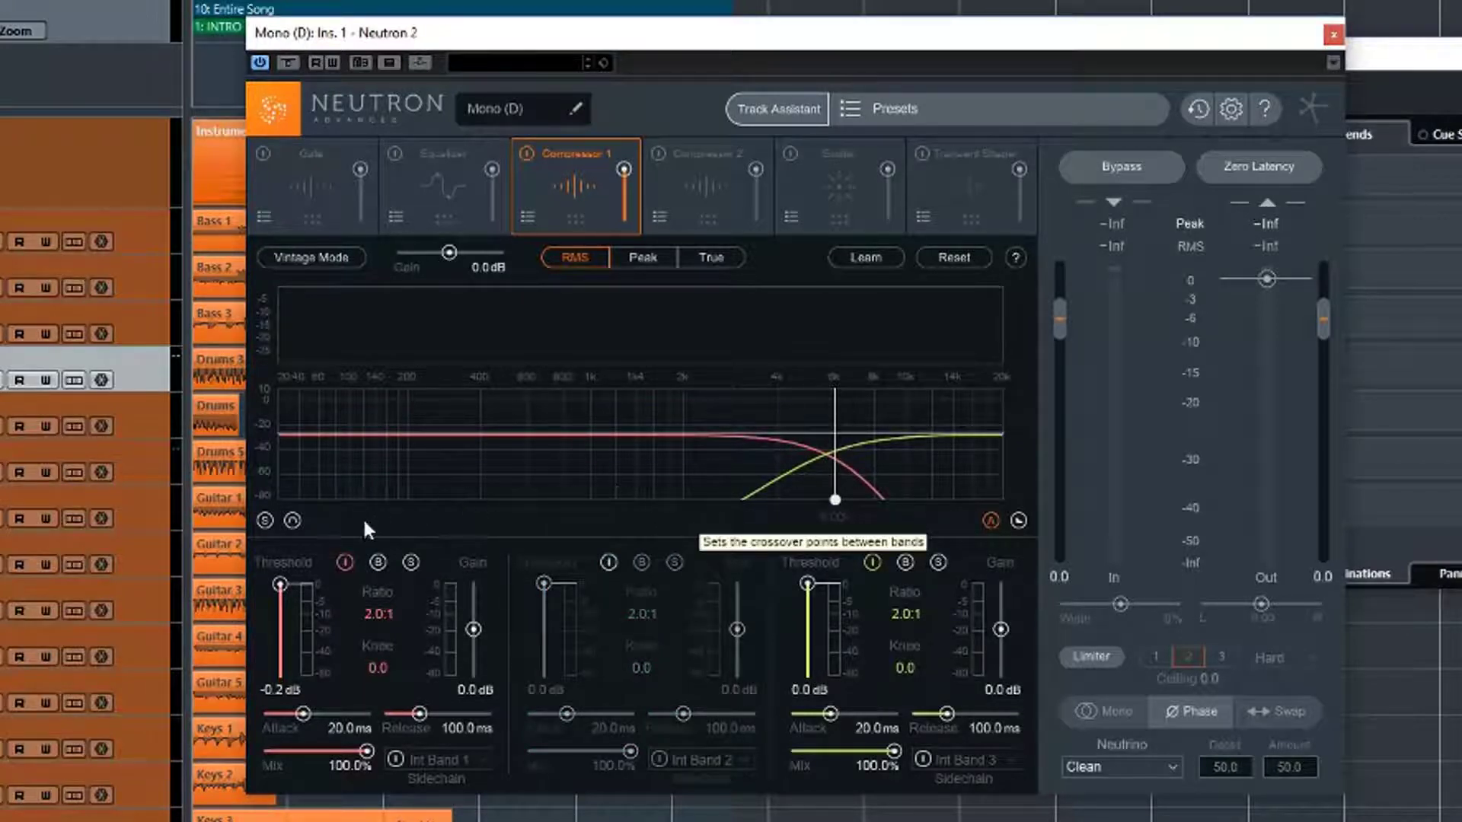
{"action": "left_click", "coordinate": [610, 562]}
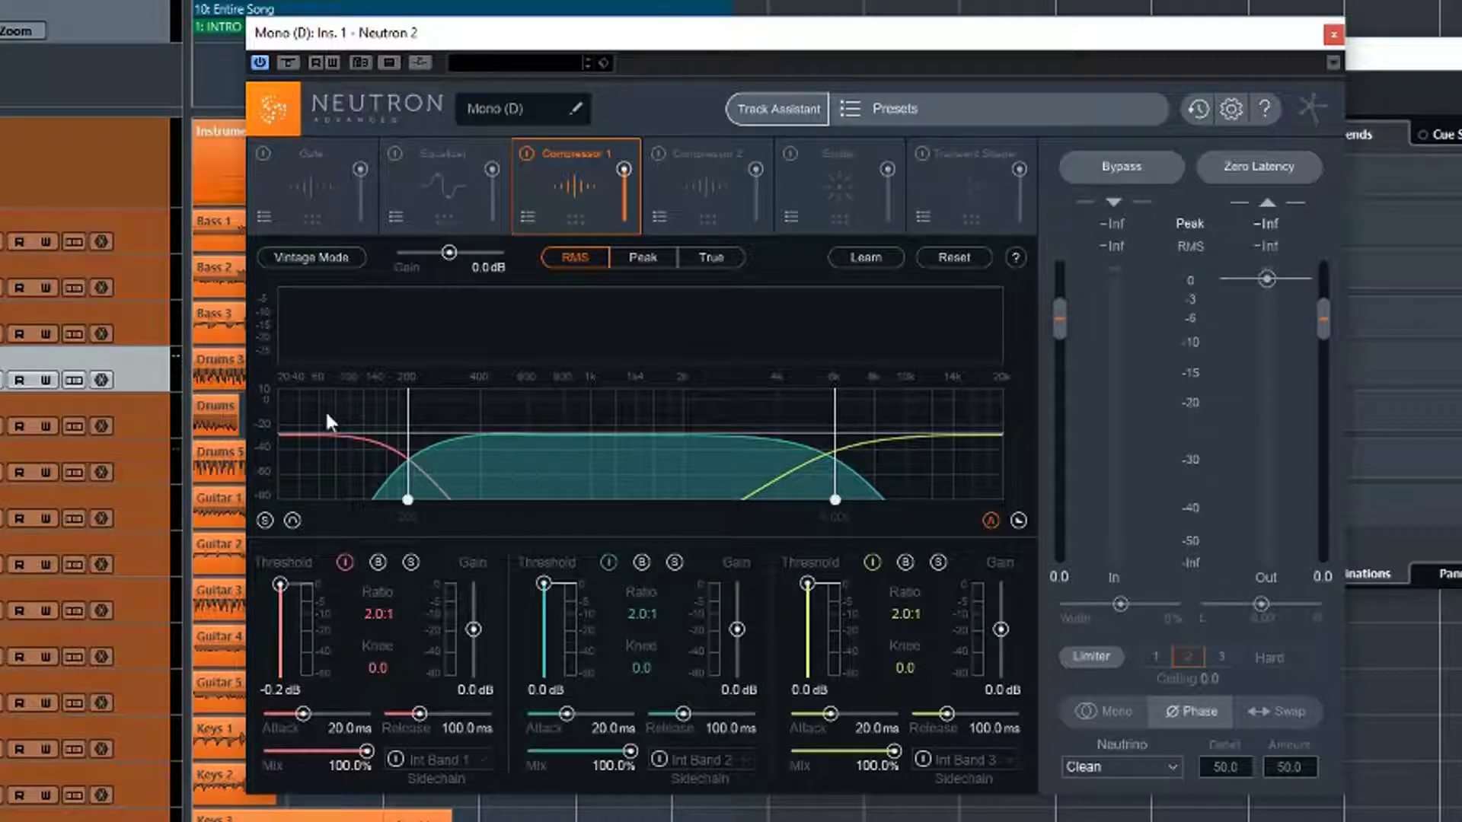
{"action": "left_click", "coordinate": [641, 562]}
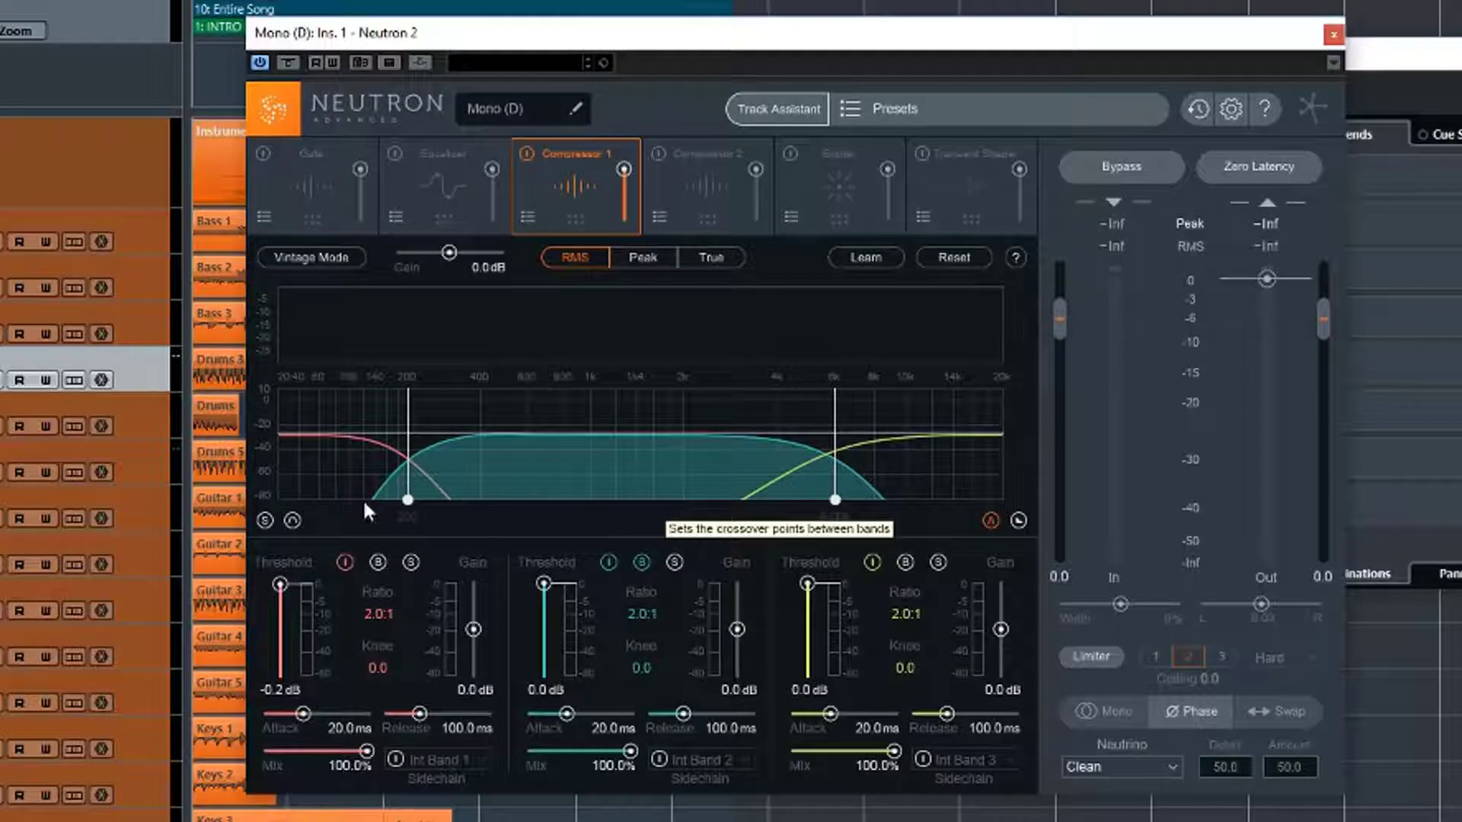
{"action": "left_click", "coordinate": [609, 563]}
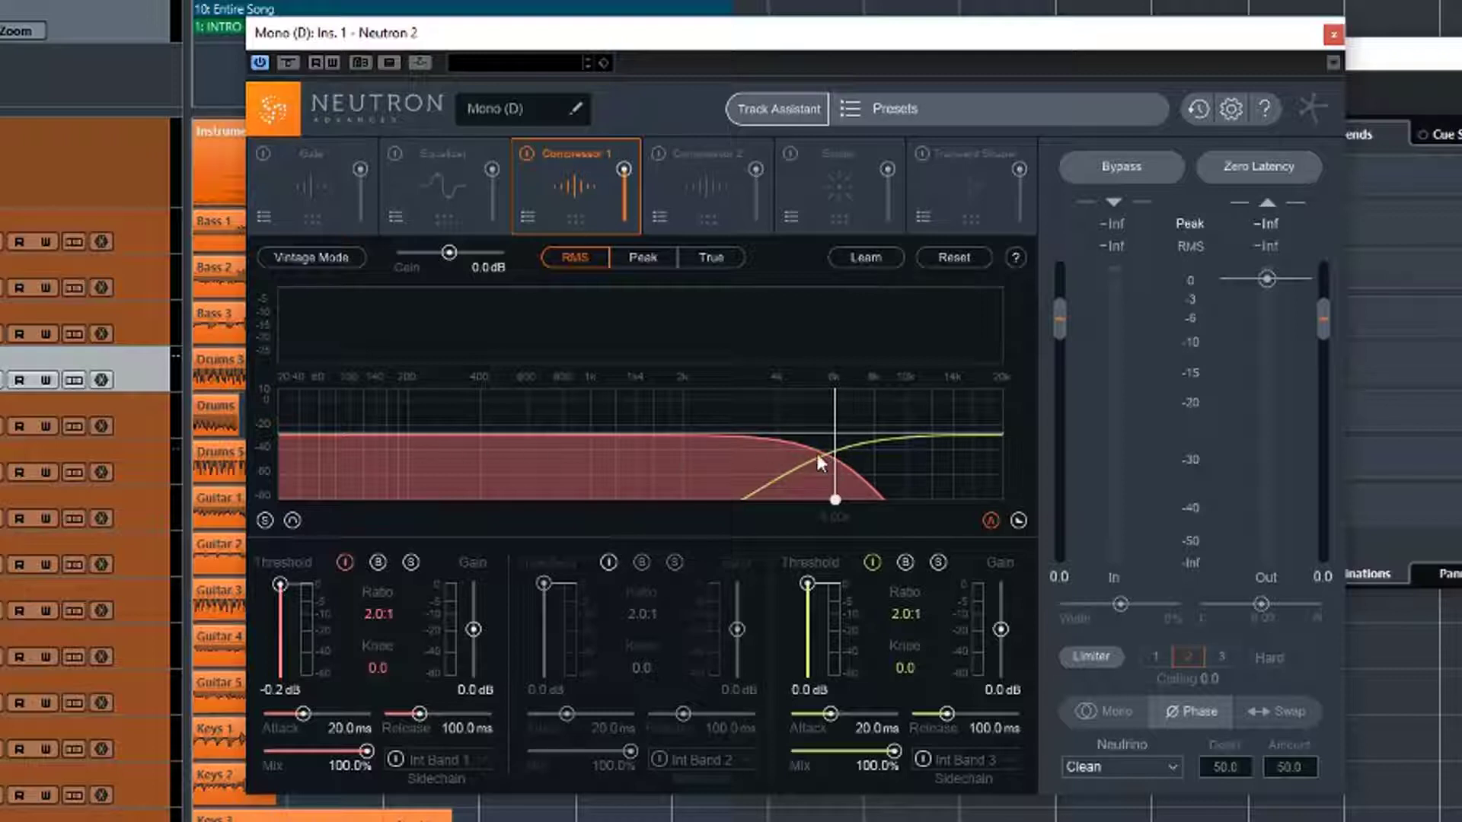
{"action": "left_click", "coordinate": [609, 562]}
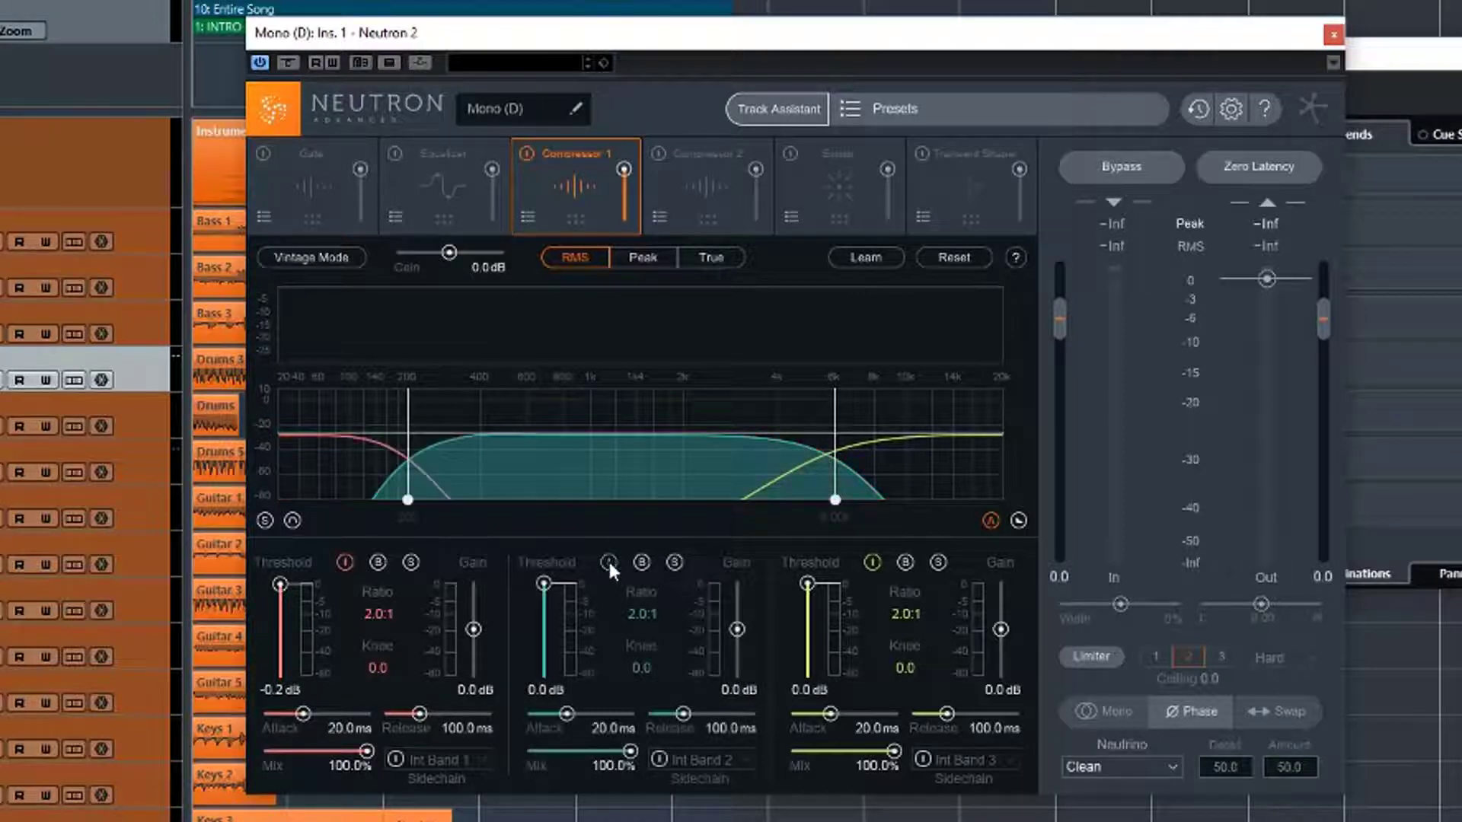
- Solo band 2 and test band 1's mix, returning it to 100%
{"action": "left_click", "coordinate": [675, 562]}
{"action": "left_click_drag", "start_coordinate": [366, 752], "coordinate": [295, 752]}
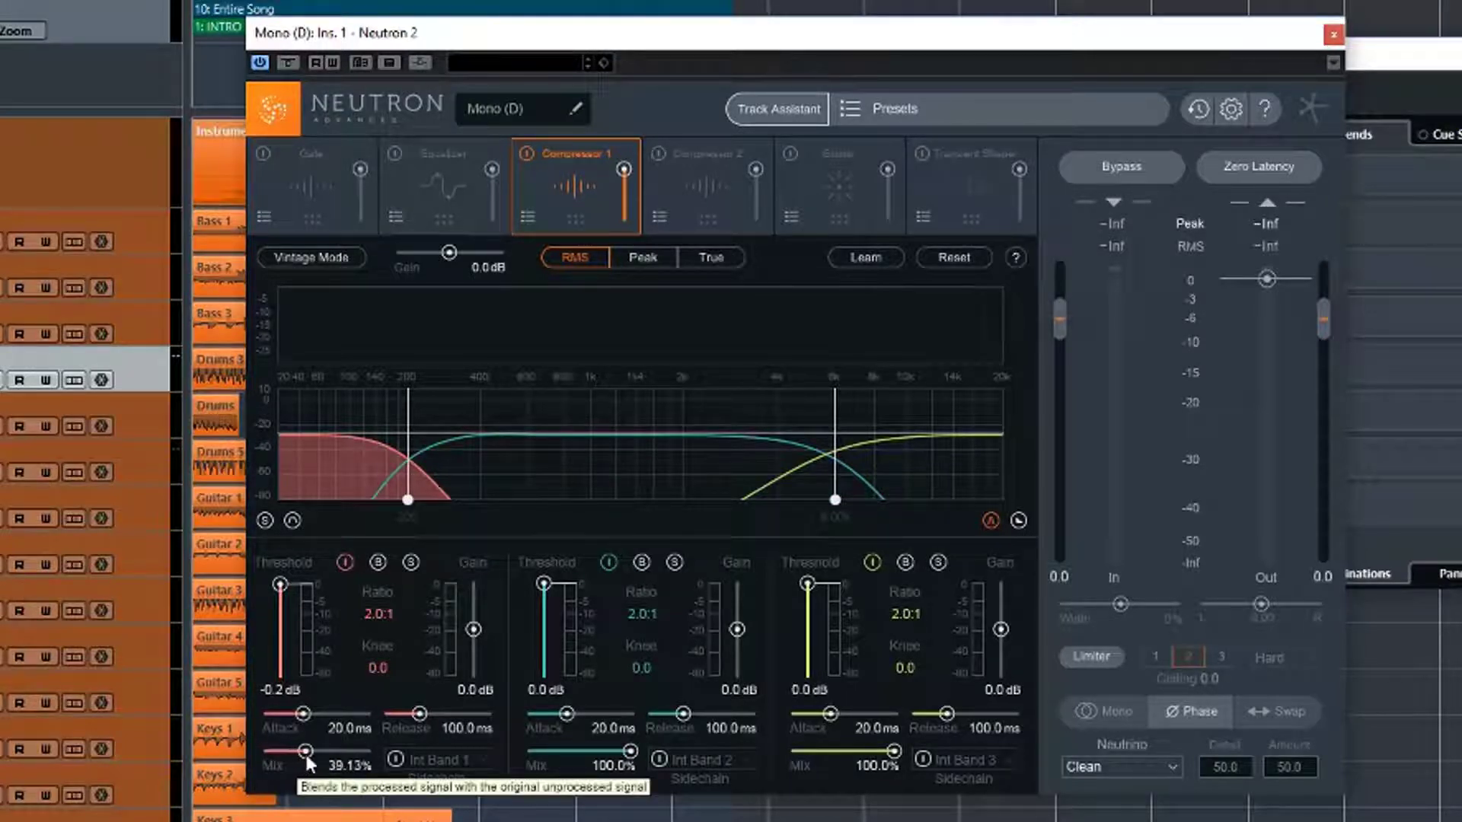
{"action": "left_click_drag", "start_coordinate": [295, 752], "coordinate": [370, 752]}
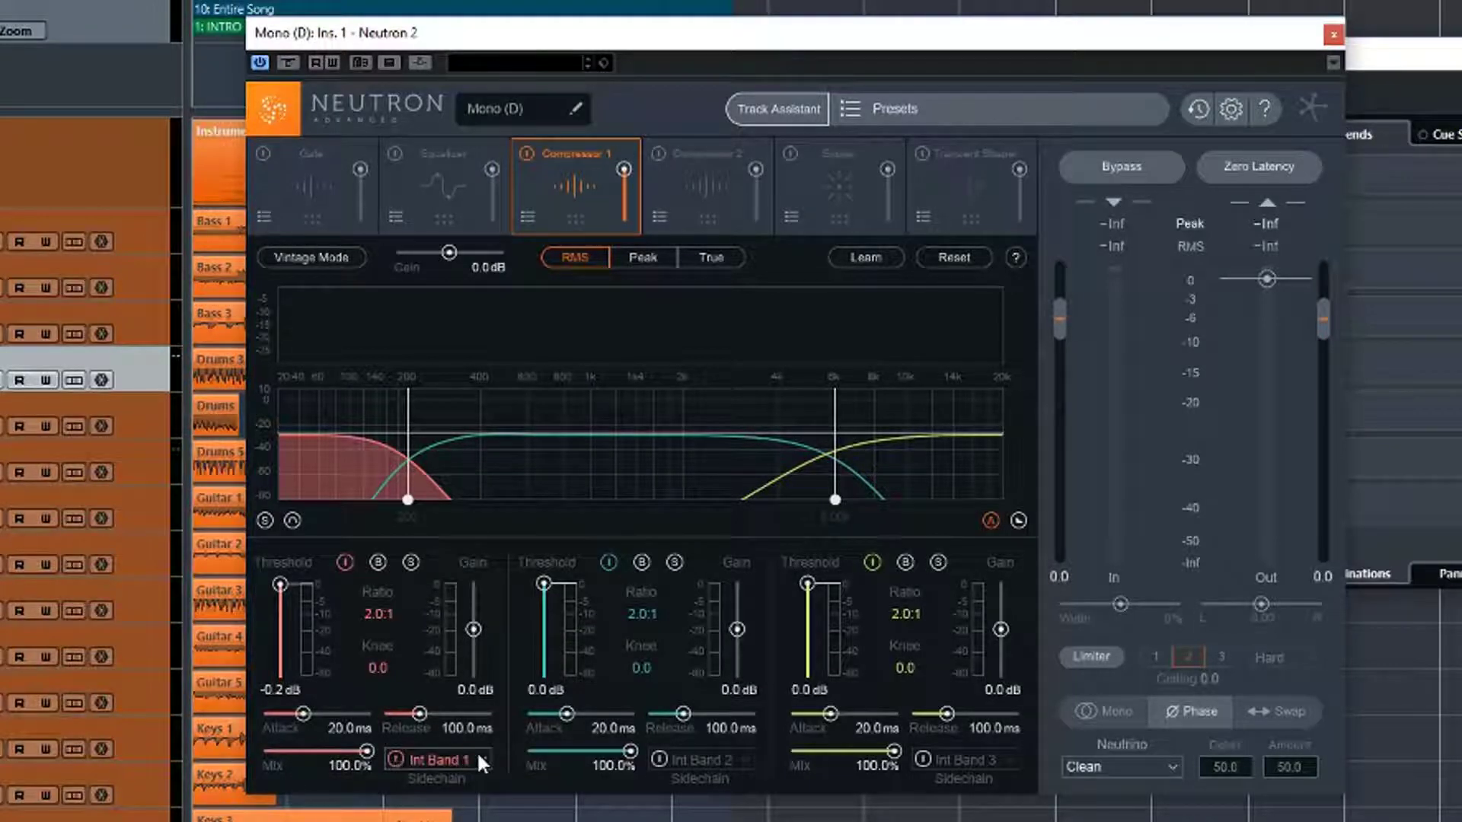
- Review band 1's sidechain sources (Int Full / Int Band 1) and switch its internal sidechain off
{"action": "left_click", "coordinate": [480, 760]}
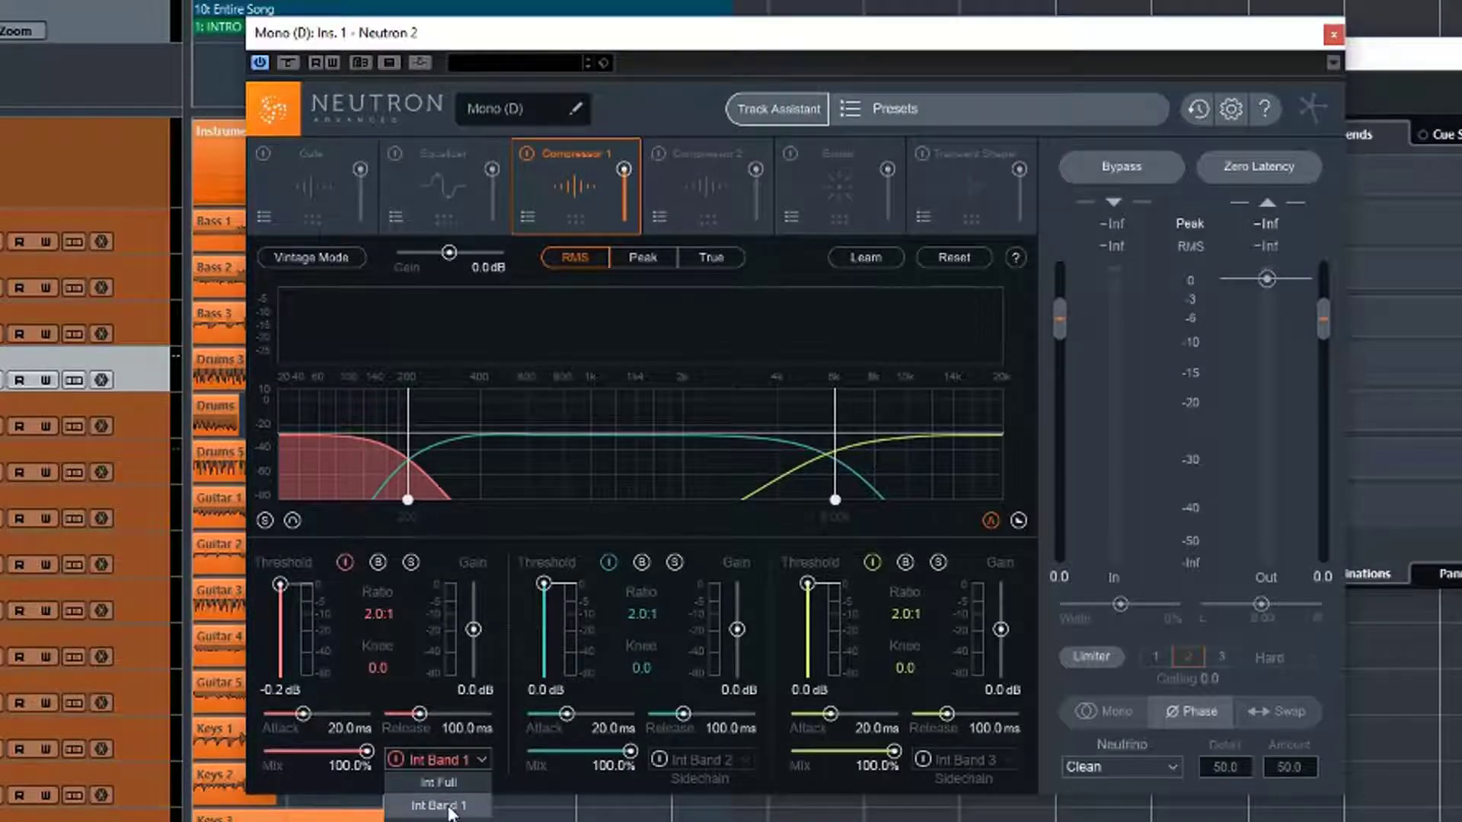
{"action": "left_click", "coordinate": [477, 760]}
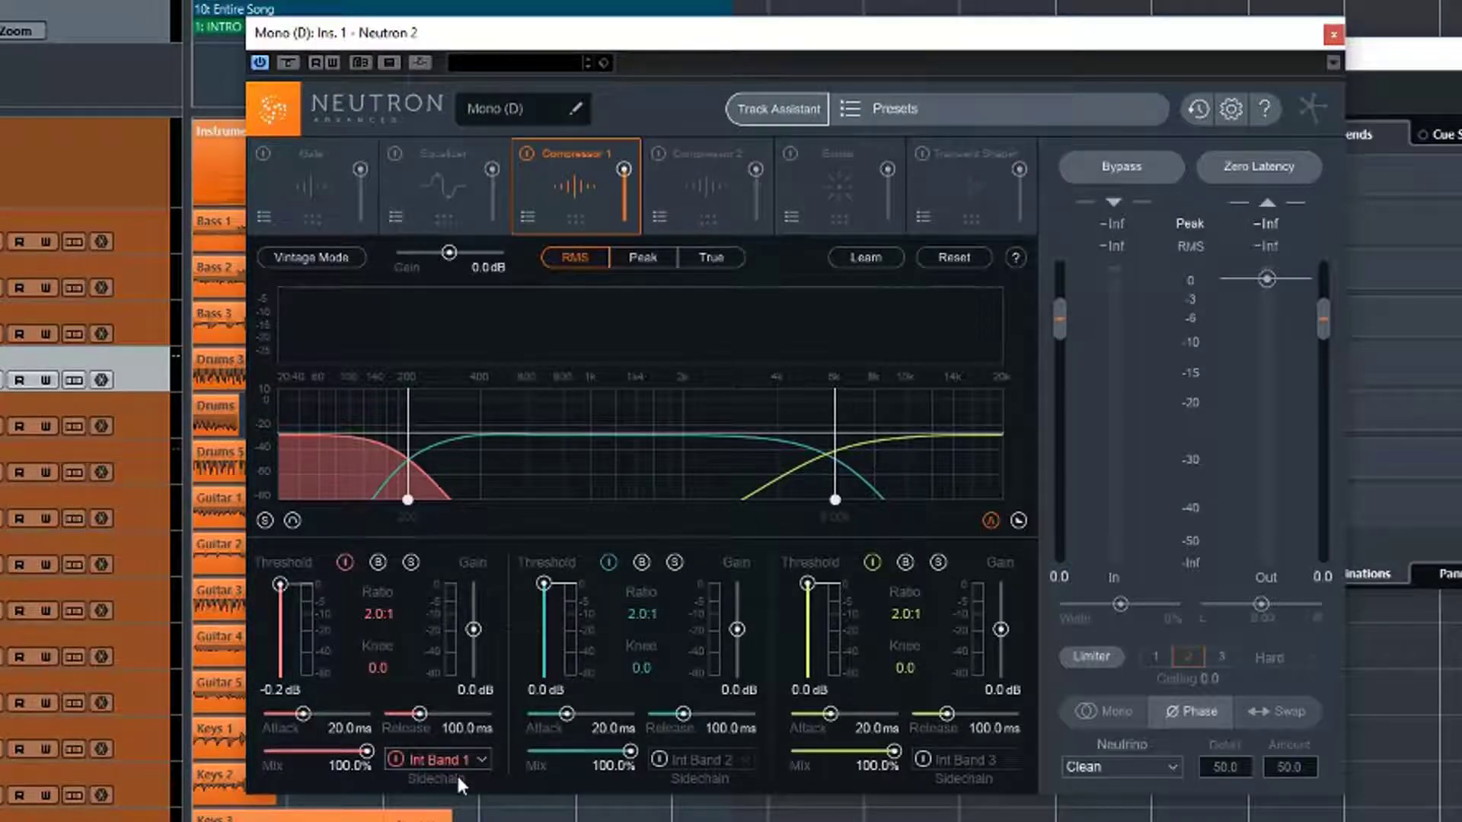
{"action": "left_click", "coordinate": [480, 759]}
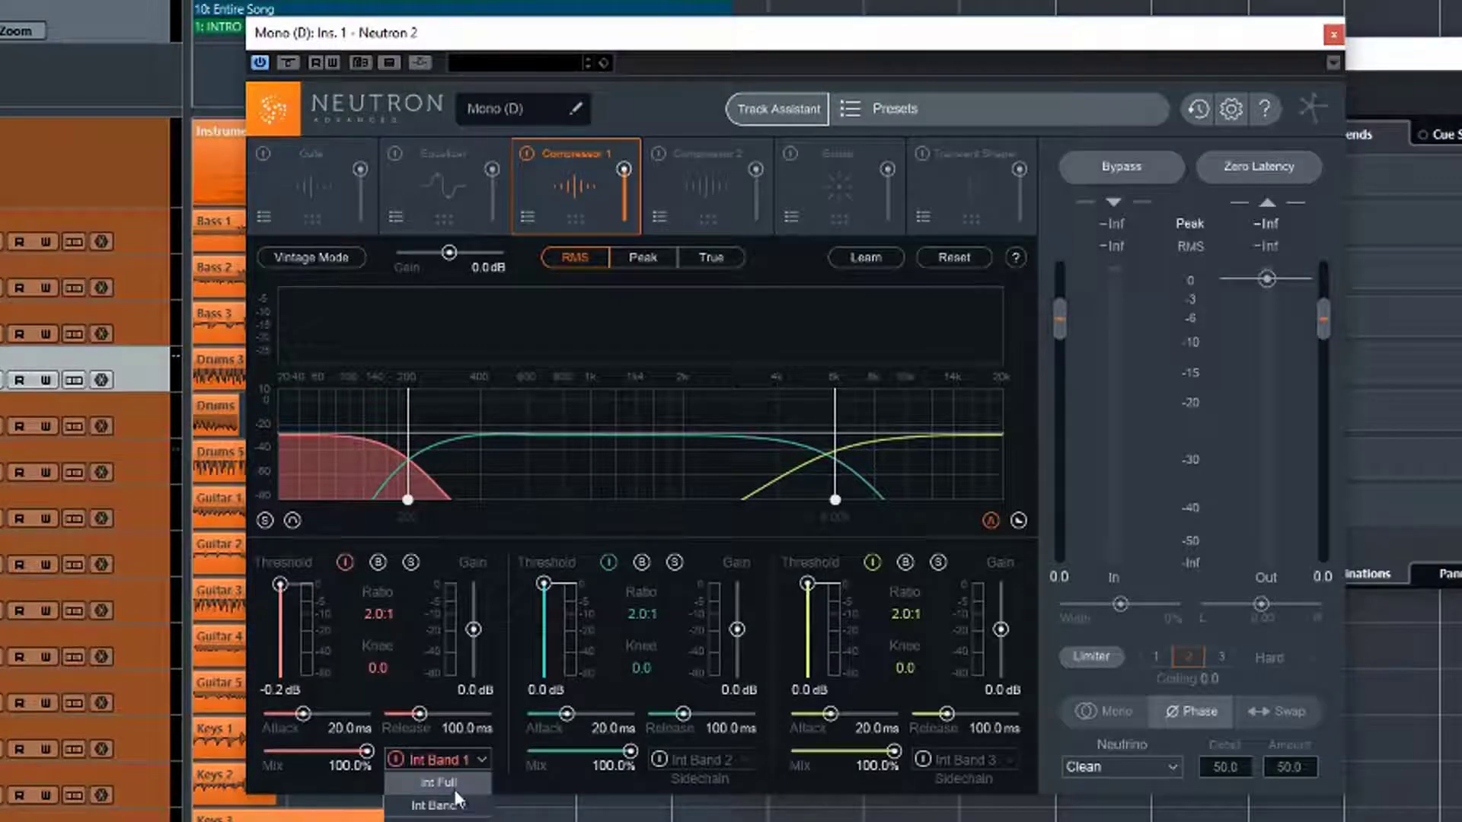
{"action": "left_click", "coordinate": [478, 759]}
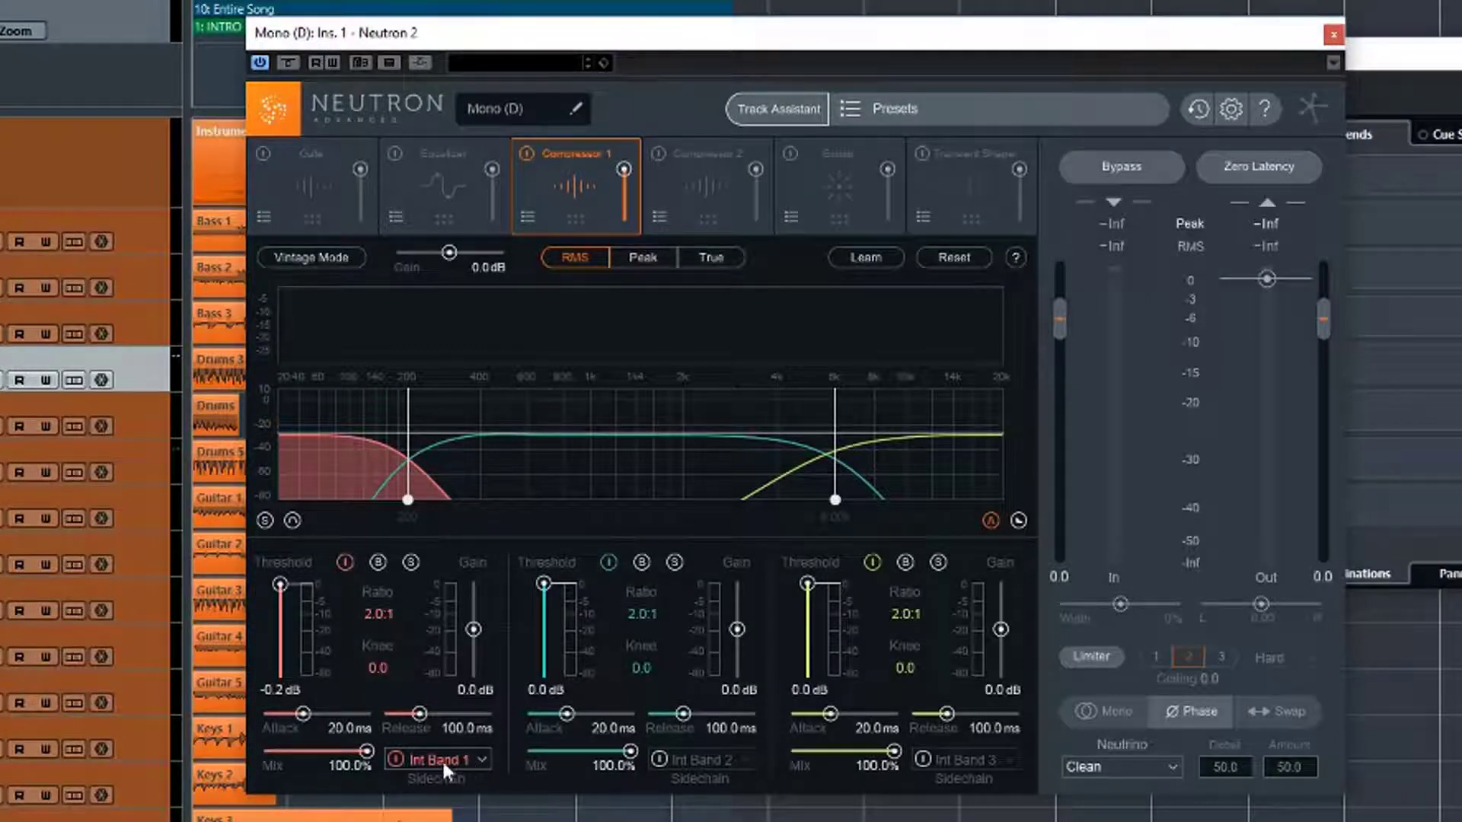
{"action": "left_click", "coordinate": [395, 758]}
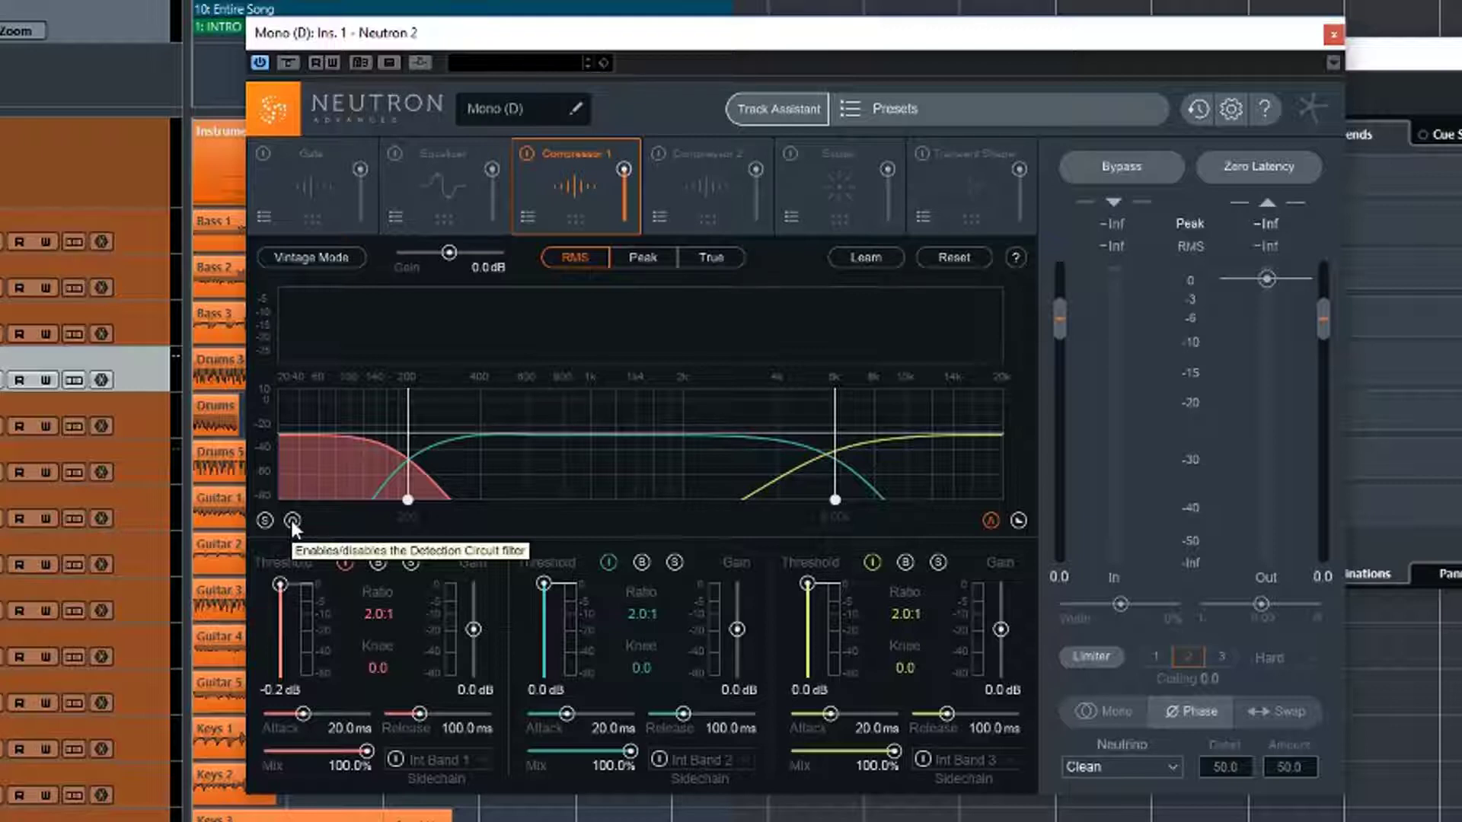
{"action": "left_click", "coordinate": [291, 521]}
{"action": "left_click_drag", "start_coordinate": [299, 442], "coordinate": [324, 440]}
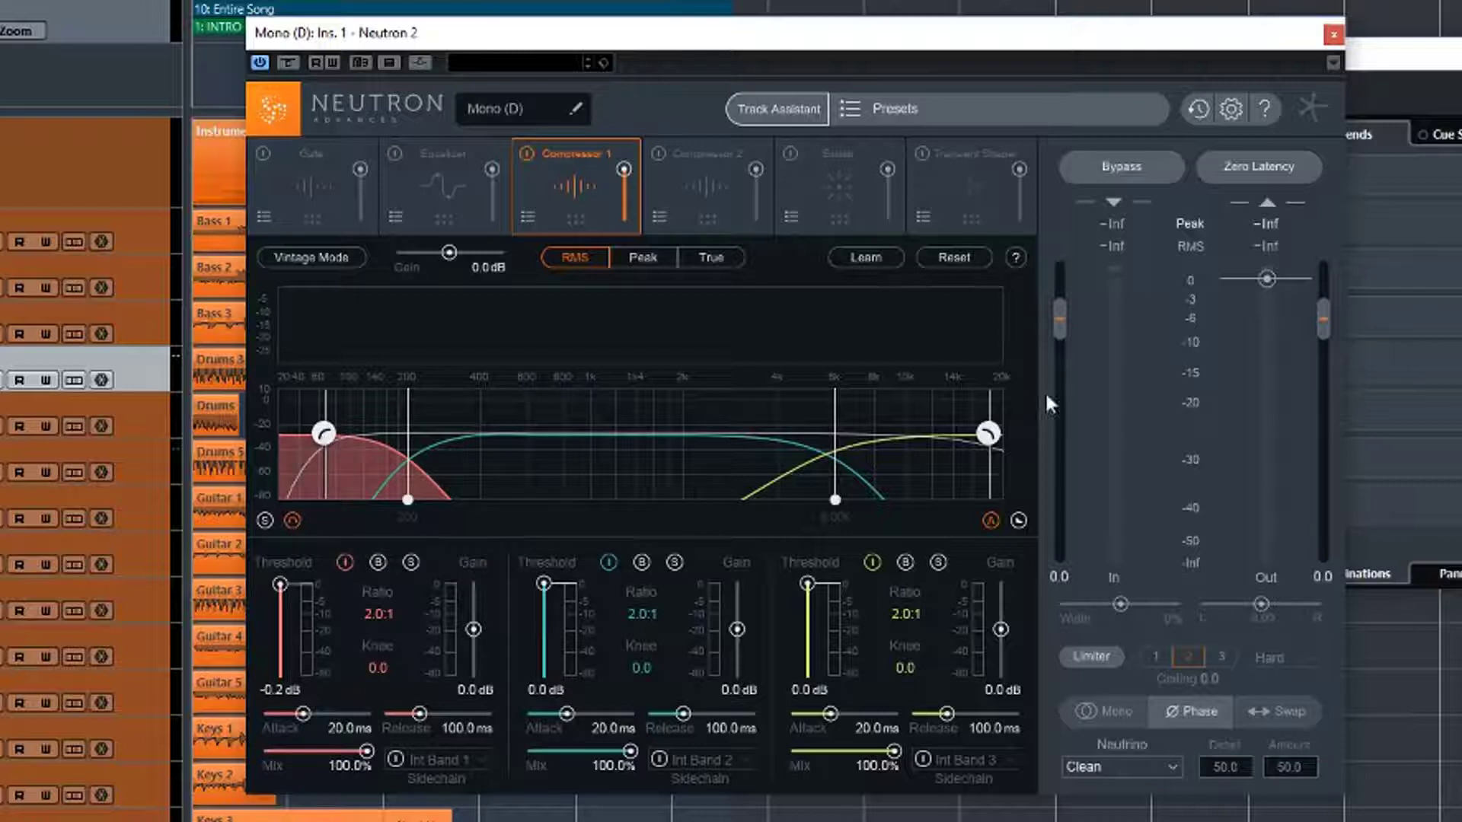
{"action": "left_click_drag", "start_coordinate": [988, 435], "coordinate": [950, 435]}
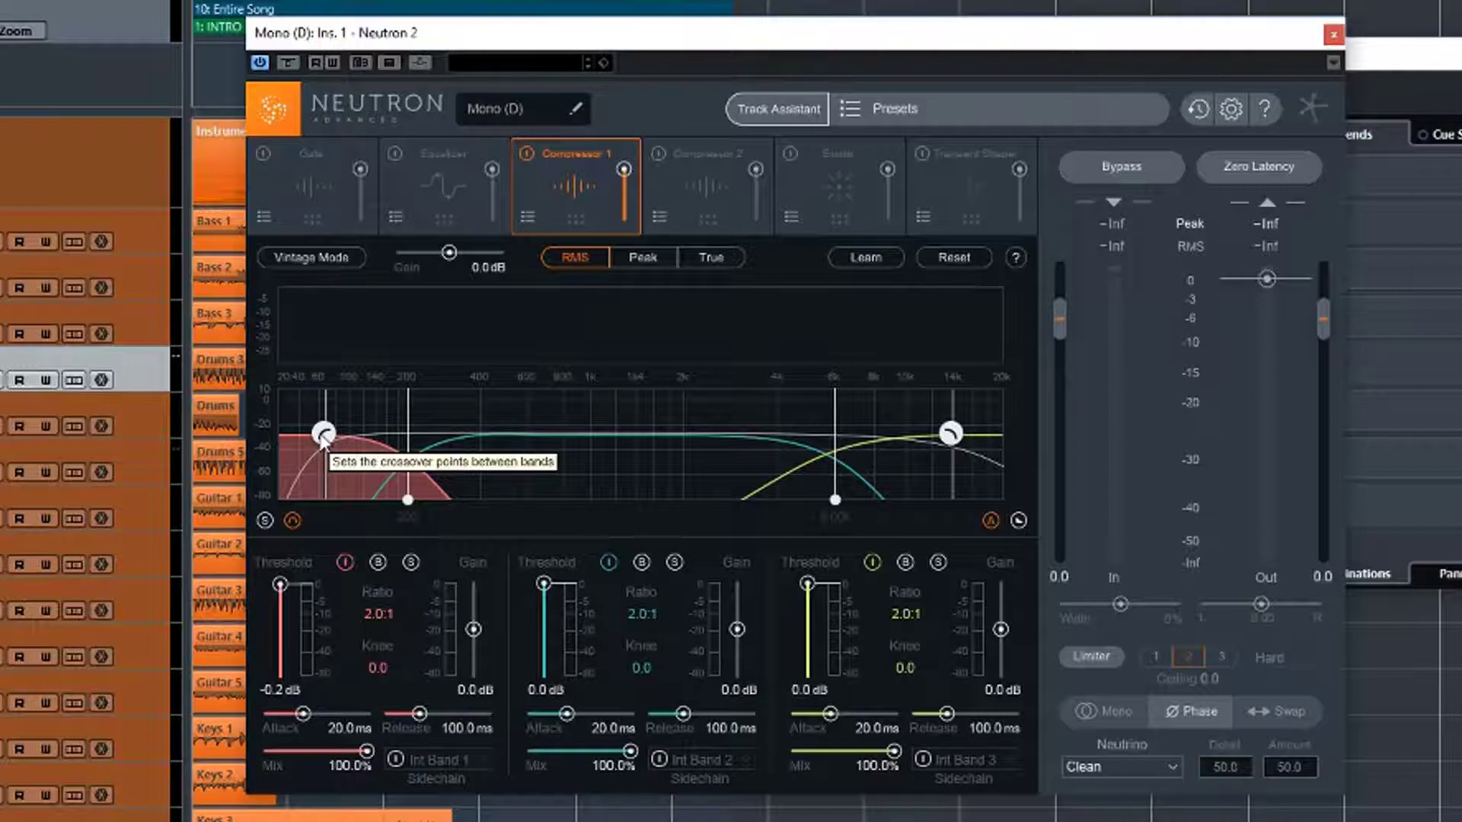
{"action": "left_click_drag", "start_coordinate": [323, 435], "coordinate": [333, 433]}
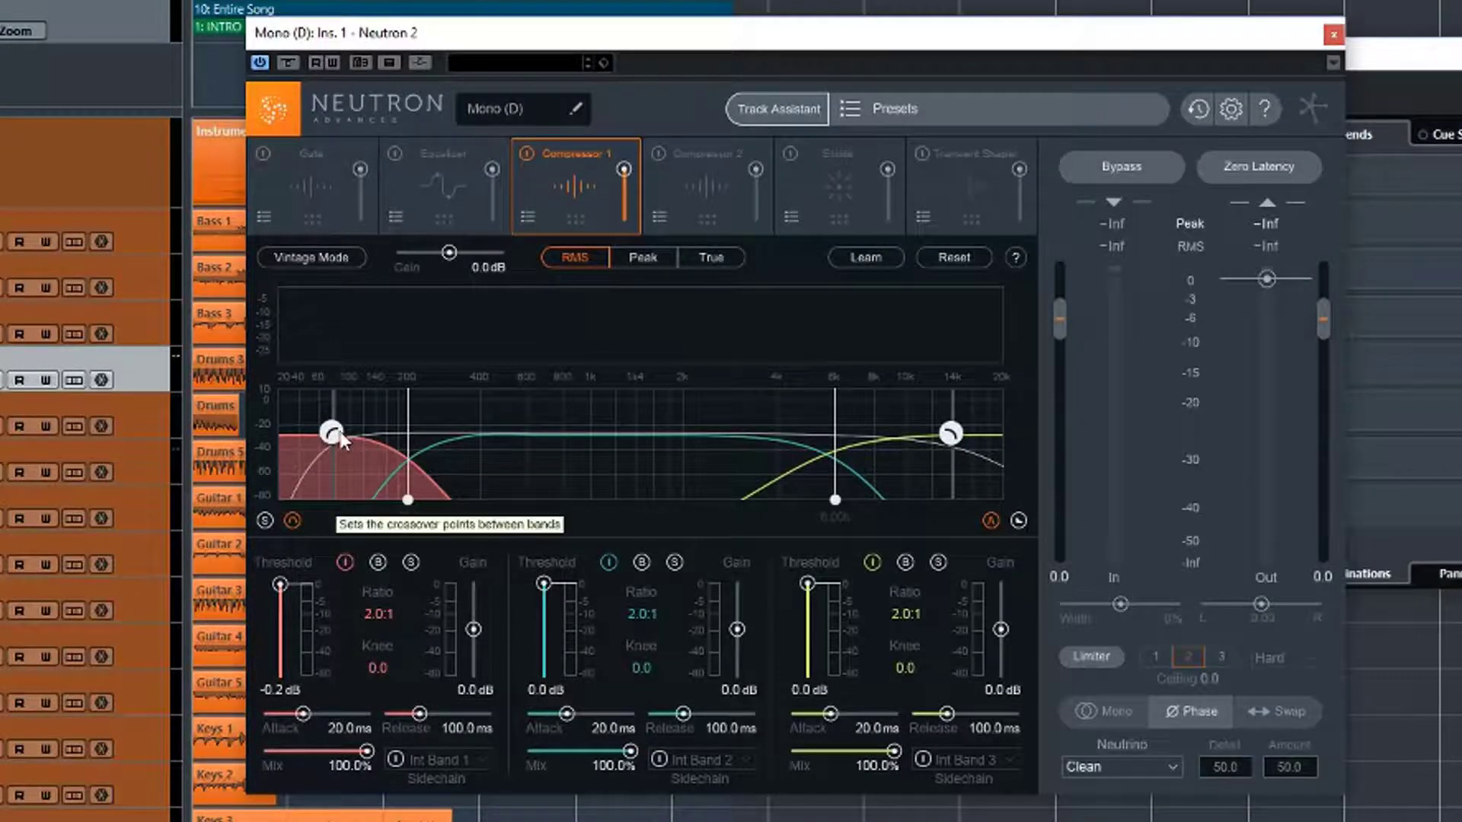
{"action": "mouse_move", "coordinate": [340, 439]}
{"action": "left_mouse_down"}
{"action": "mouse_move", "coordinate": [300, 447]}
{"action": "mouse_move", "coordinate": [352, 453]}
{"action": "mouse_move", "coordinate": [386, 401]}
{"action": "mouse_move", "coordinate": [352, 430]}
{"action": "mouse_move", "coordinate": [317, 434]}
{"action": "left_mouse_up"}
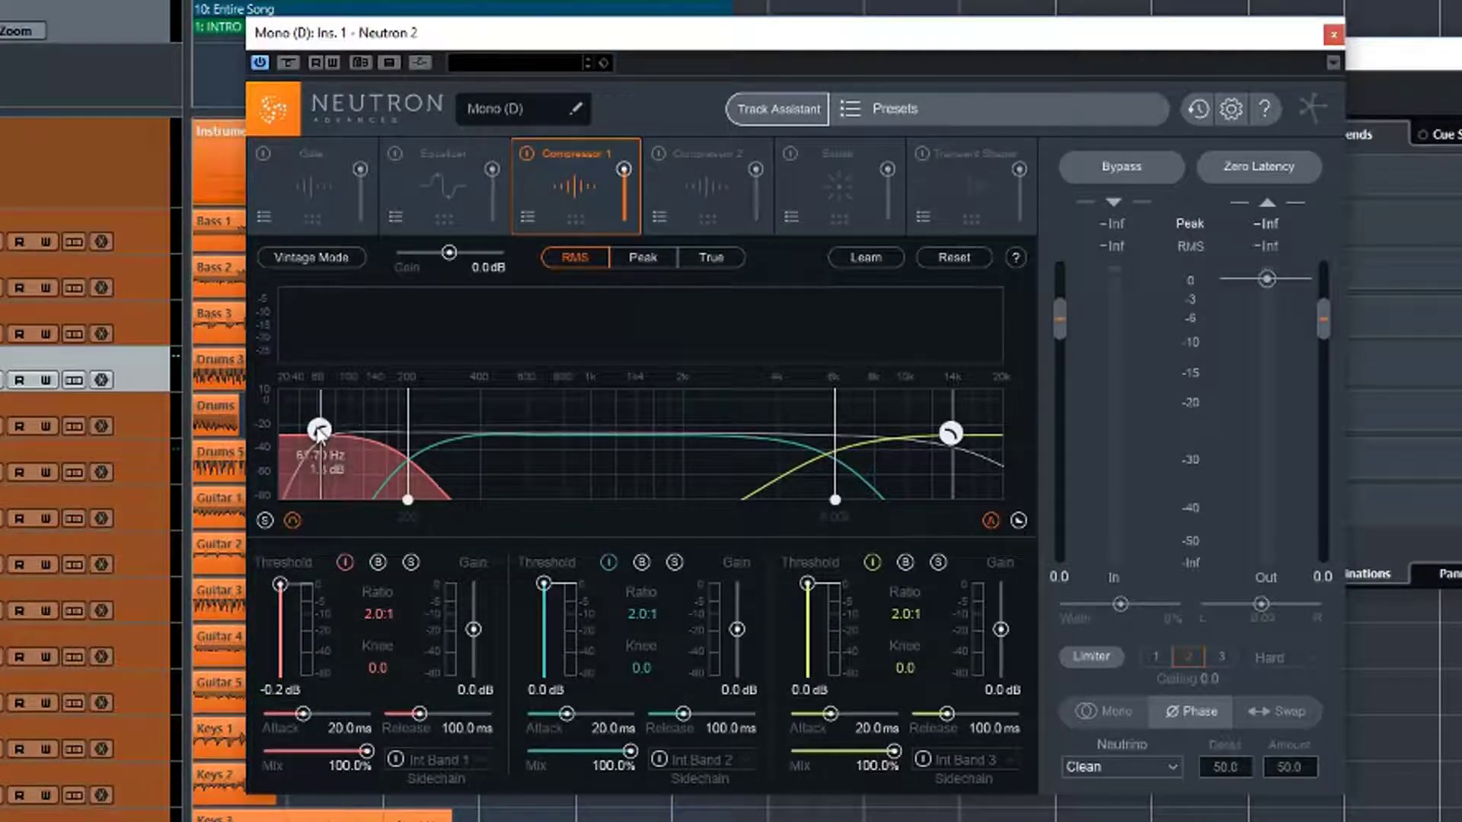
{"action": "left_click", "coordinate": [291, 521]}
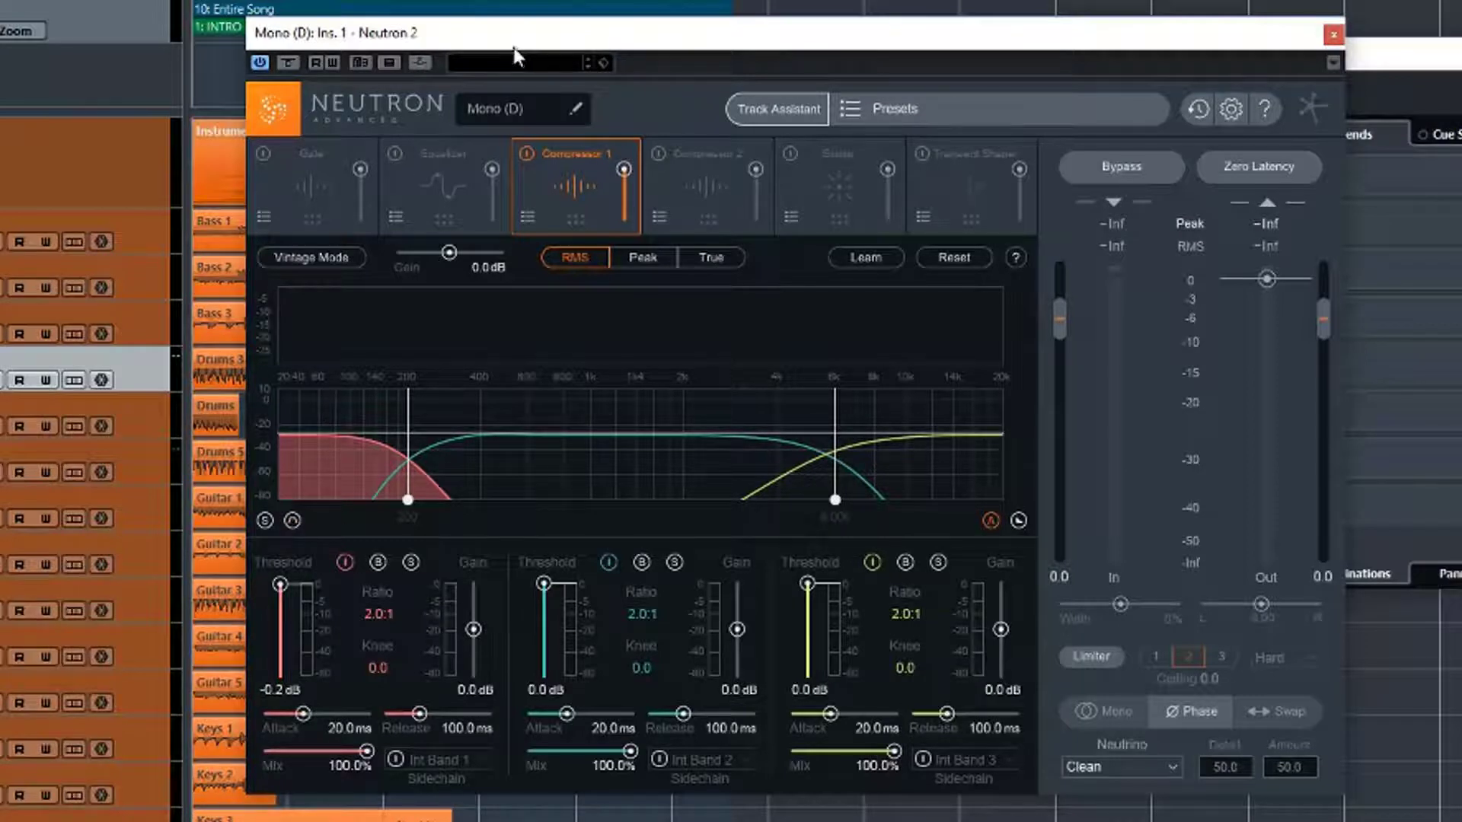
- Bypass bands 2 and 3, play the drums, and set band 1 to -19.3 dB threshold, 3.8:1 ratio
{"action": "left_click_drag", "start_coordinate": [515, 47], "coordinate": [560, 40]}
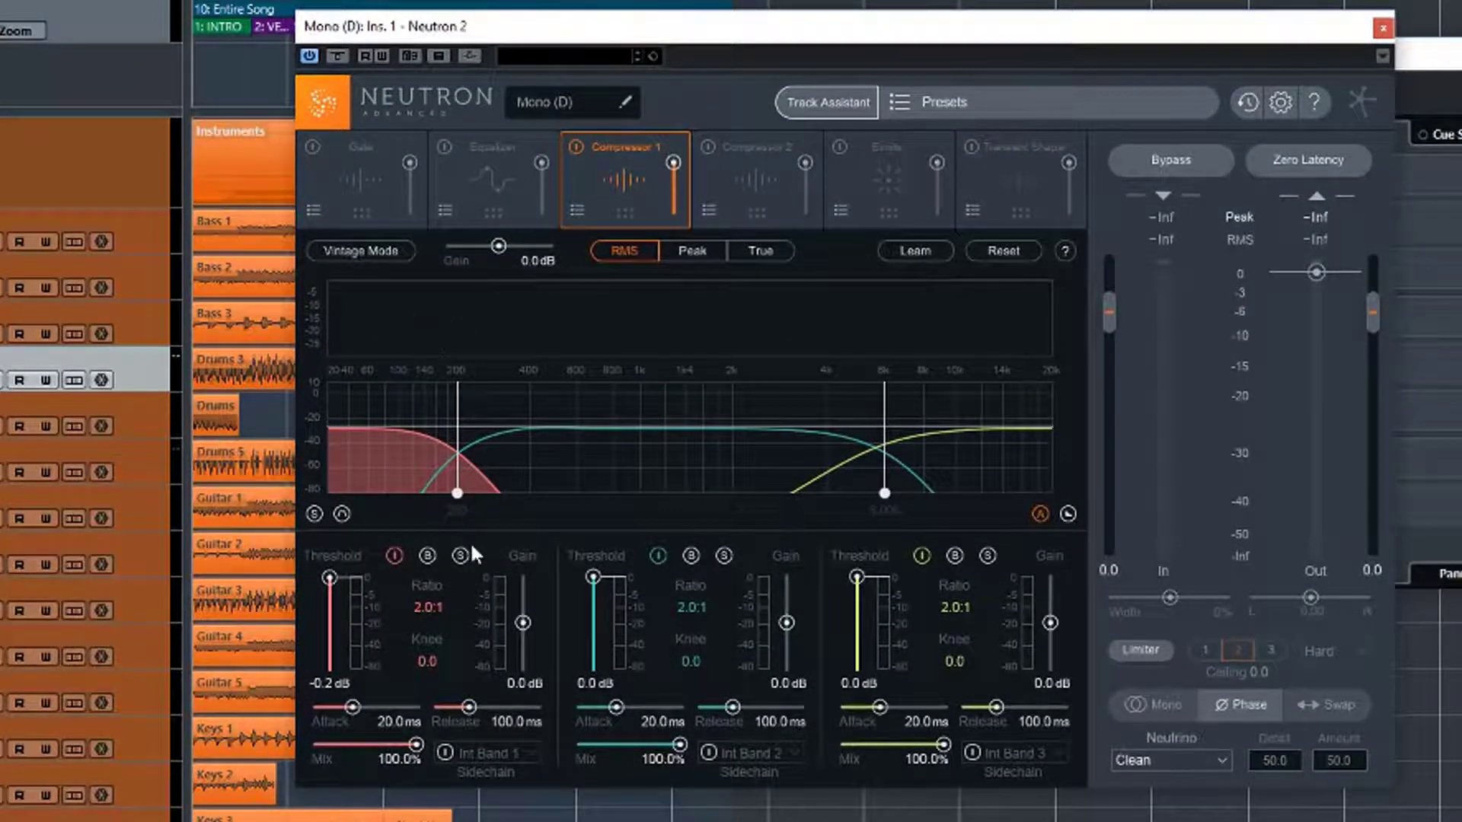
{"action": "left_click", "coordinate": [657, 555]}
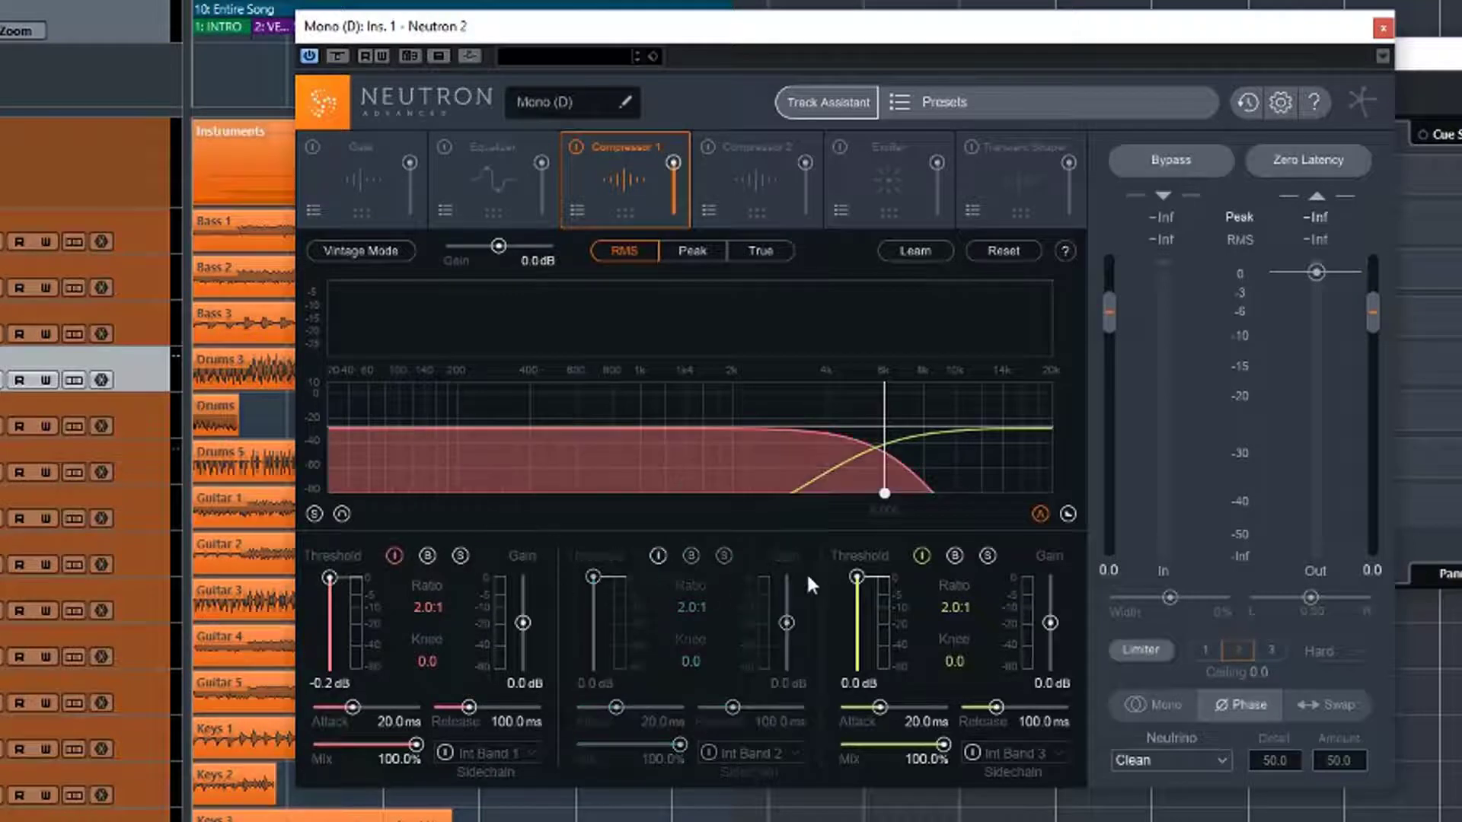
{"action": "left_click", "coordinate": [921, 556]}
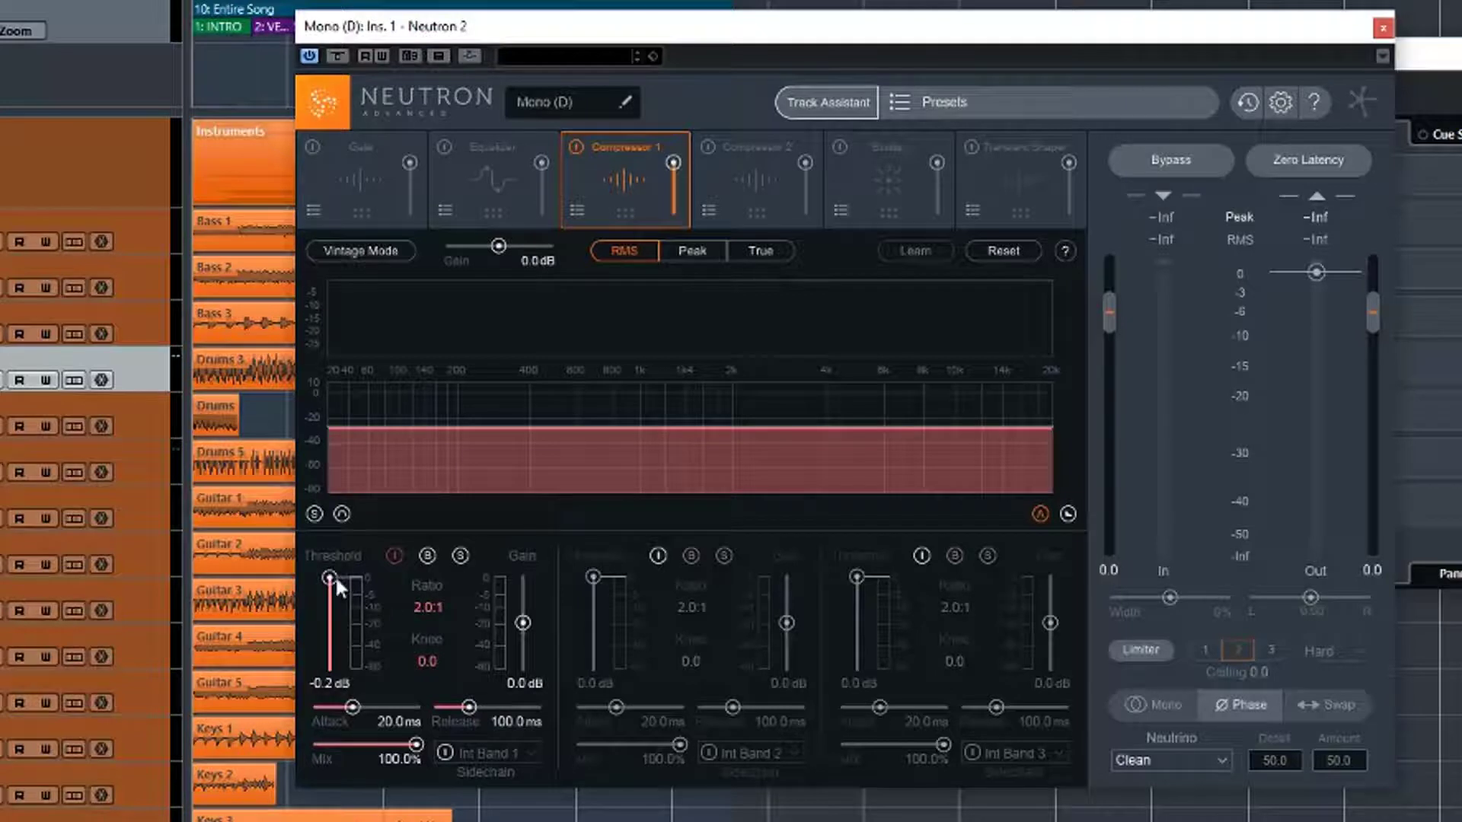
{"action": "key", "text": "space"}
{"action": "left_click_drag", "start_coordinate": [330, 578], "coordinate": [328, 619]}
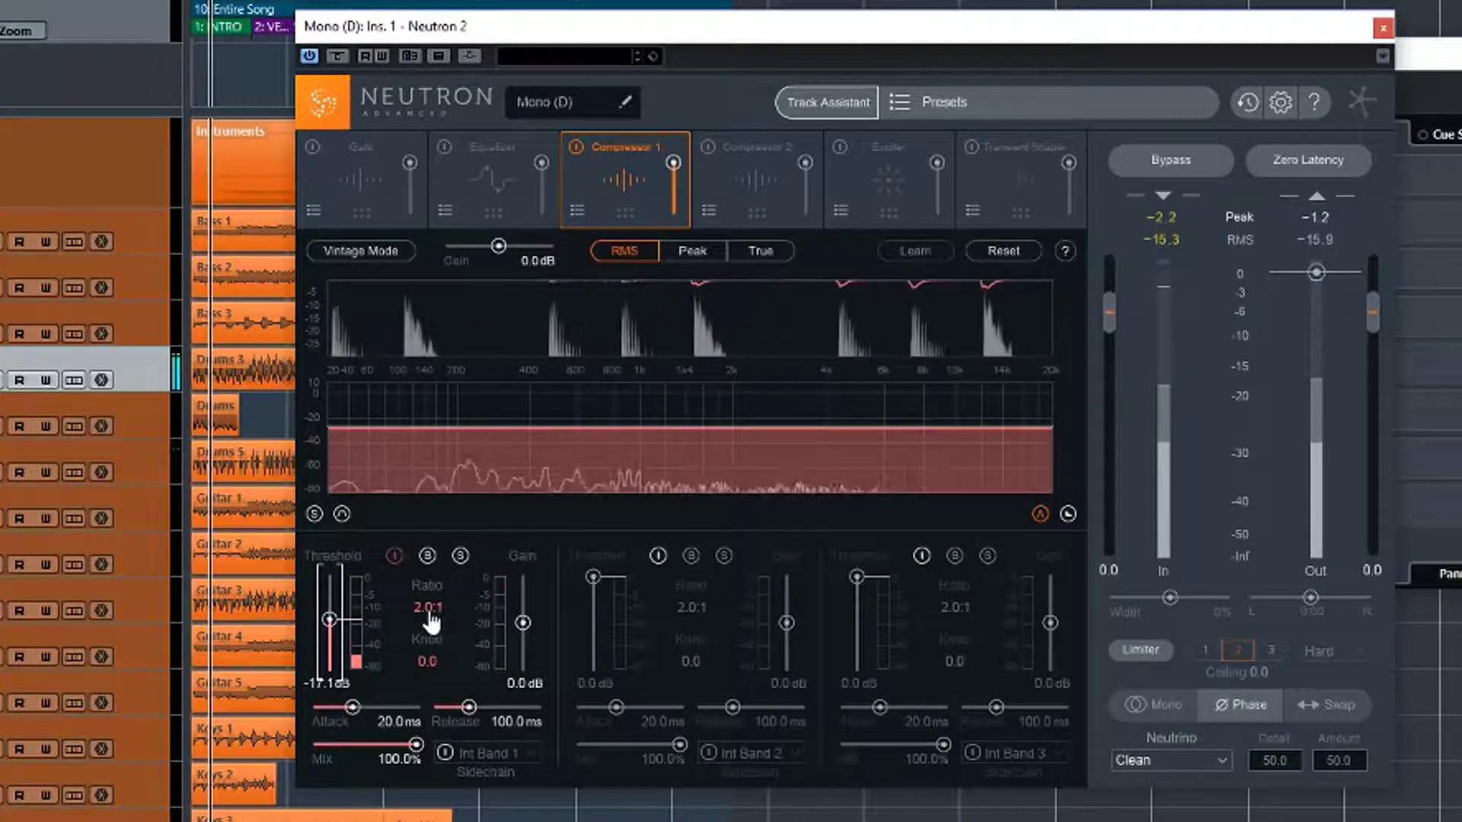
{"action": "left_click_drag", "start_coordinate": [431, 604], "coordinate": [427, 609]}
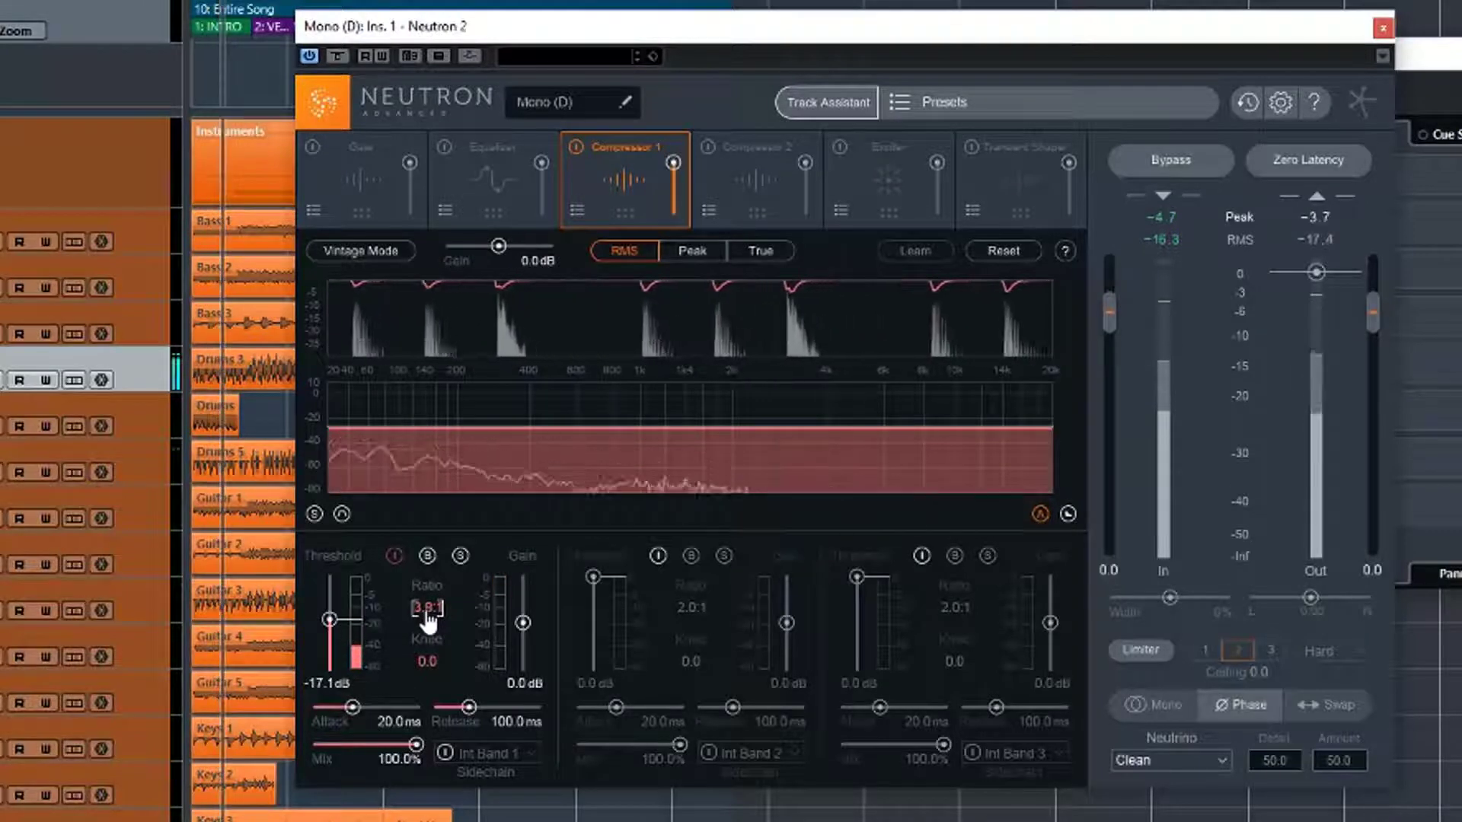
{"action": "left_click_drag", "start_coordinate": [330, 619], "coordinate": [329, 624]}
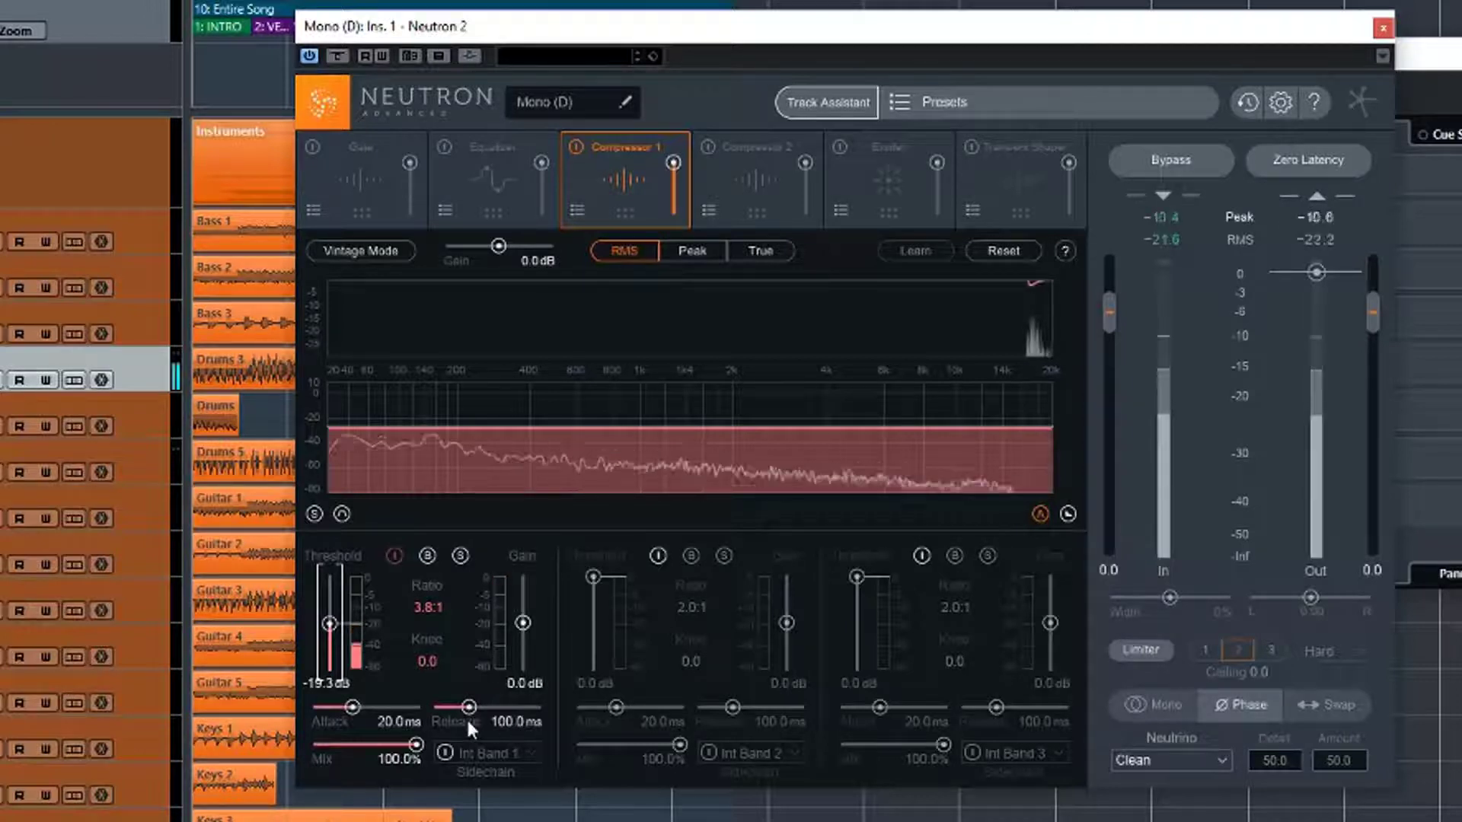
- Nudge band 1's ratio to 3.9:1 and sweep its attack, settling at 59.8 ms
{"action": "scroll", "coordinate": [427, 609], "scroll_direction": "up", "scroll_amount": 1}
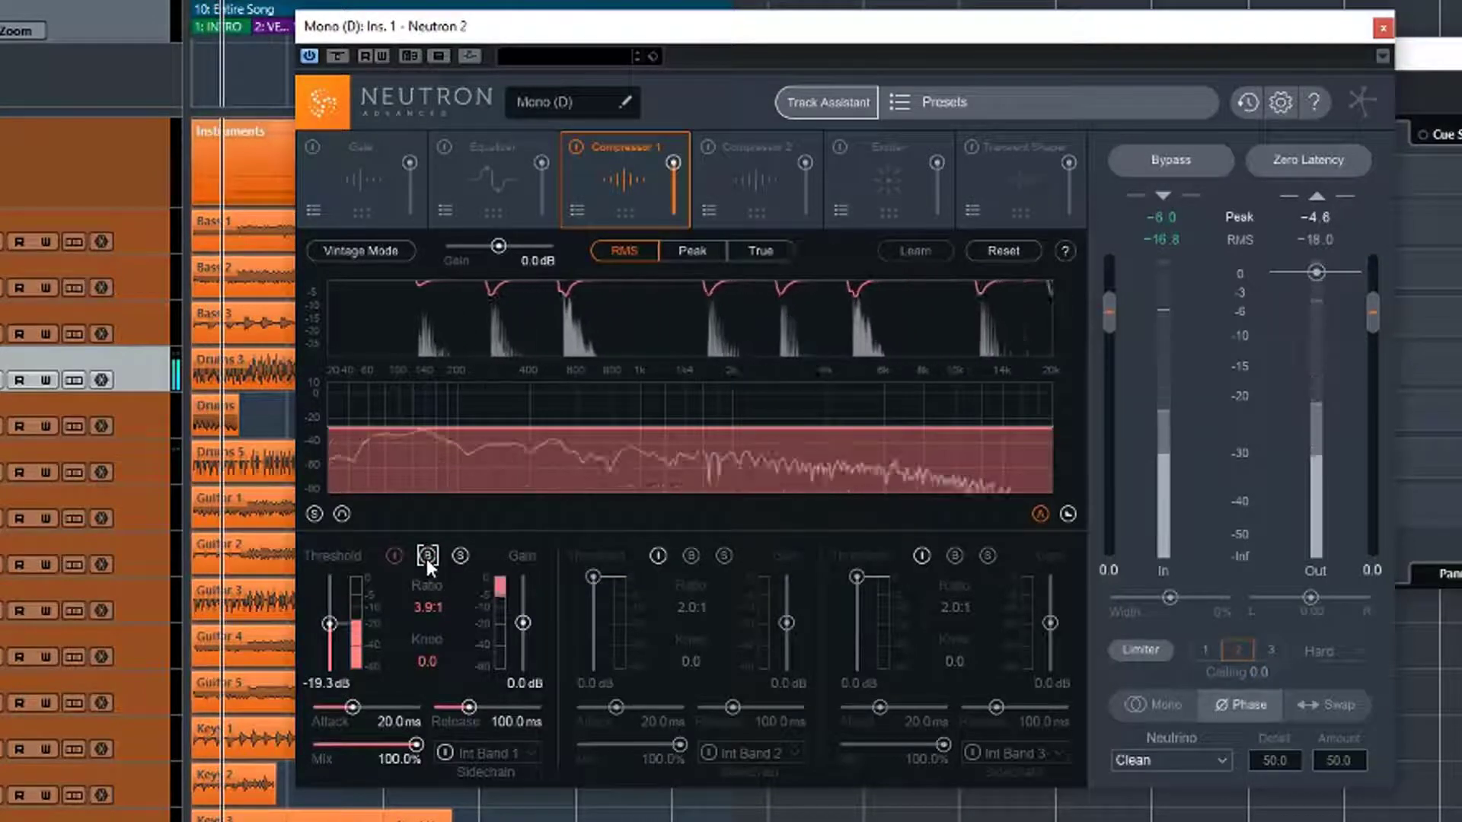
{"action": "left_click_drag", "start_coordinate": [353, 708], "coordinate": [308, 706]}
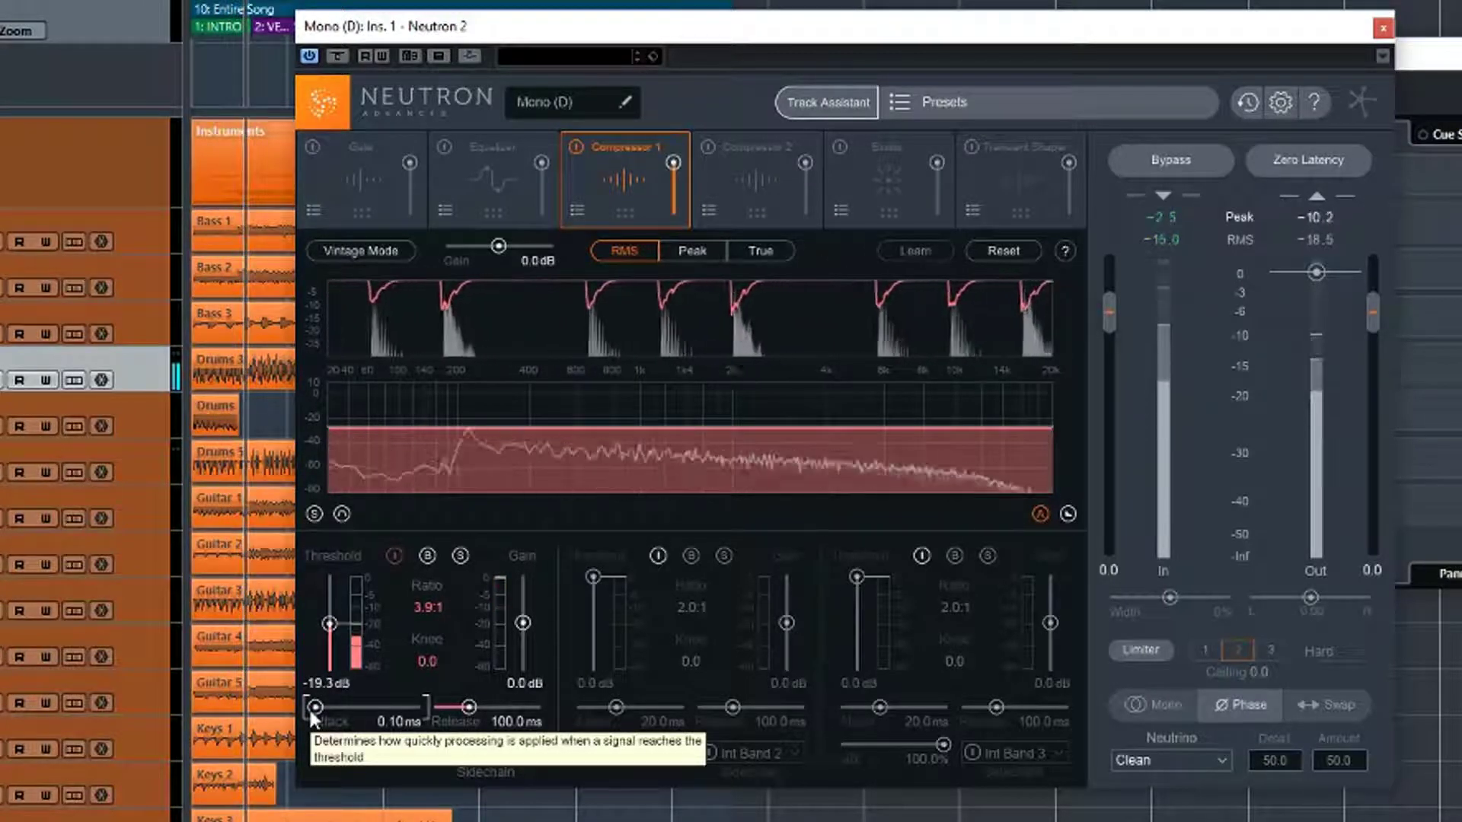
{"action": "left_click_drag", "start_coordinate": [309, 710], "coordinate": [428, 693]}
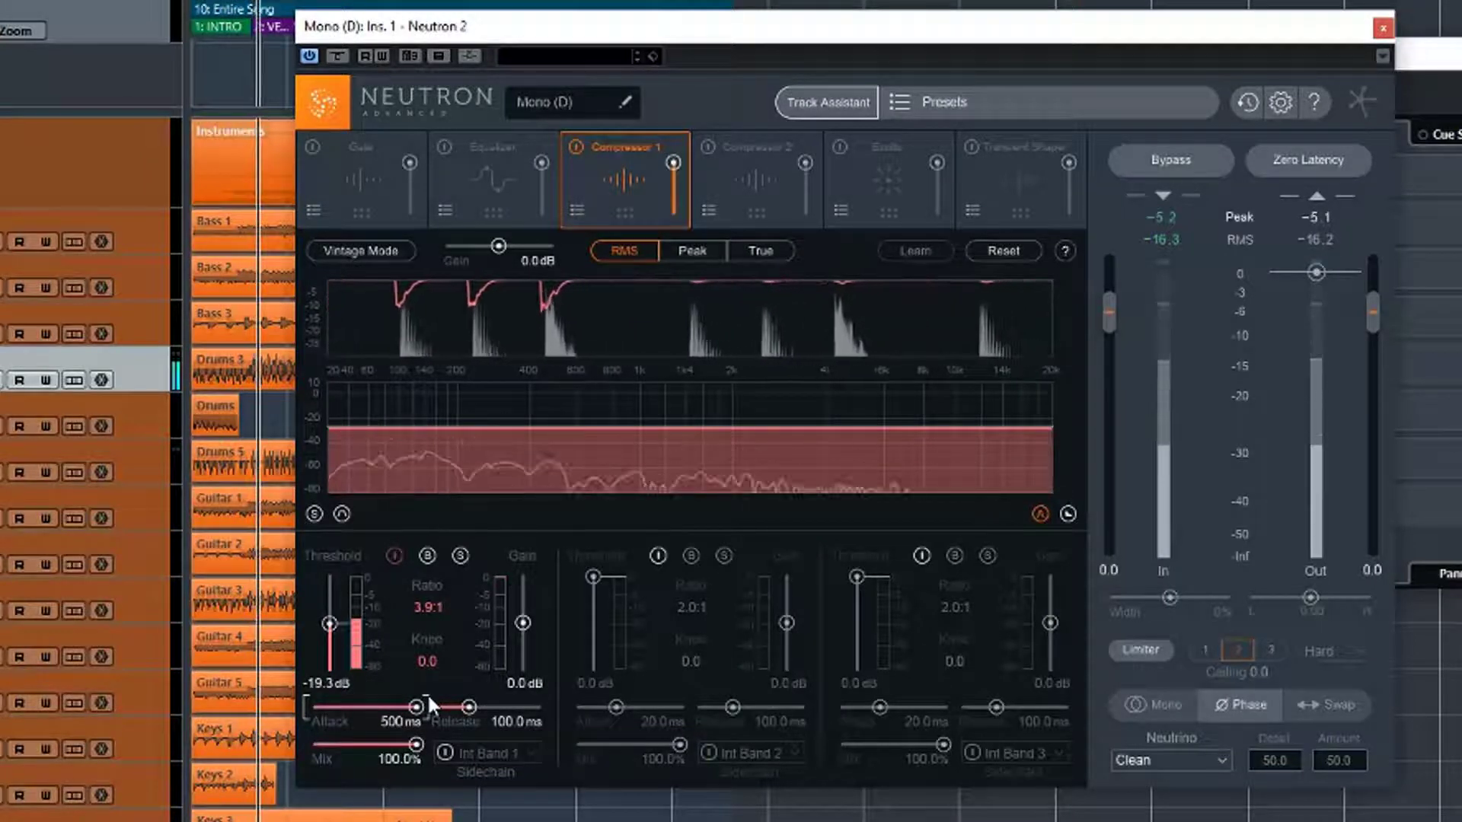
{"action": "left_click_drag", "start_coordinate": [416, 708], "coordinate": [369, 708]}
- Sweep band 1's release across its full range, settling at 143.7 ms
{"action": "left_click_drag", "start_coordinate": [467, 706], "coordinate": [423, 706]}
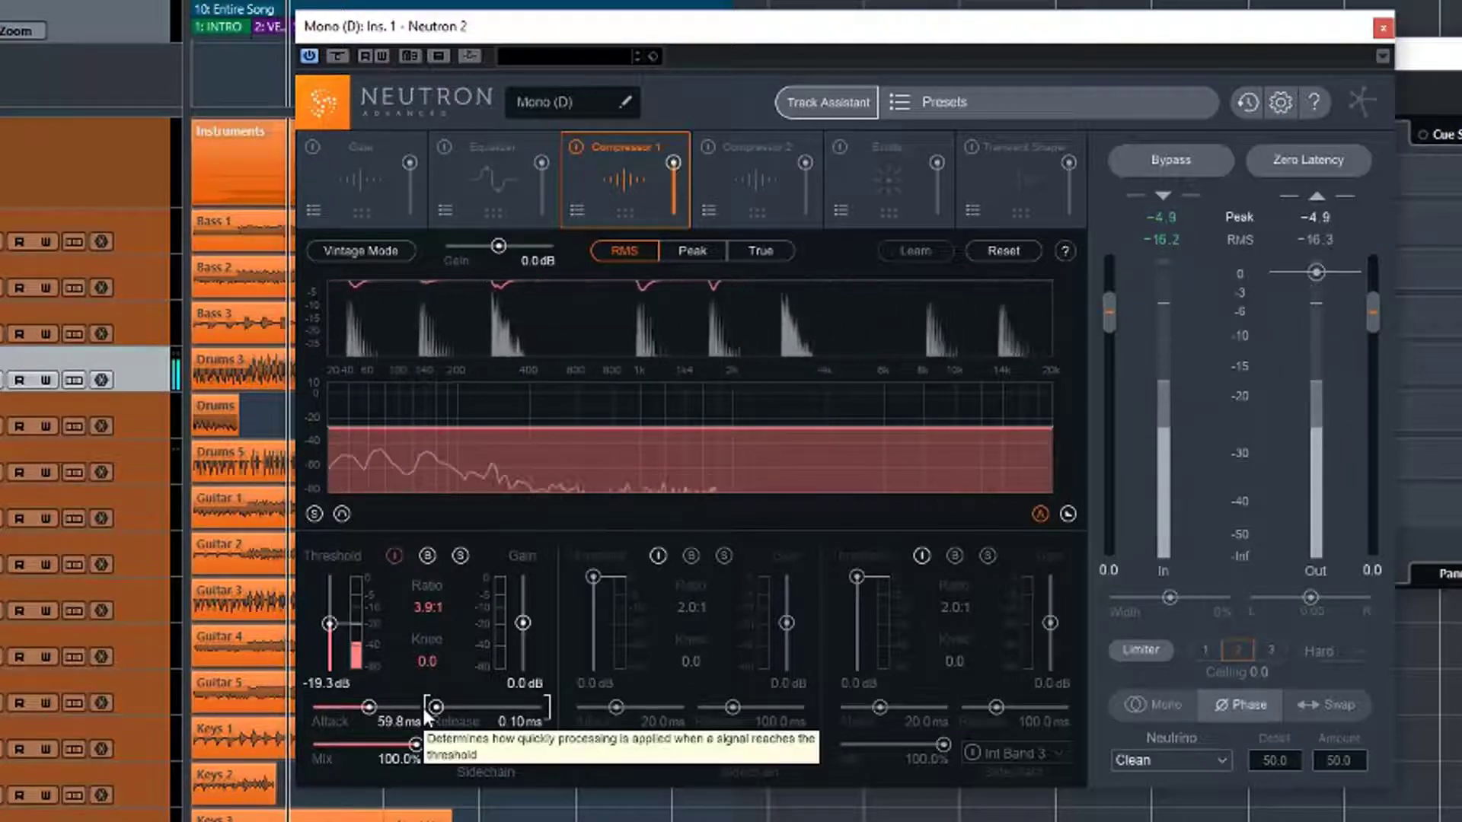
{"action": "left_click_drag", "start_coordinate": [436, 706], "coordinate": [546, 689]}
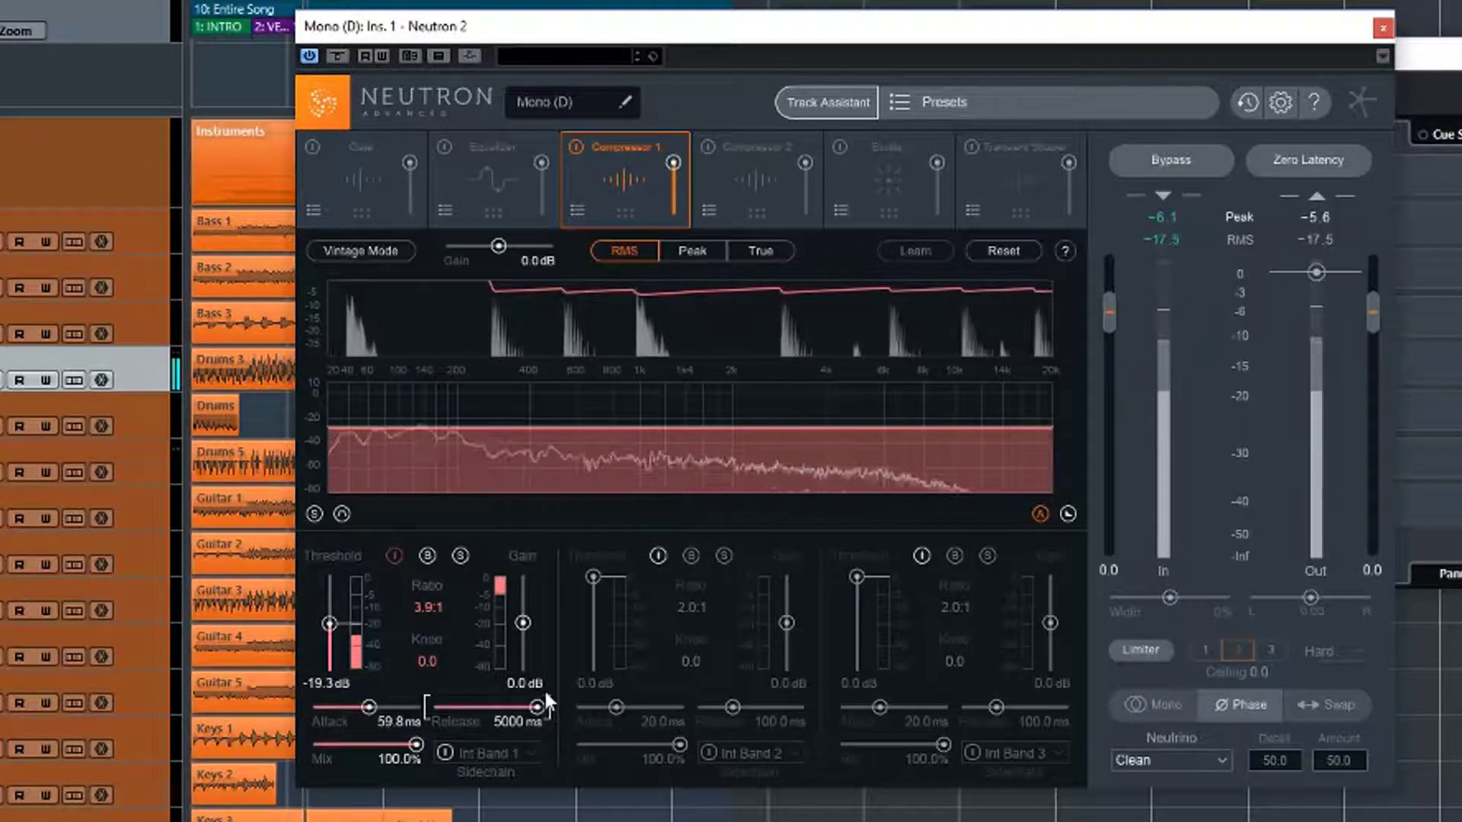
{"action": "left_click_drag", "start_coordinate": [540, 704], "coordinate": [469, 696]}
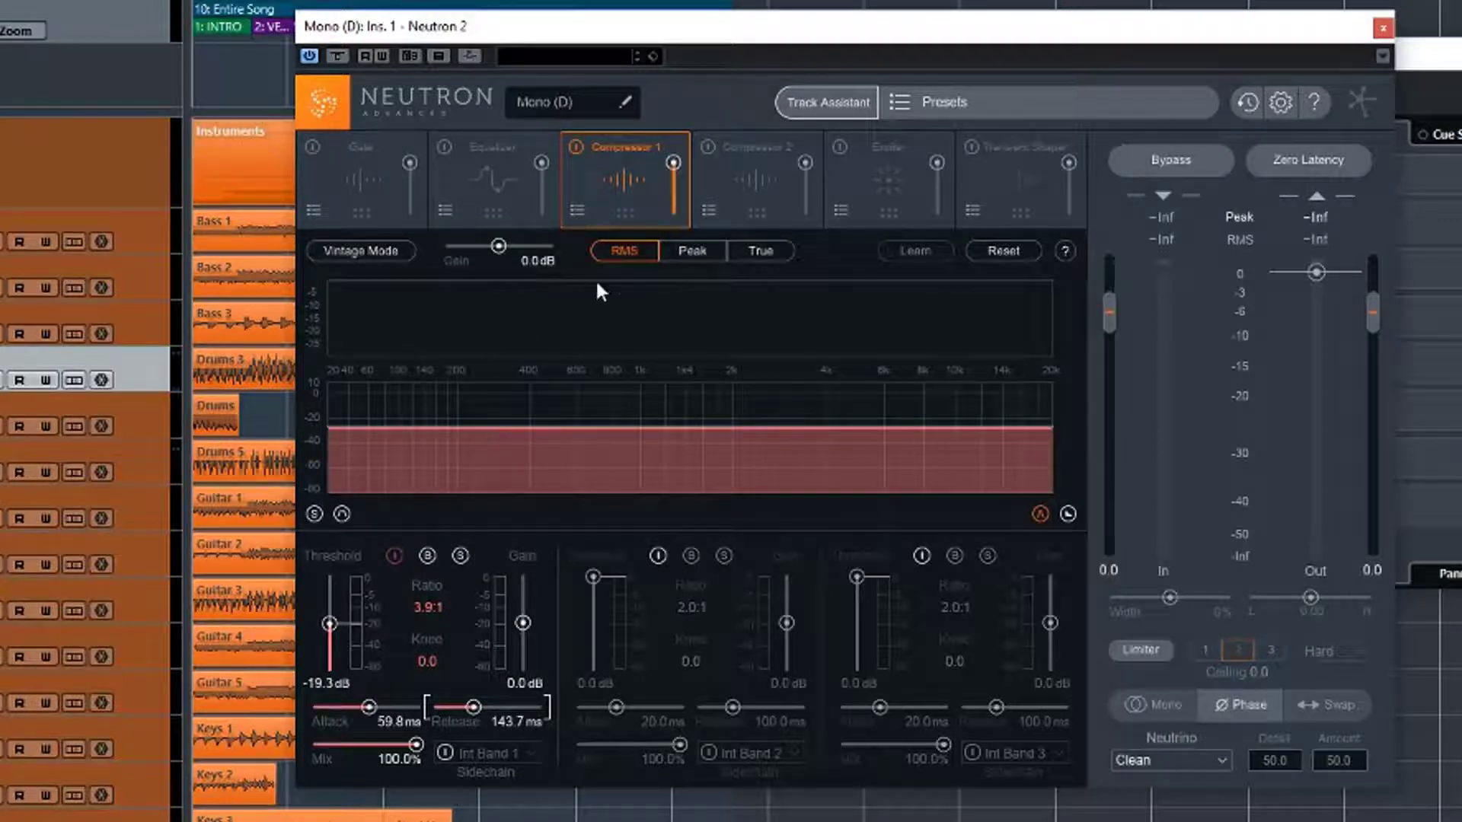
- During playback, set band 1 to 94.88 ms release, 30.0:1 ratio, -29.4 dB threshold, 54.35% mix
{"action": "key", "text": "space"}
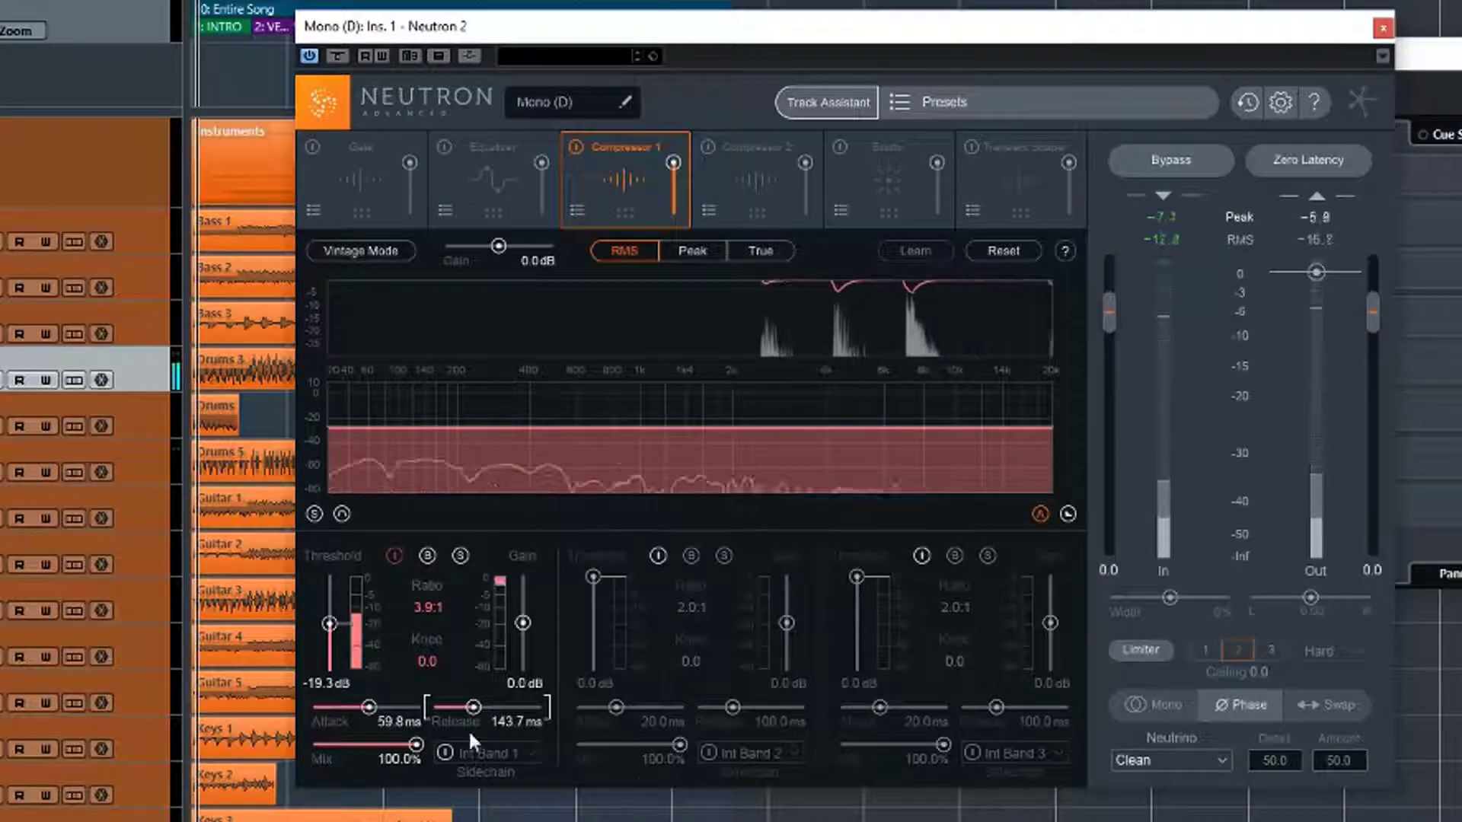
{"action": "left_click_drag", "start_coordinate": [468, 711], "coordinate": [525, 705]}
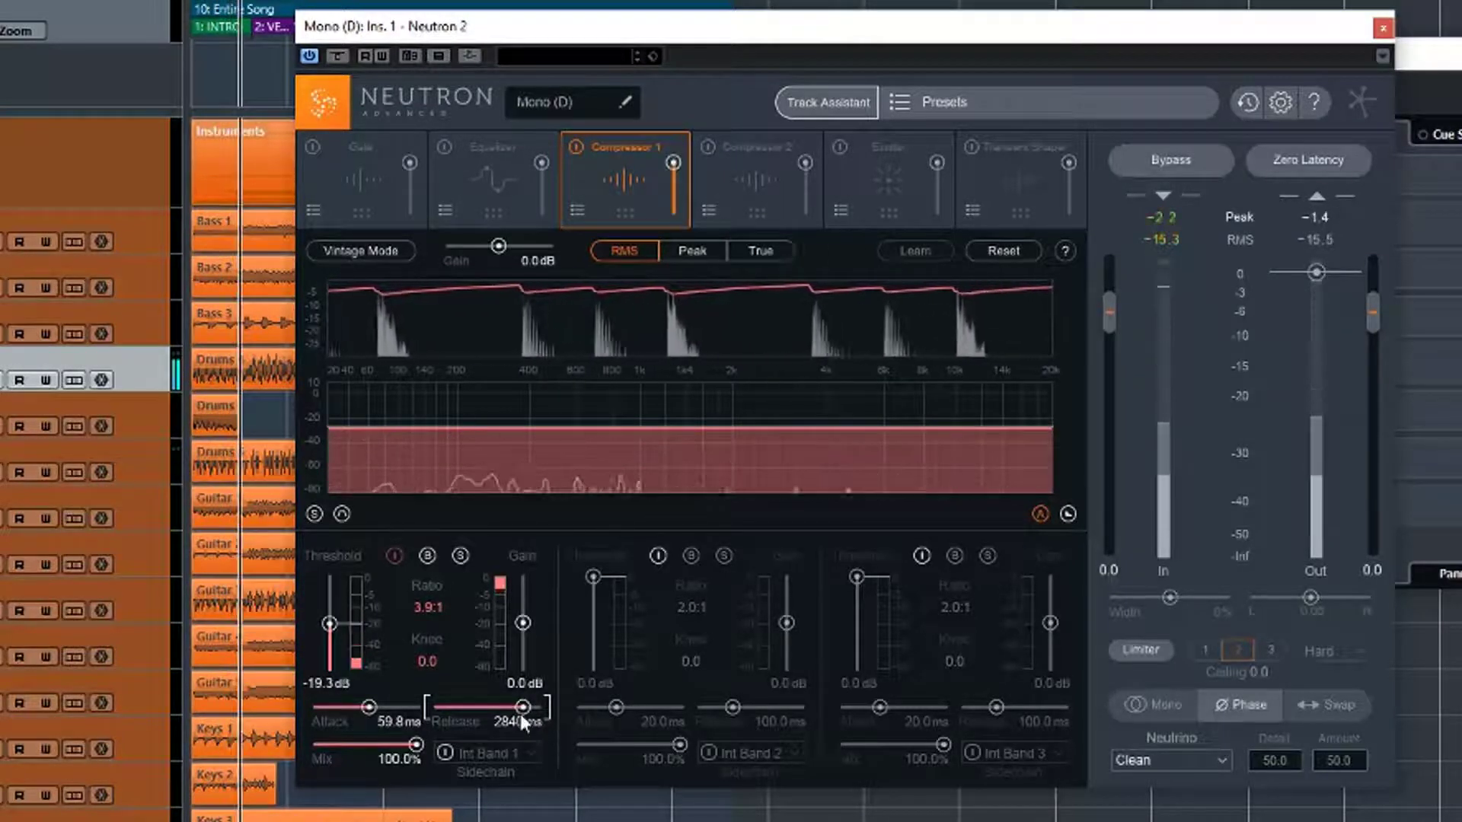
{"action": "left_click_drag", "start_coordinate": [522, 704], "coordinate": [468, 713]}
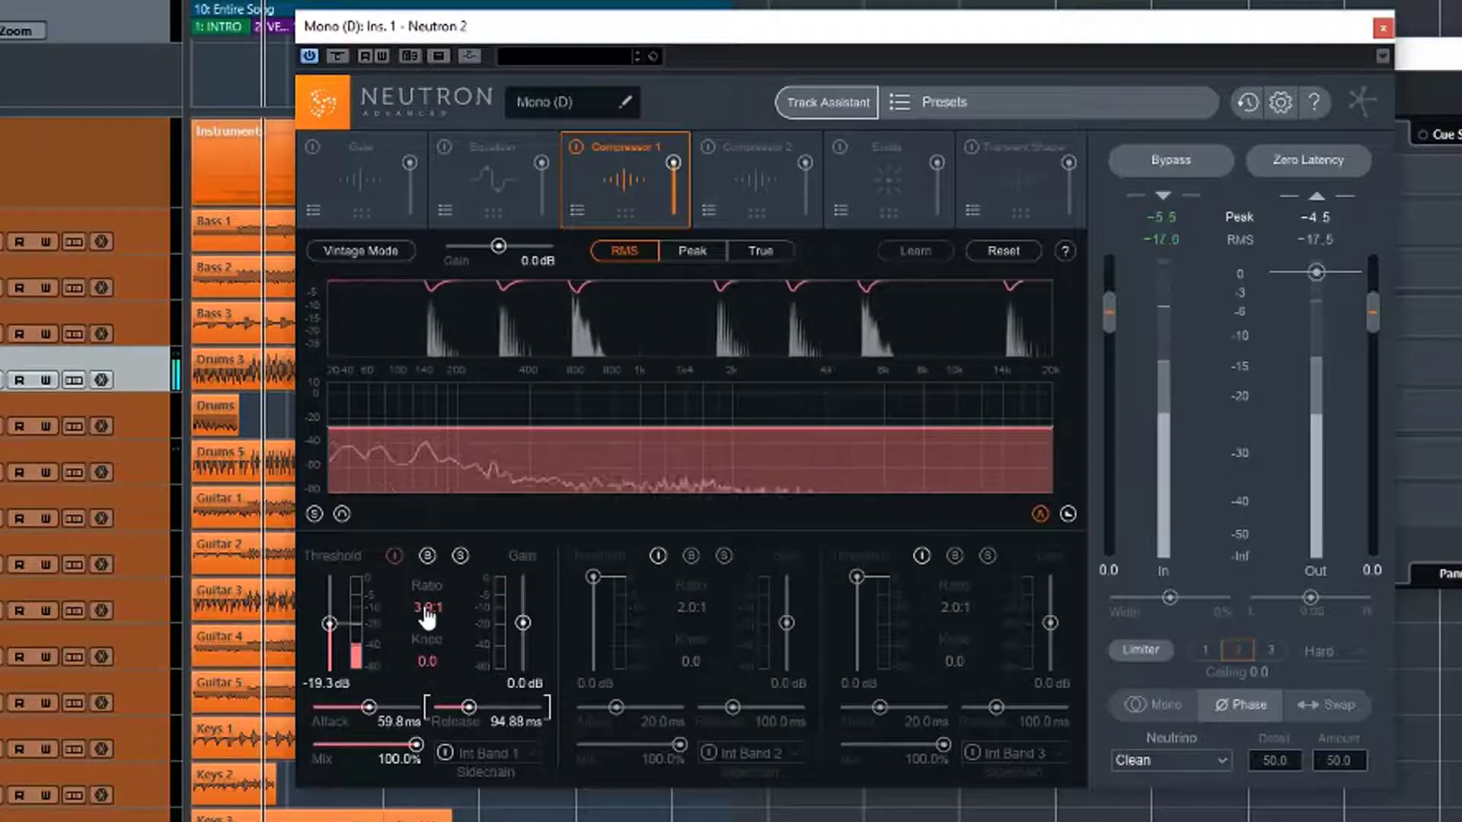
{"action": "left_click_drag", "start_coordinate": [426, 616], "coordinate": [440, 325]}
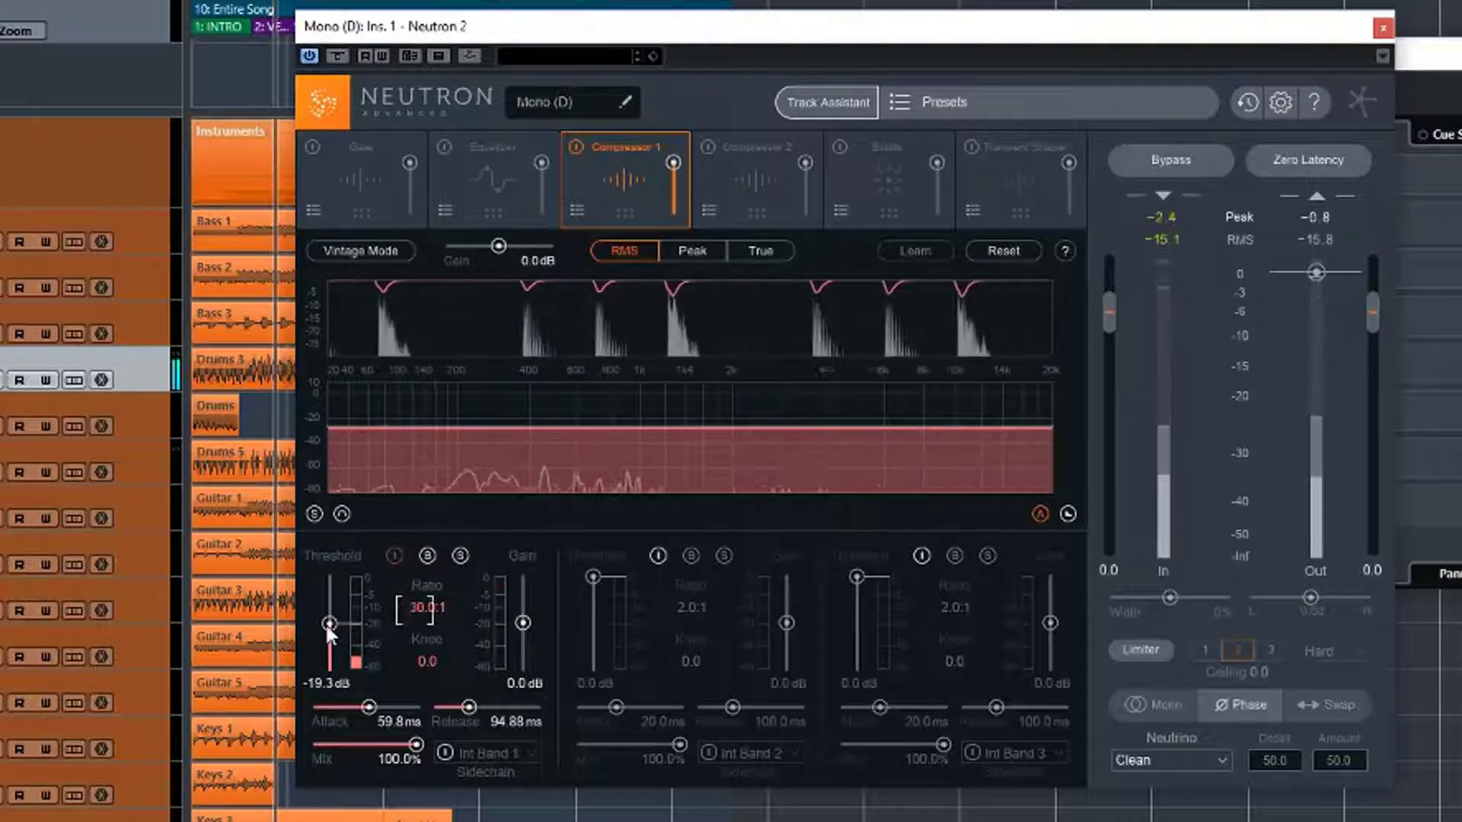
{"action": "left_click_drag", "start_coordinate": [329, 623], "coordinate": [328, 638]}
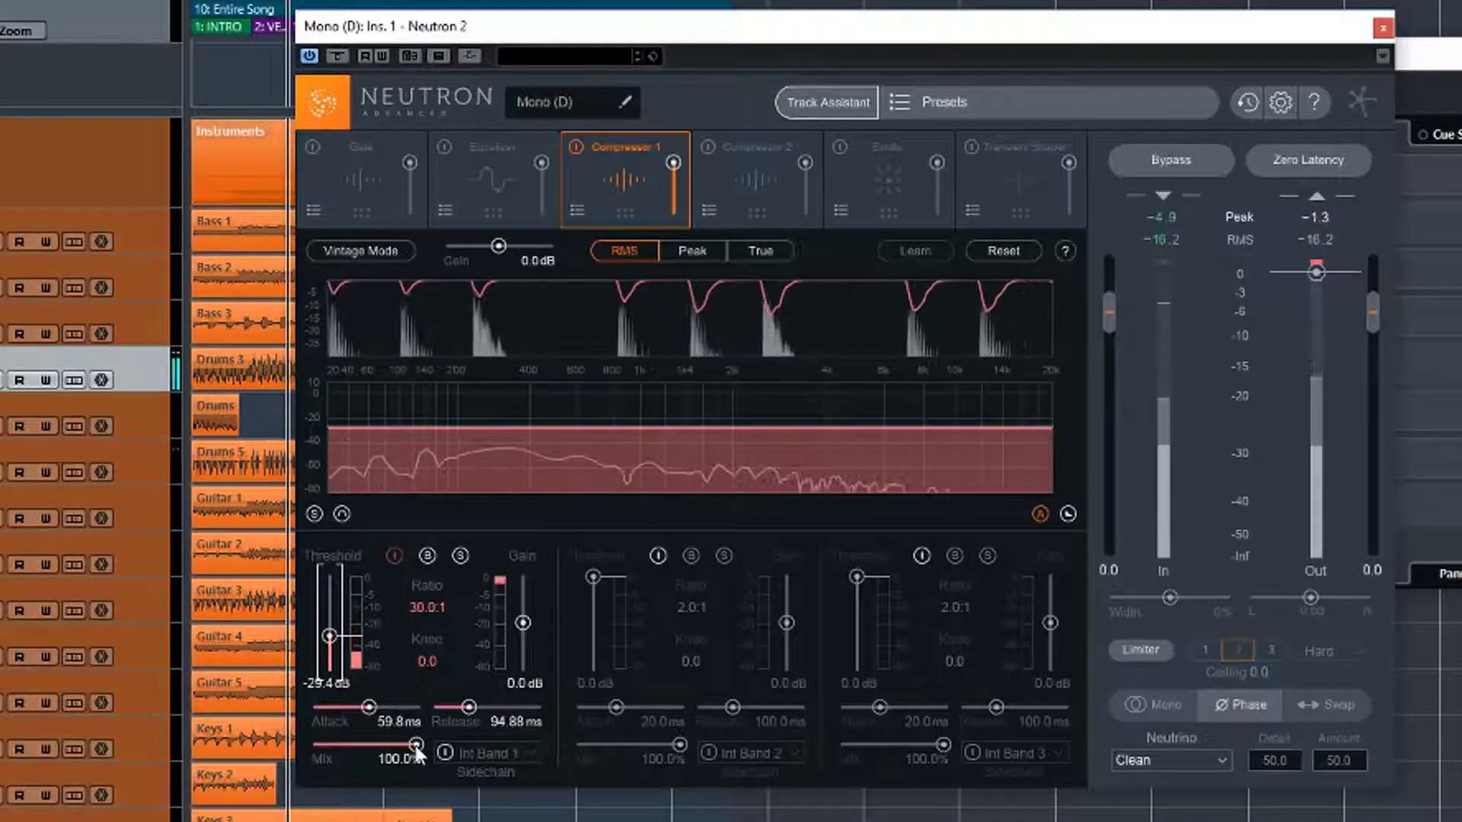
{"action": "mouse_move", "coordinate": [416, 746]}
{"action": "left_mouse_down"}
{"action": "mouse_move", "coordinate": [279, 757]}
{"action": "mouse_move", "coordinate": [364, 732]}
{"action": "mouse_move", "coordinate": [417, 743]}
{"action": "left_mouse_up"}
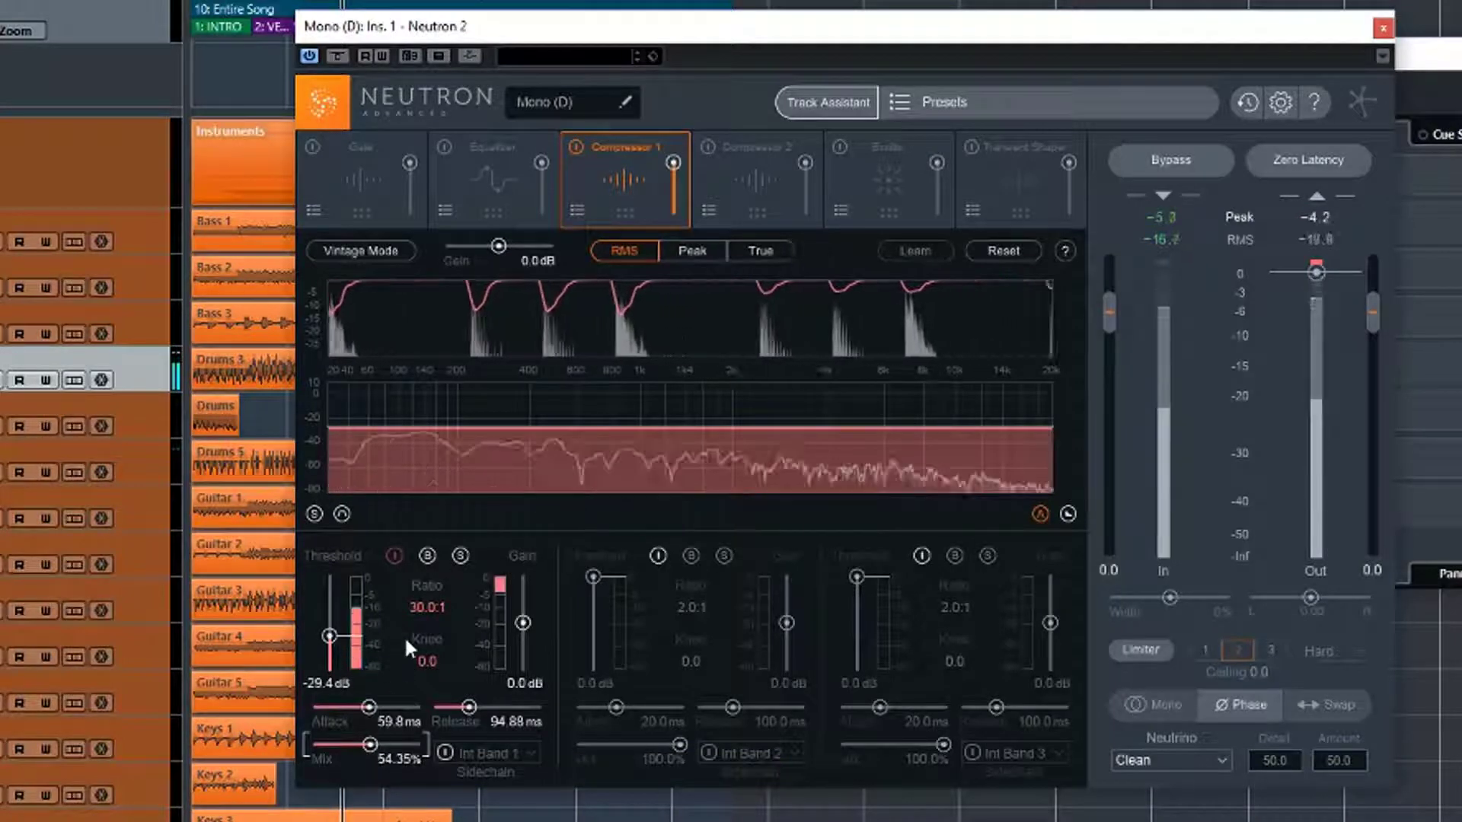
- Re-enable bands 2 and 3, set band 1 to 100% mix and -26.3 dB, and Learn crossovers during playback
{"action": "left_click", "coordinate": [427, 556]}
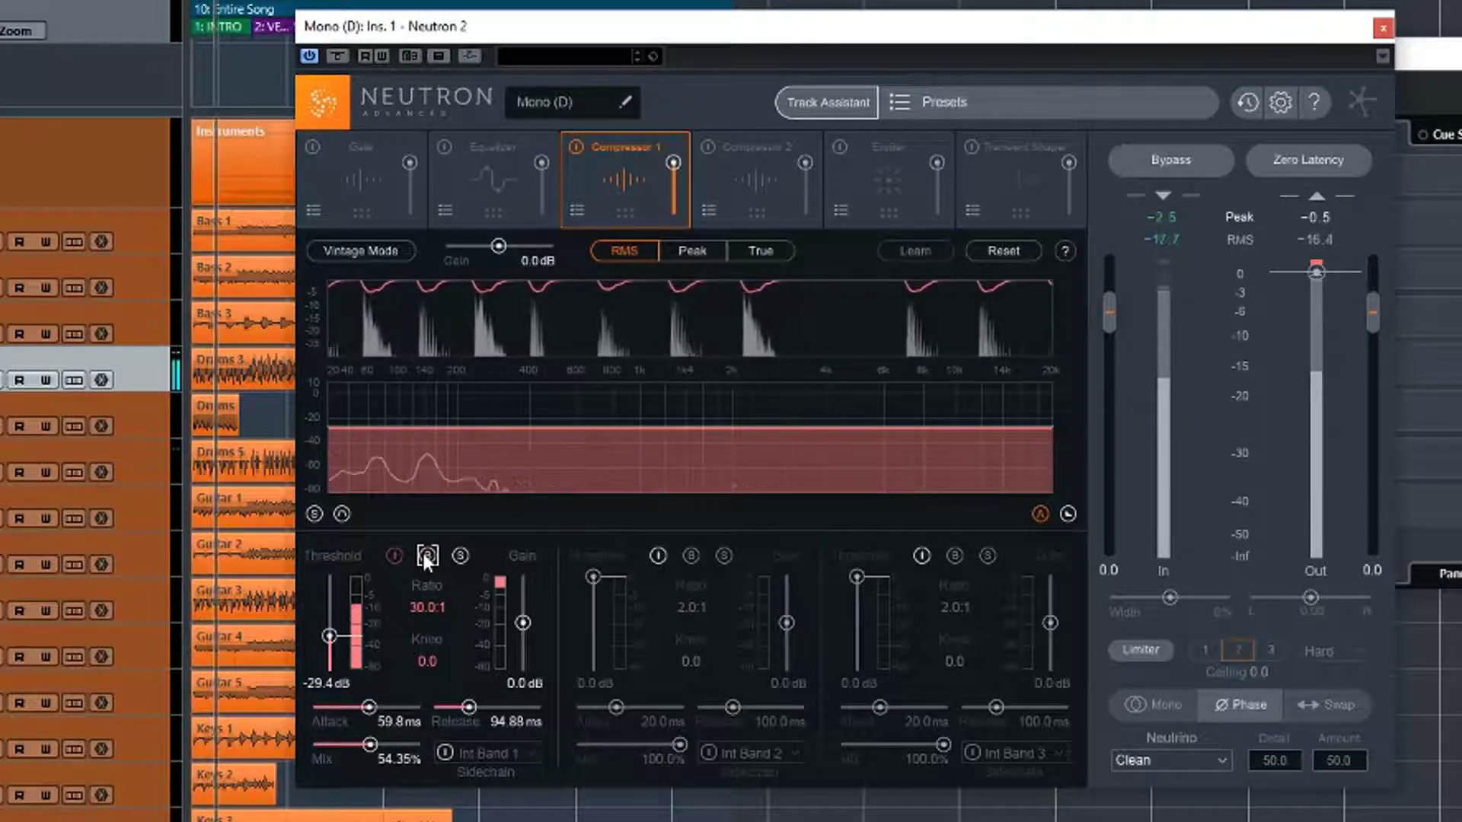
{"action": "left_click", "coordinate": [658, 555]}
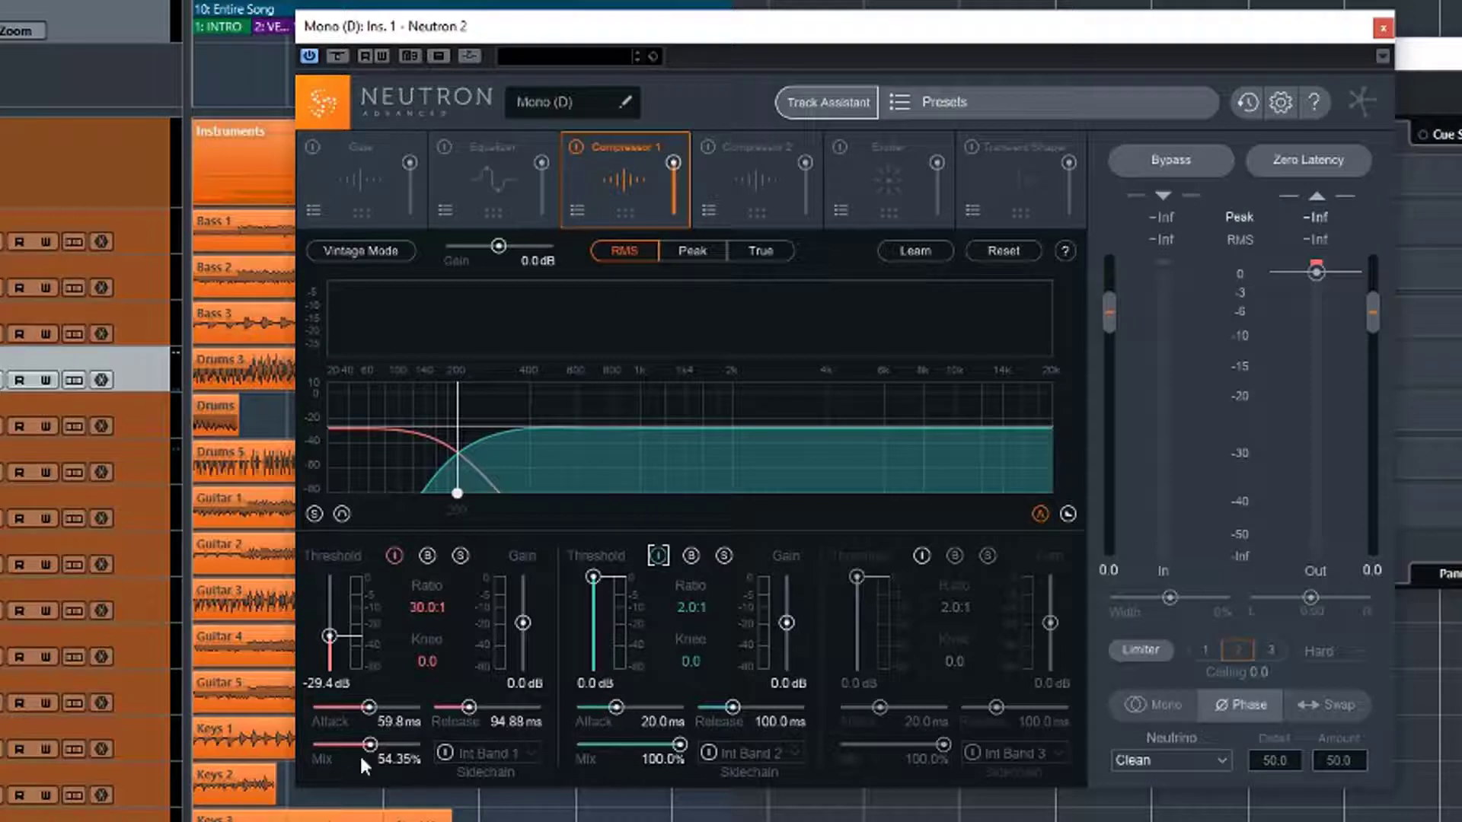
{"action": "left_click_drag", "start_coordinate": [369, 750], "coordinate": [427, 746]}
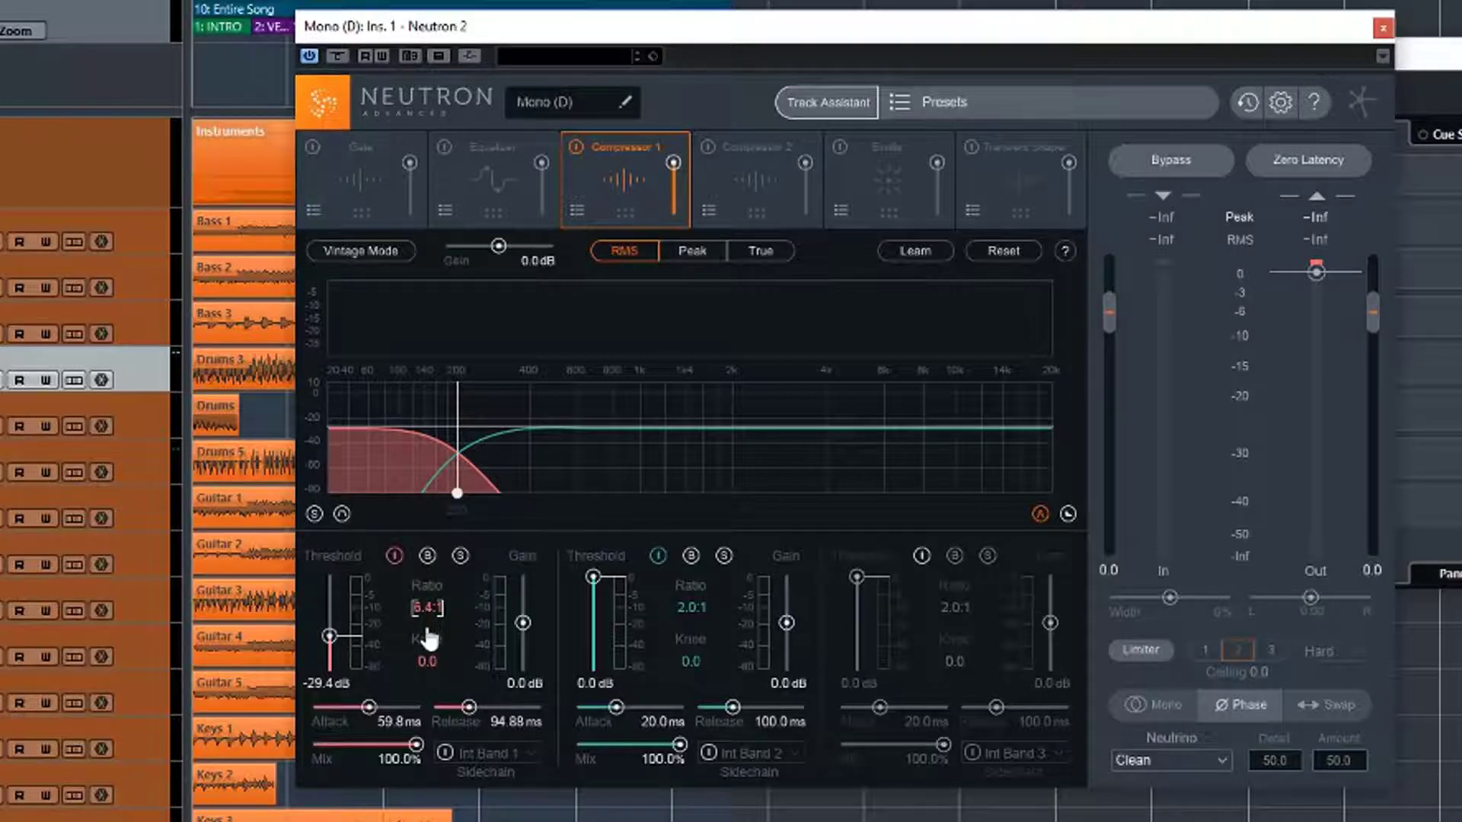
{"action": "left_click_drag", "start_coordinate": [329, 641], "coordinate": [326, 633]}
{"action": "left_click", "coordinate": [921, 555]}
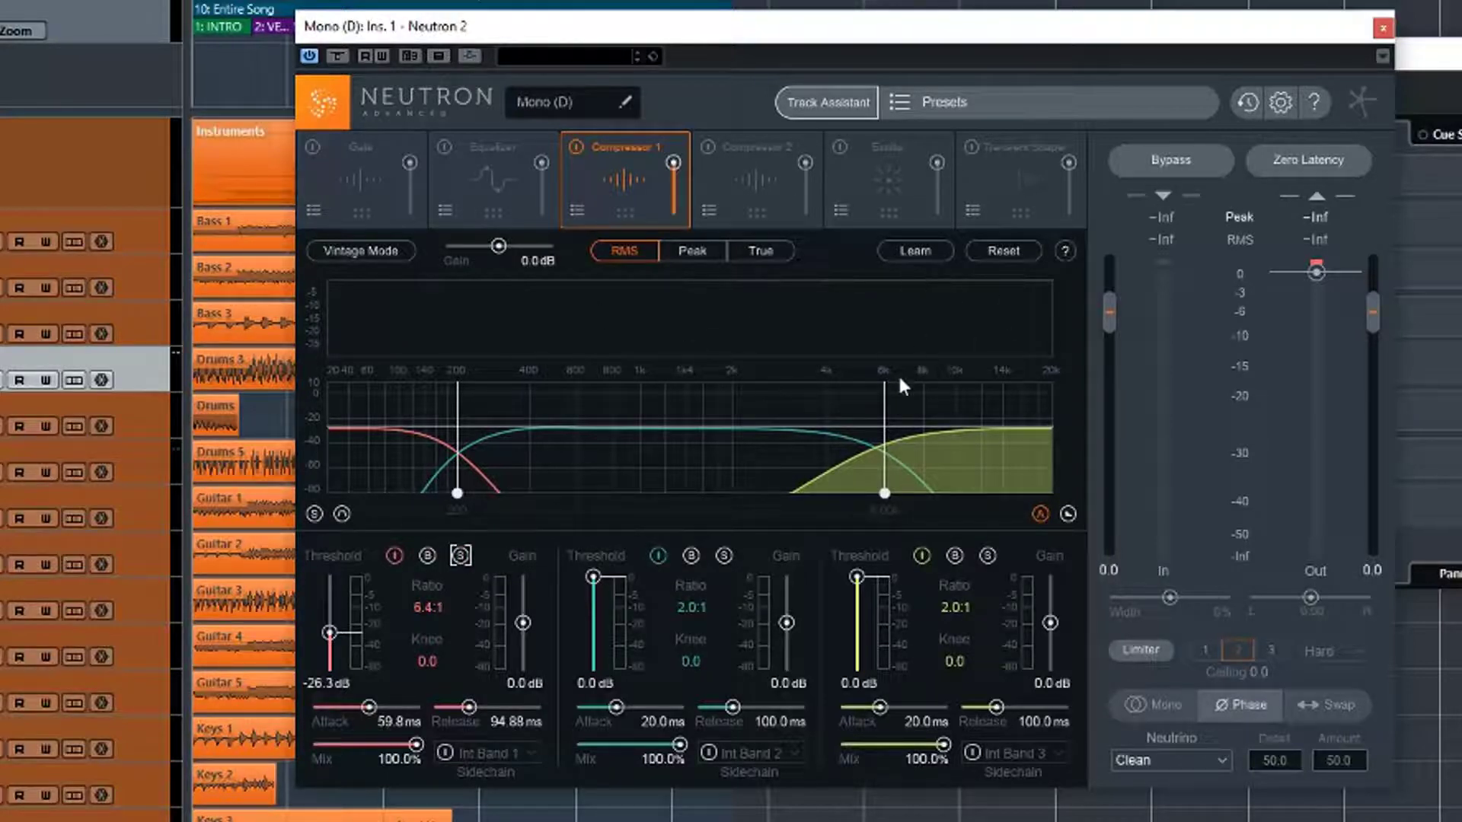
{"action": "key", "text": "space"}
{"action": "left_click", "coordinate": [918, 250]}
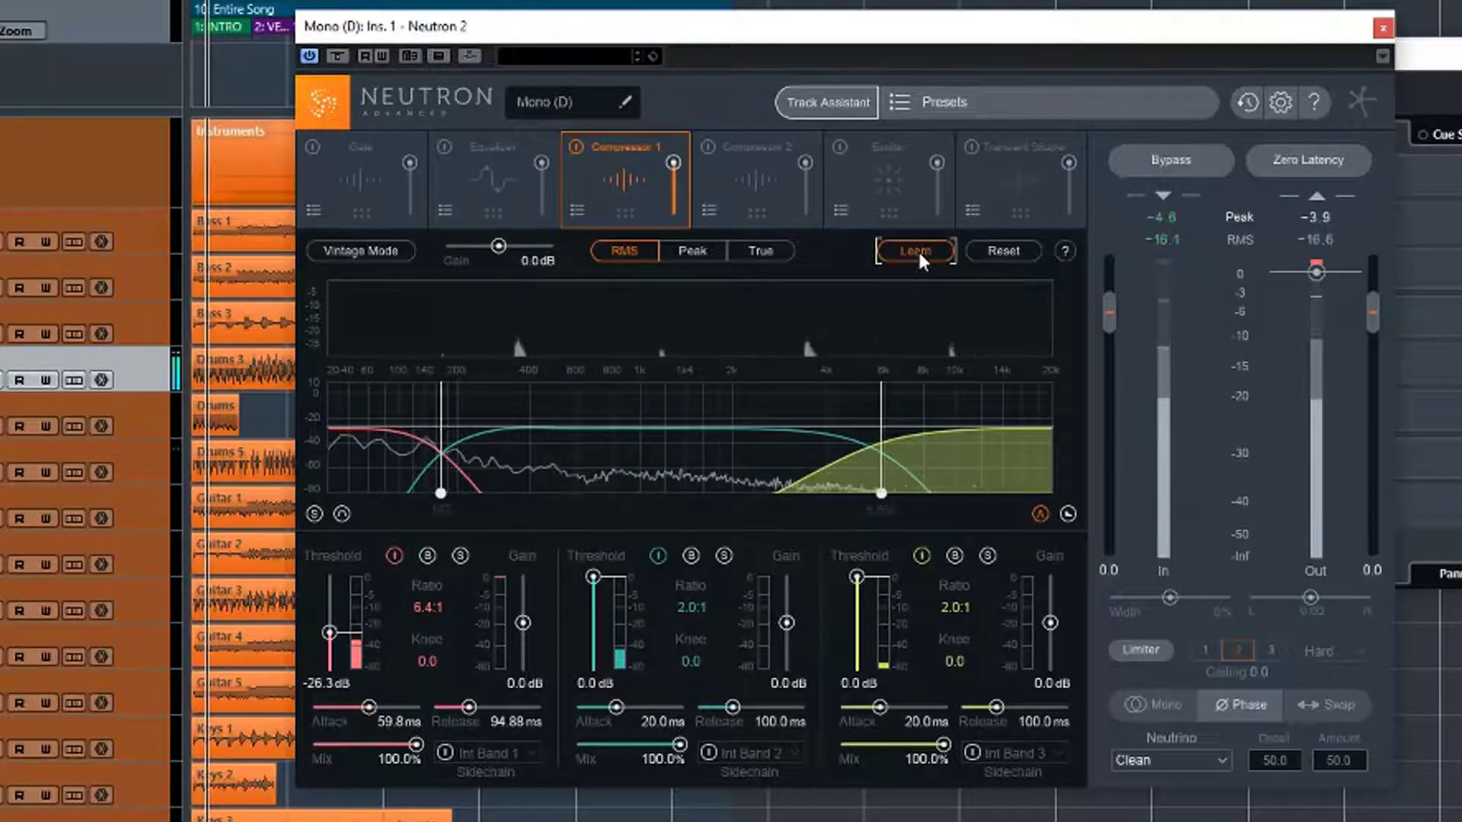
- Stop Learn so the crossover points stay where the drum audio placed them
{"action": "left_click", "coordinate": [918, 251]}
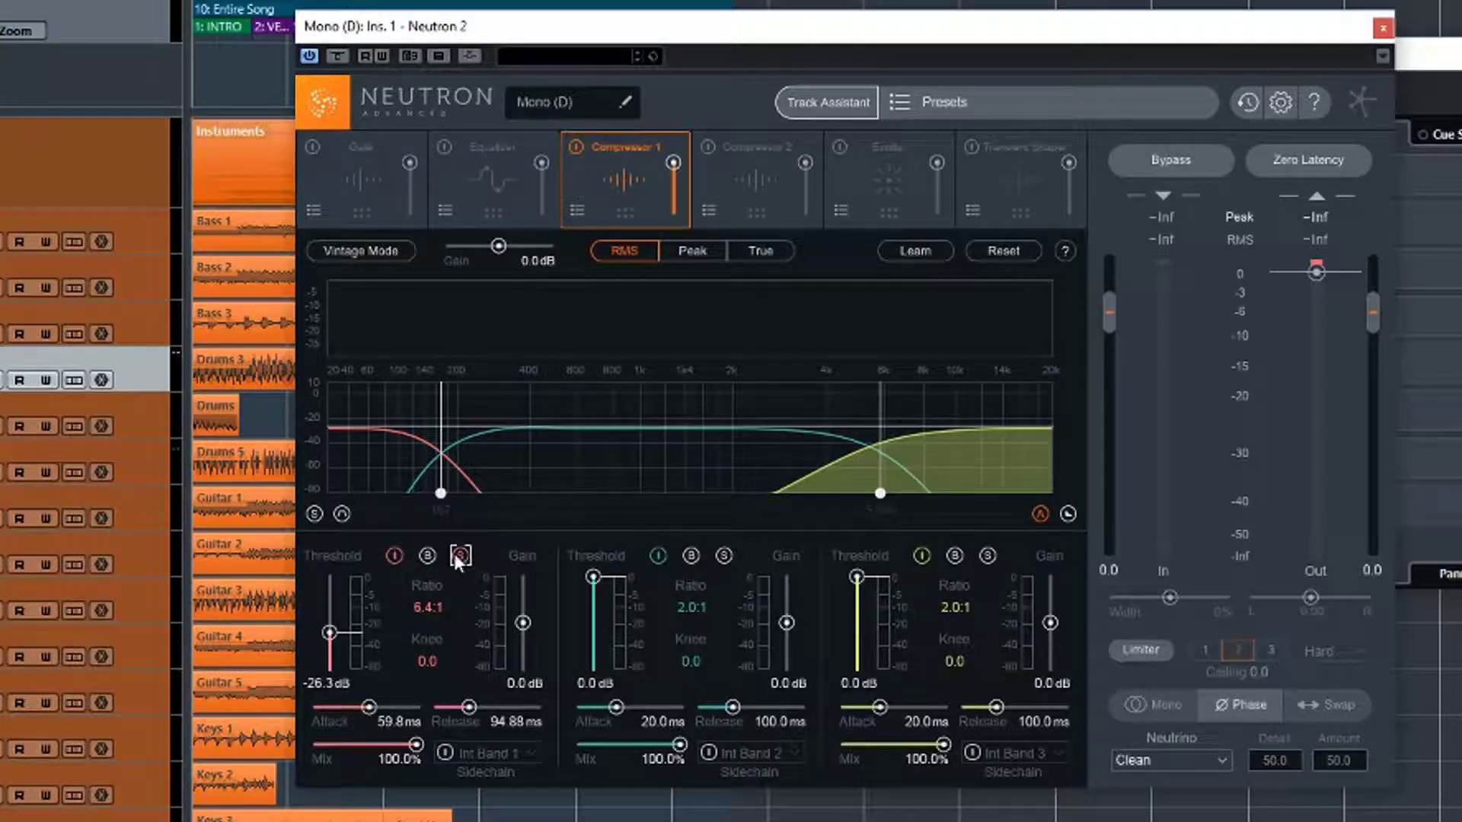
- Give band 1 a 3.0:1 ratio, -24.4 dB threshold, 97.7 ms attack, 35.37 ms release, then unsolo it
{"action": "key", "text": "space"}
{"action": "double_click", "coordinate": [428, 608]}
{"action": "type", "text": "3.1"}
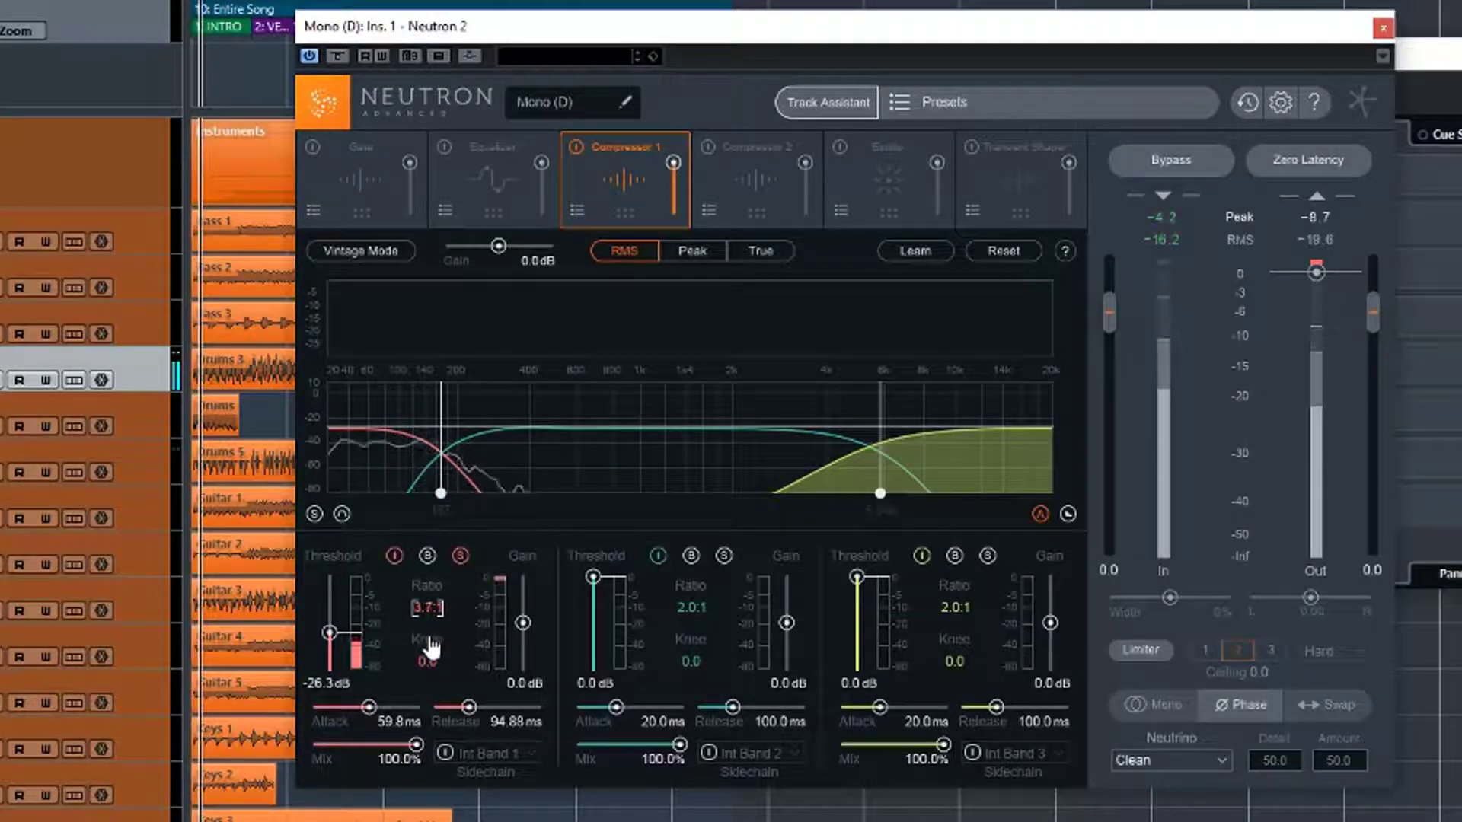
{"action": "key", "text": "BackSpace"}
{"action": "type", "text": "0"}
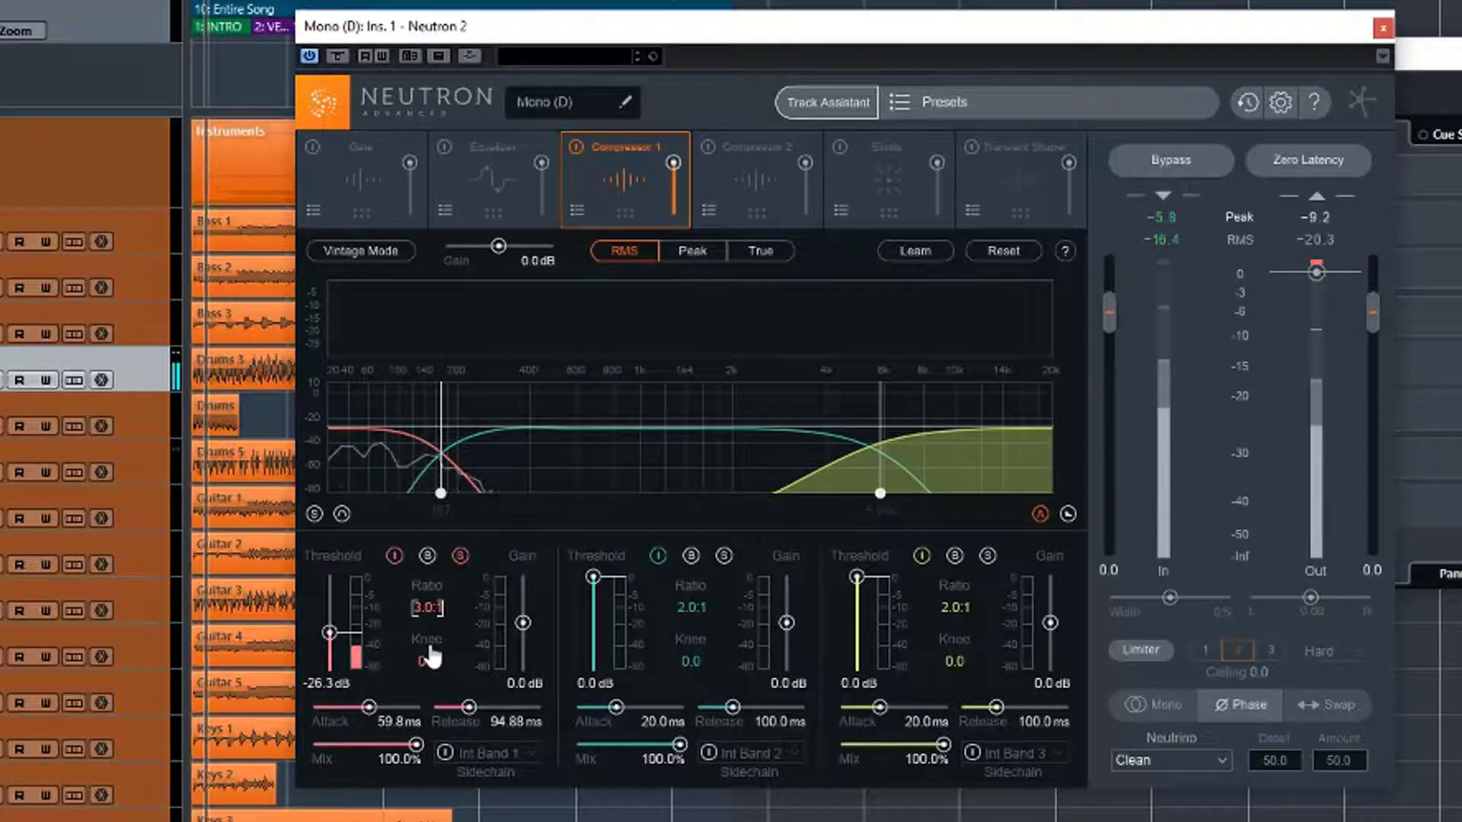
{"action": "left_click_drag", "start_coordinate": [328, 634], "coordinate": [328, 631]}
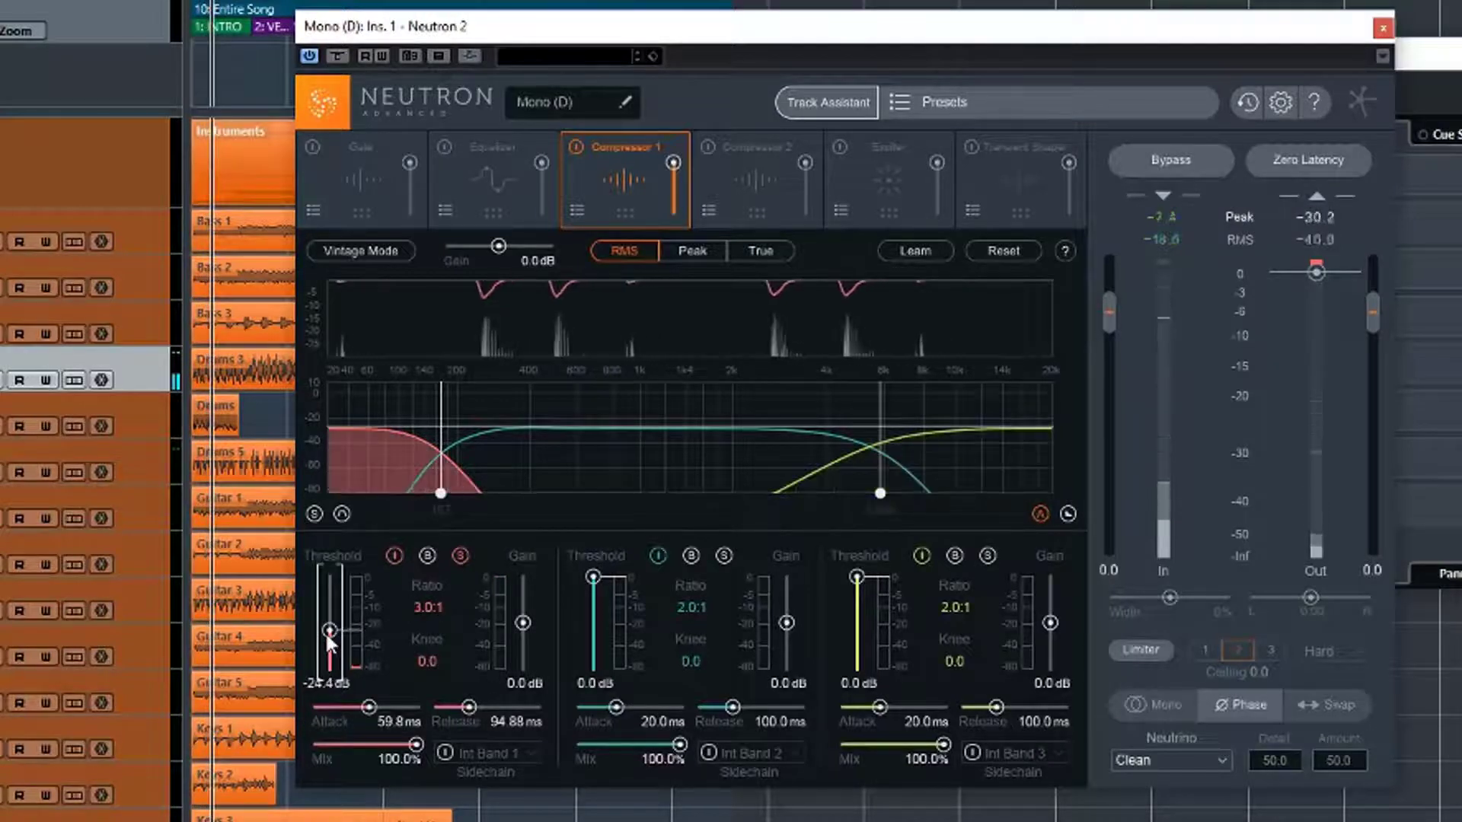
{"action": "mouse_move", "coordinate": [369, 707]}
{"action": "left_mouse_down"}
{"action": "mouse_move", "coordinate": [345, 709]}
{"action": "mouse_move", "coordinate": [377, 707]}
{"action": "left_mouse_up"}
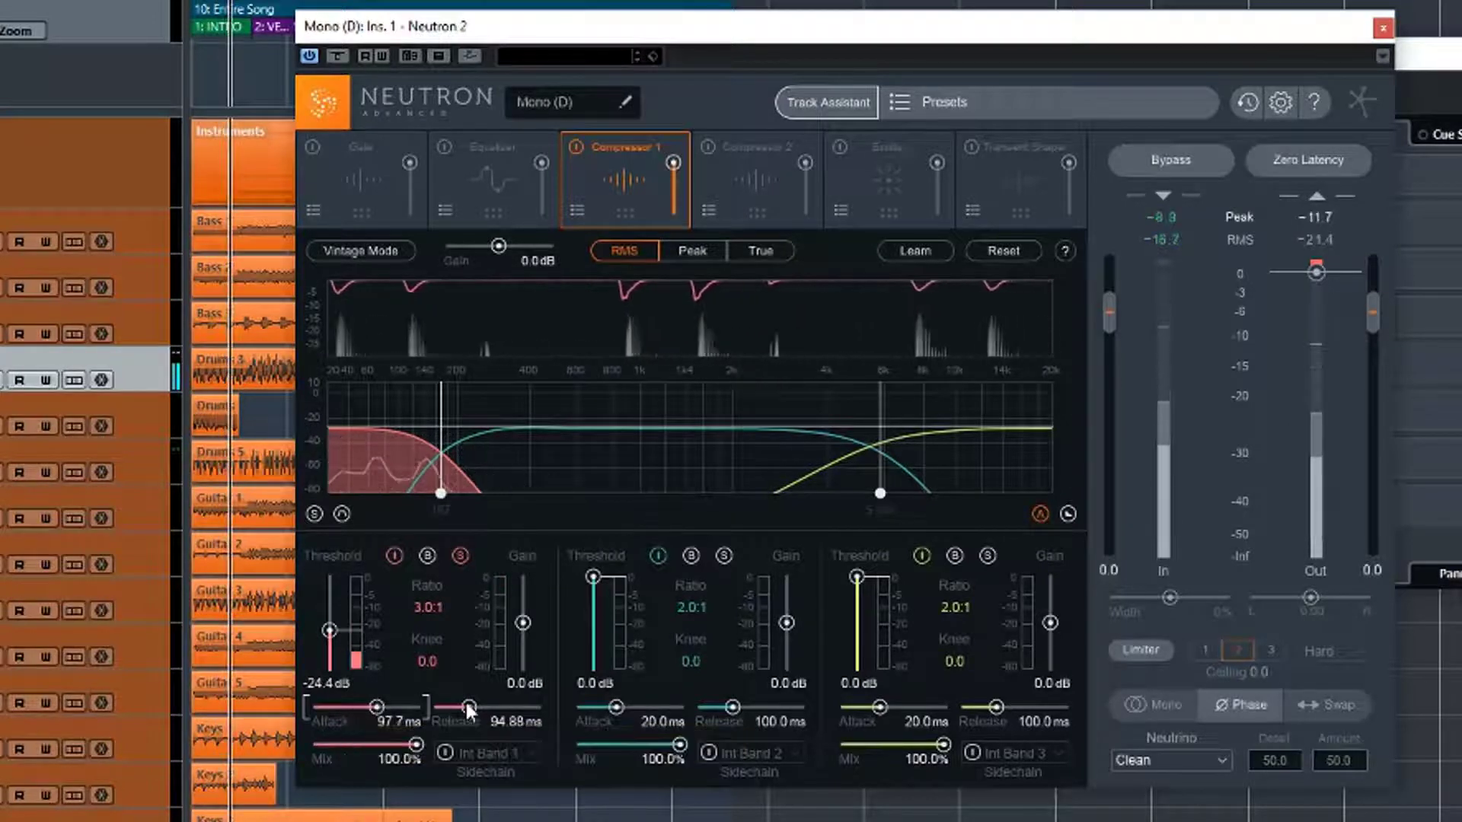
{"action": "left_click_drag", "start_coordinate": [468, 704], "coordinate": [460, 709]}
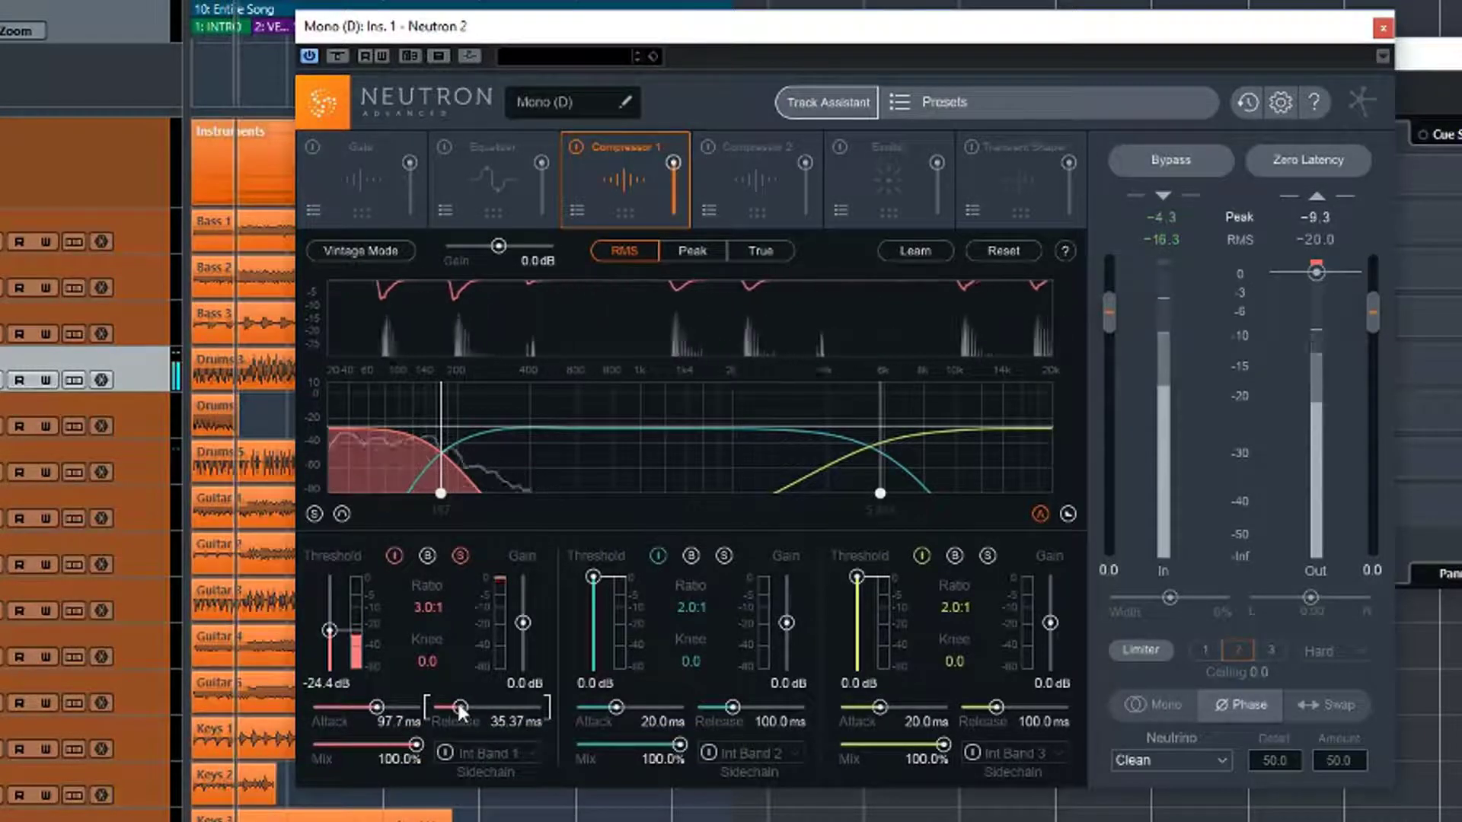
{"action": "left_click", "coordinate": [428, 554]}
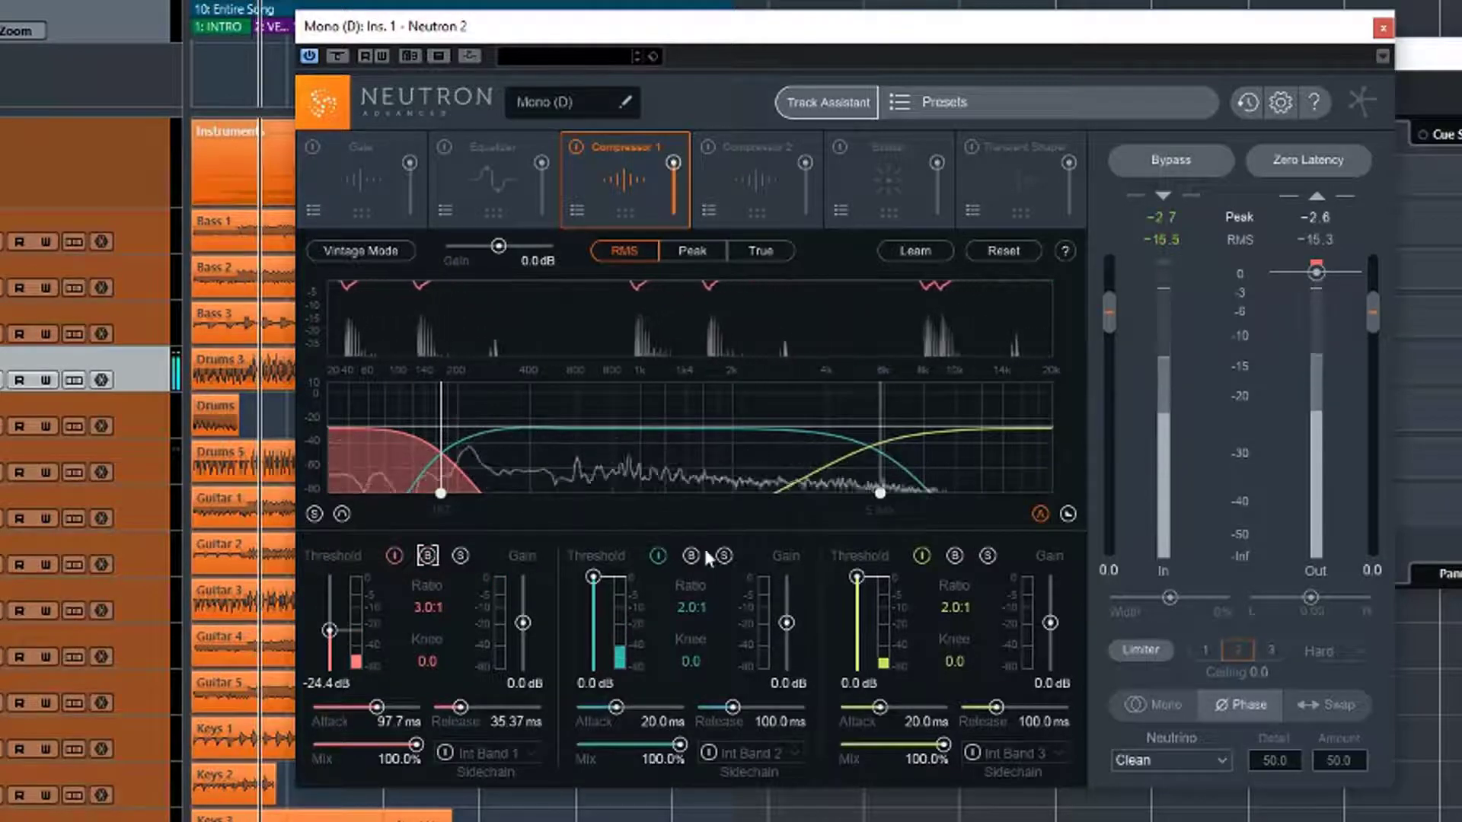
- Solo band 2, set -28.3 dB threshold, 63.8 ms attack, 40.58 ms release, then unsolo and compare bypass
{"action": "left_click", "coordinate": [724, 556]}
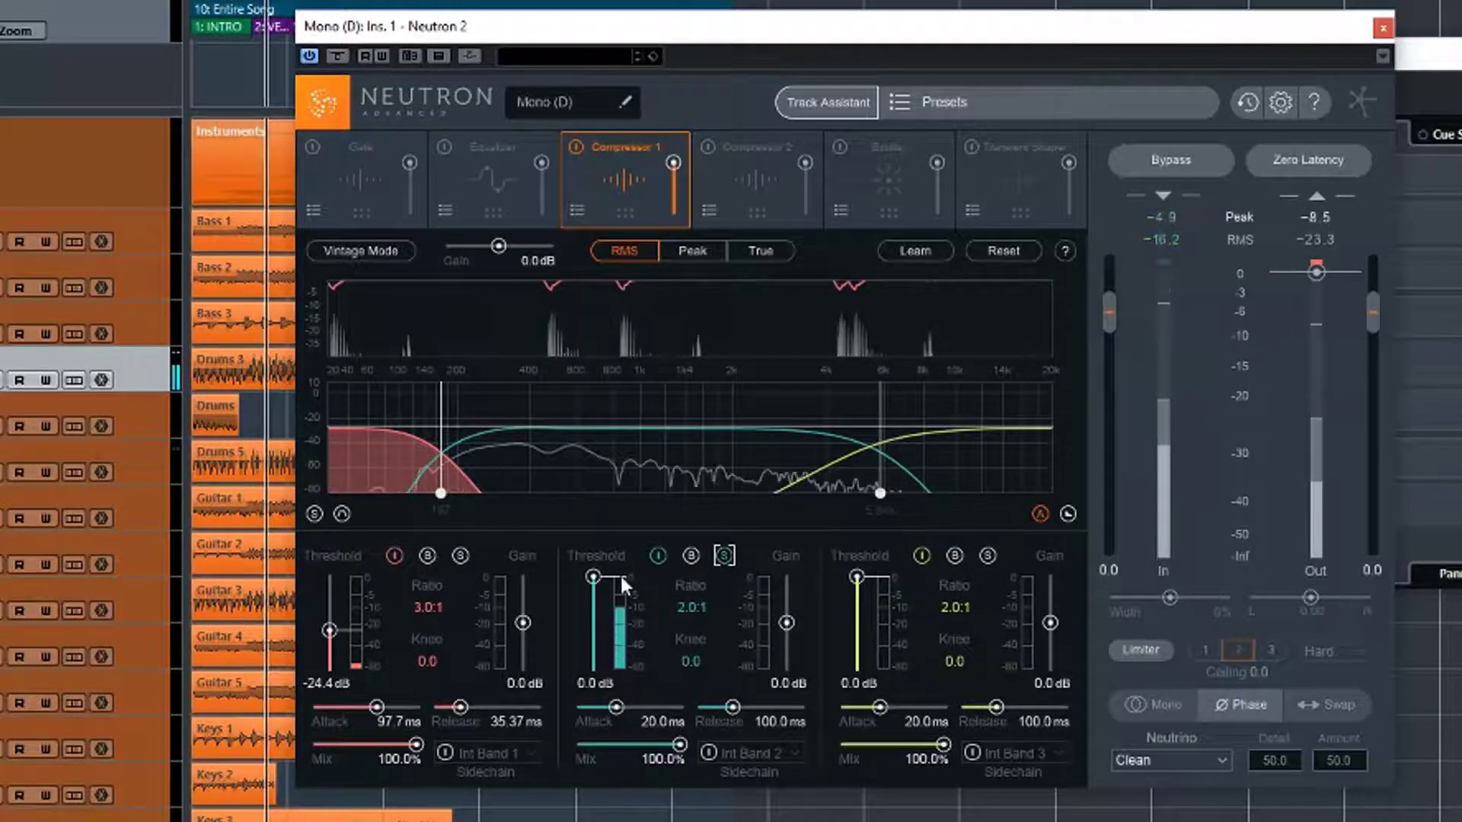
{"action": "left_click_drag", "start_coordinate": [596, 577], "coordinate": [606, 638]}
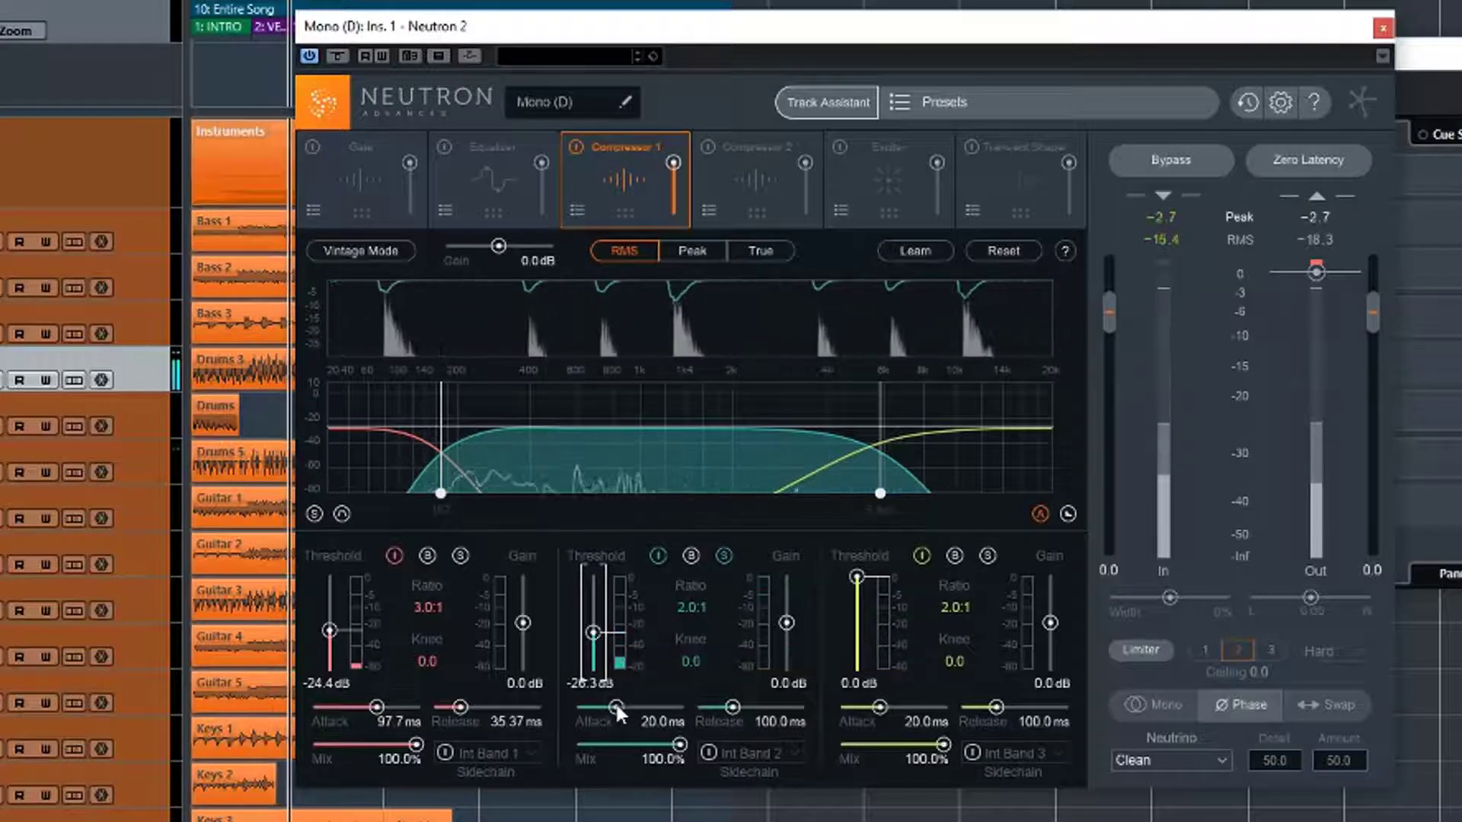
{"action": "mouse_move", "coordinate": [615, 706]}
{"action": "left_mouse_down"}
{"action": "mouse_move", "coordinate": [568, 714]}
{"action": "mouse_move", "coordinate": [633, 708]}
{"action": "left_mouse_up"}
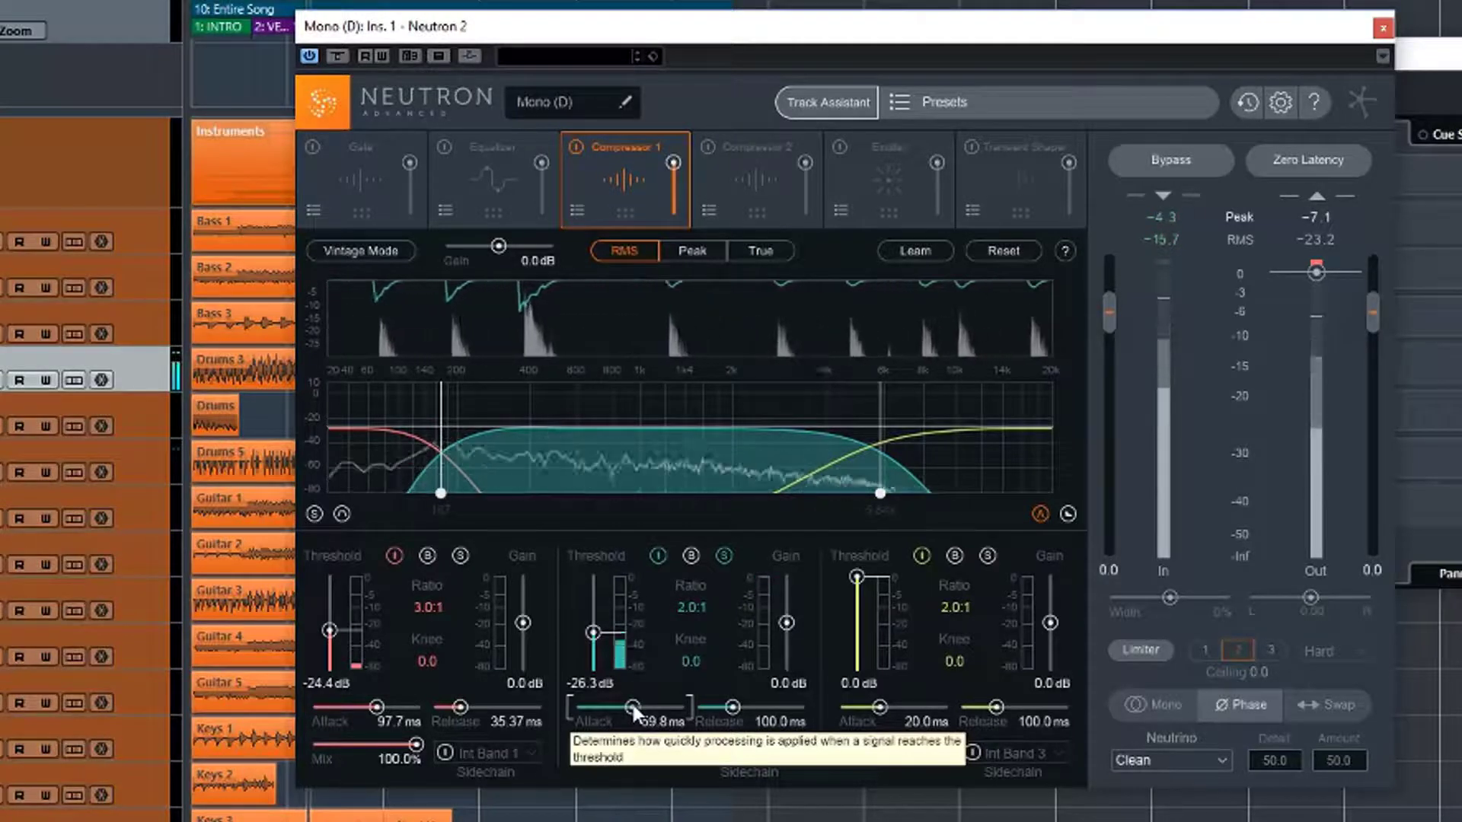
{"action": "left_click_drag", "start_coordinate": [633, 708], "coordinate": [634, 708]}
{"action": "mouse_move", "coordinate": [733, 707]}
{"action": "left_mouse_down"}
{"action": "mouse_move", "coordinate": [687, 706]}
{"action": "mouse_move", "coordinate": [861, 696]}
{"action": "mouse_move", "coordinate": [725, 710]}
{"action": "left_mouse_up"}
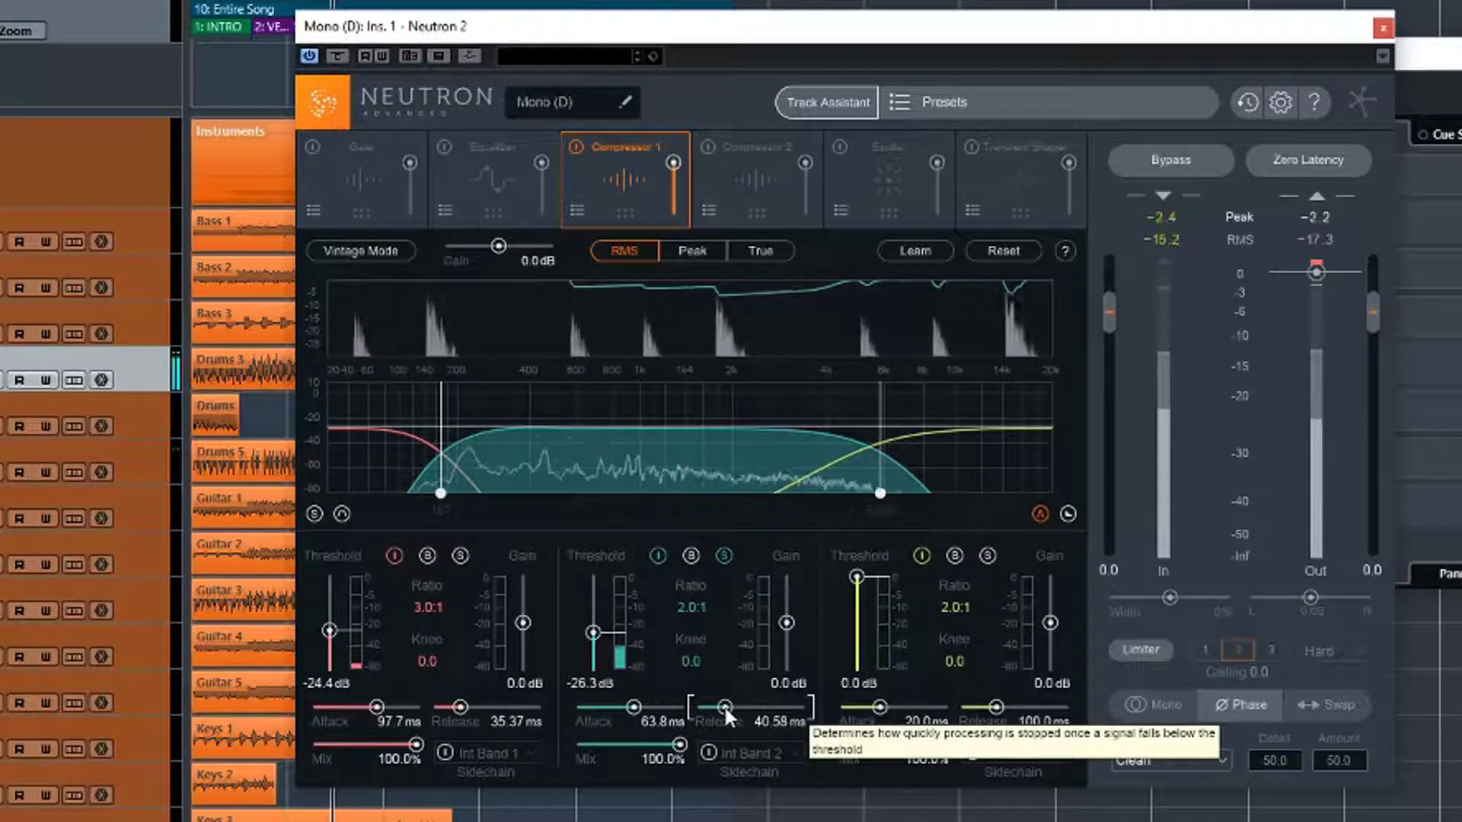
{"action": "left_click_drag", "start_coordinate": [592, 633], "coordinate": [592, 635]}
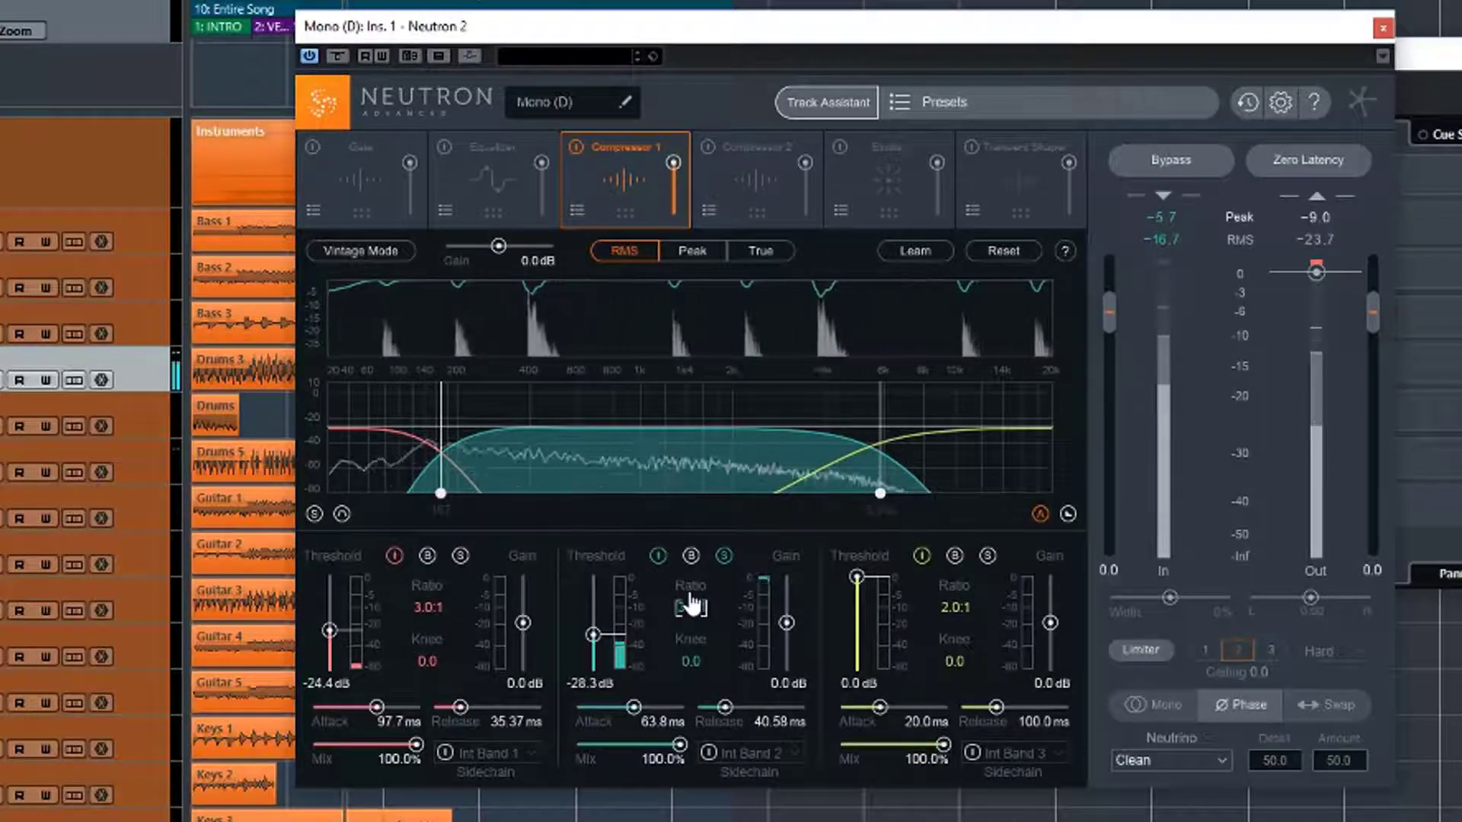
{"action": "left_click", "coordinate": [724, 552]}
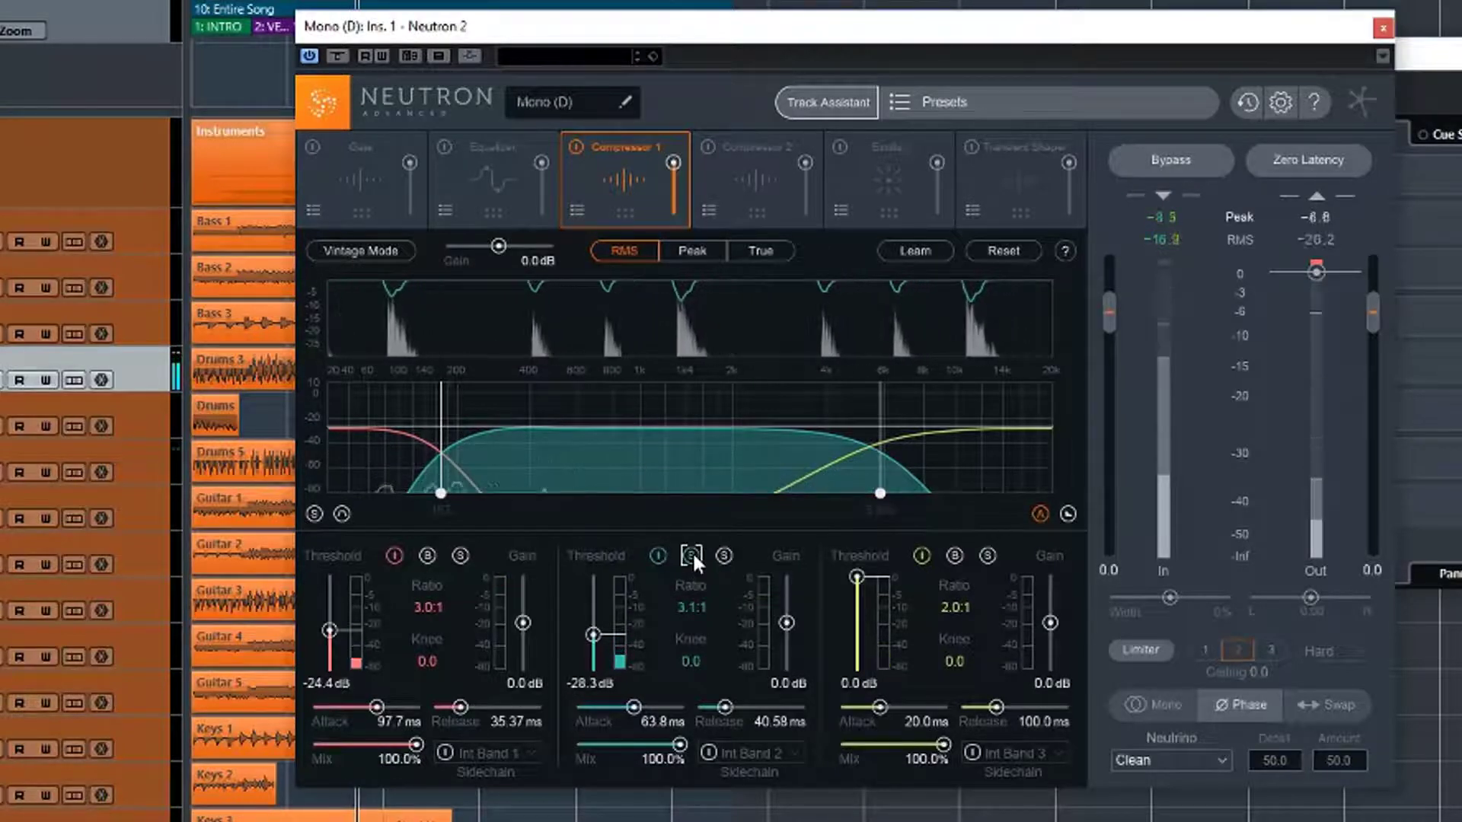
{"action": "left_click", "coordinate": [692, 555]}
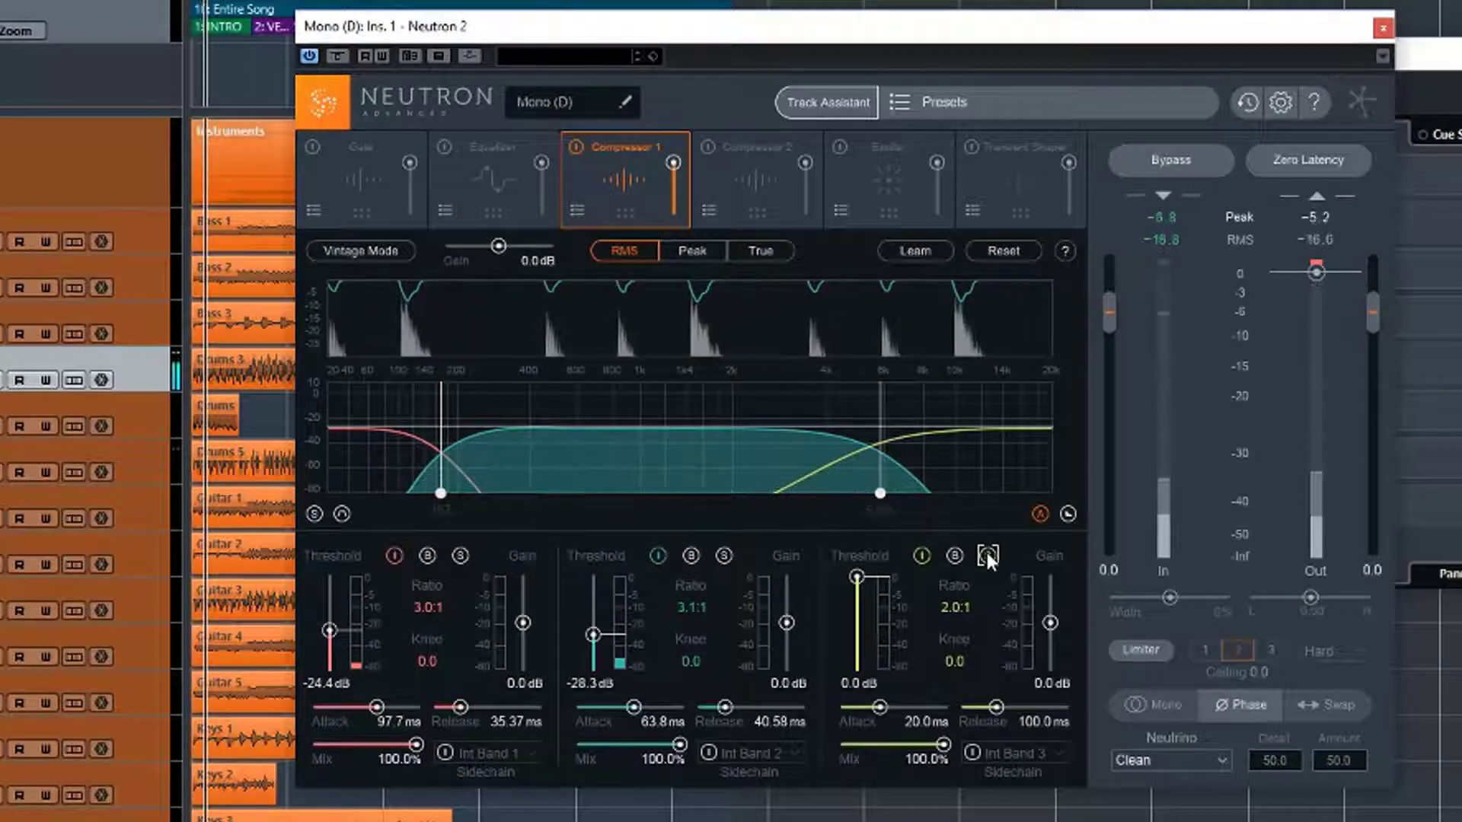
- Set band 3 to -37.6 dB threshold, 4.0:1 ratio, 81.8 ms attack, 40.58 ms release, then compare solo and bypass
{"action": "left_click_drag", "start_coordinate": [857, 577], "coordinate": [858, 648]}
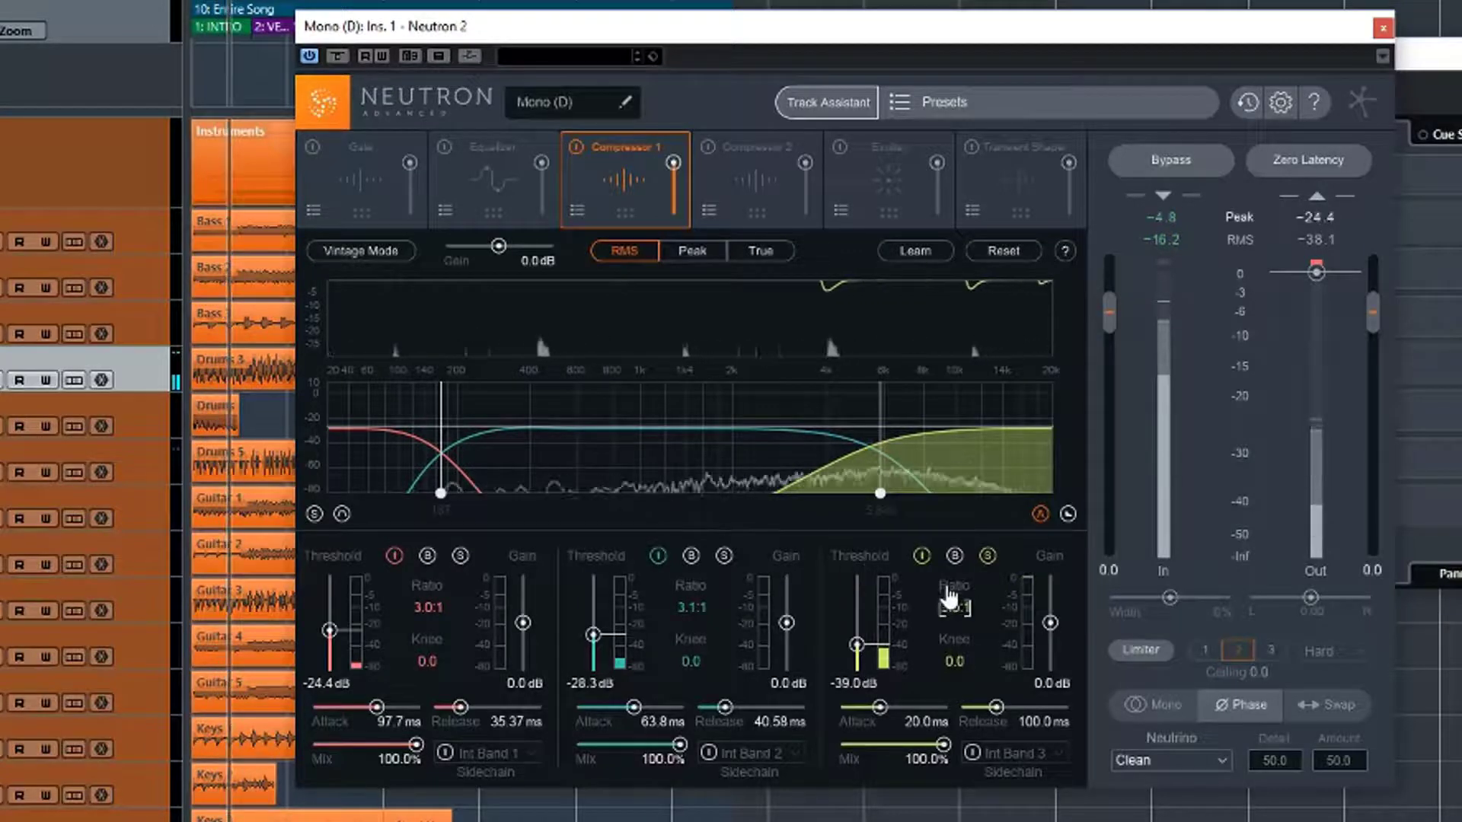
{"action": "left_click_drag", "start_coordinate": [948, 595], "coordinate": [938, 577]}
{"action": "left_click_drag", "start_coordinate": [854, 646], "coordinate": [856, 644]}
{"action": "left_click_drag", "start_coordinate": [880, 707], "coordinate": [902, 708]}
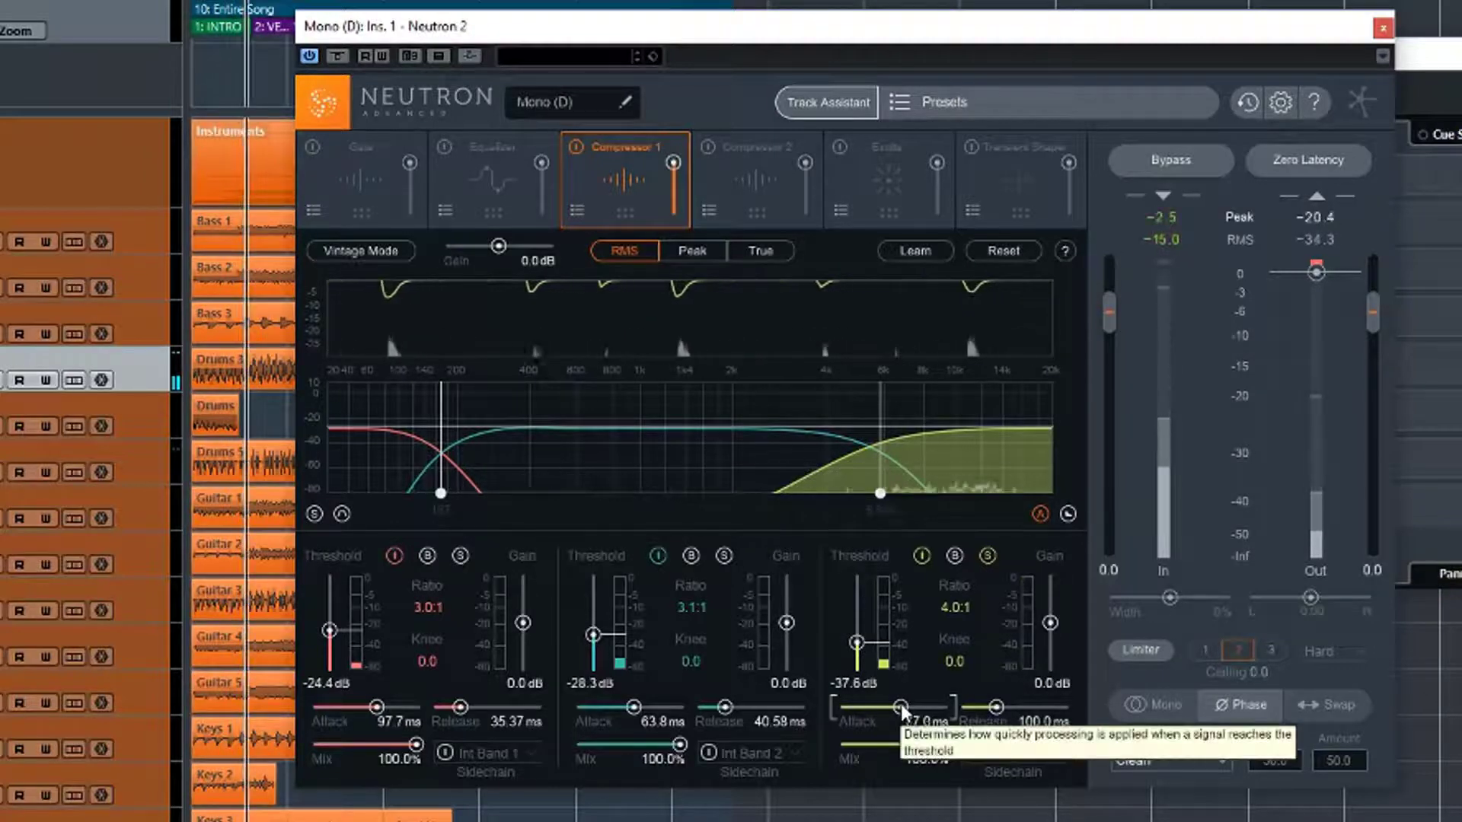
{"action": "left_click_drag", "start_coordinate": [996, 707], "coordinate": [990, 706]}
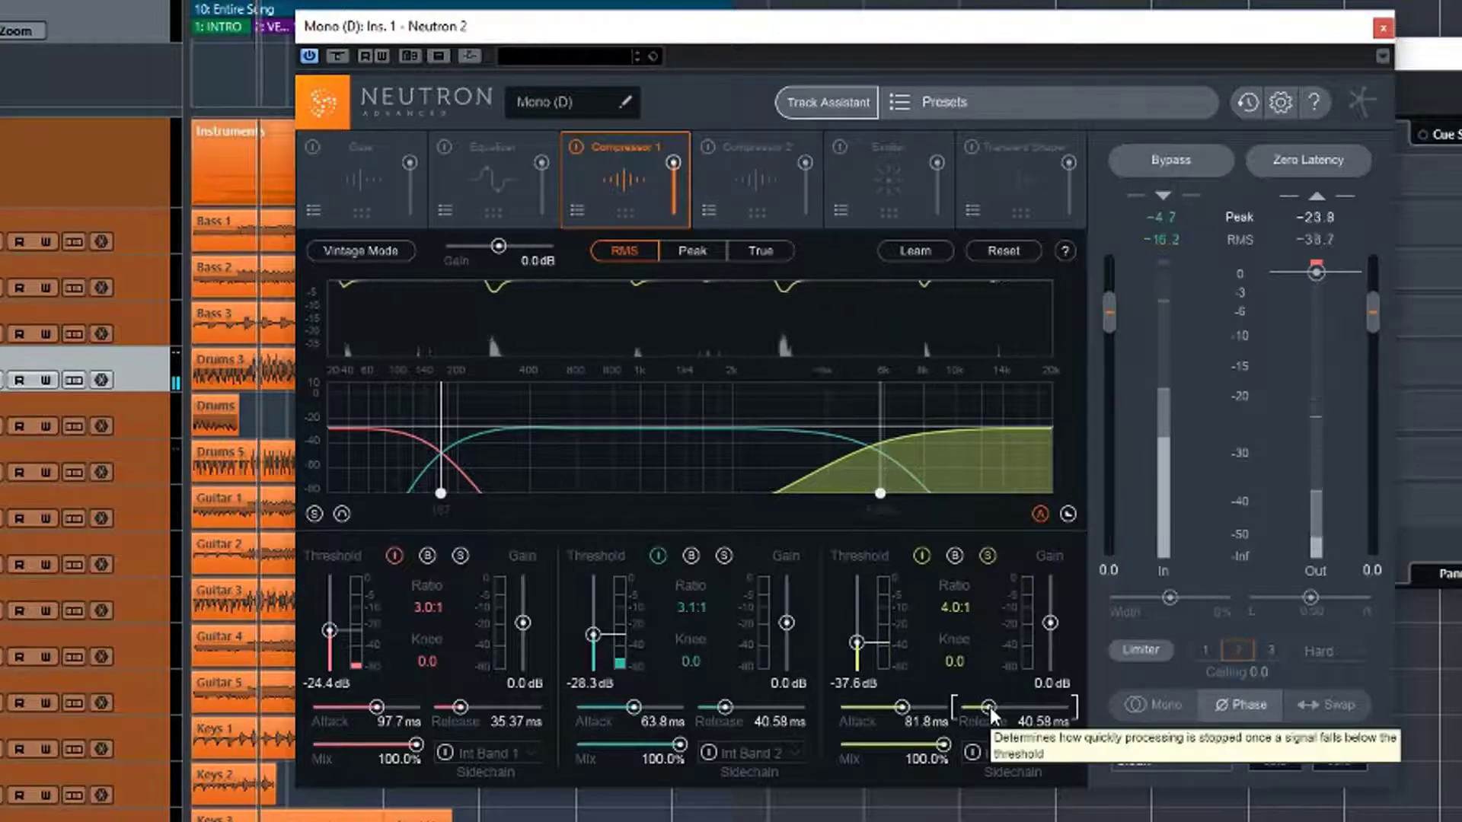
{"action": "left_click", "coordinate": [988, 555]}
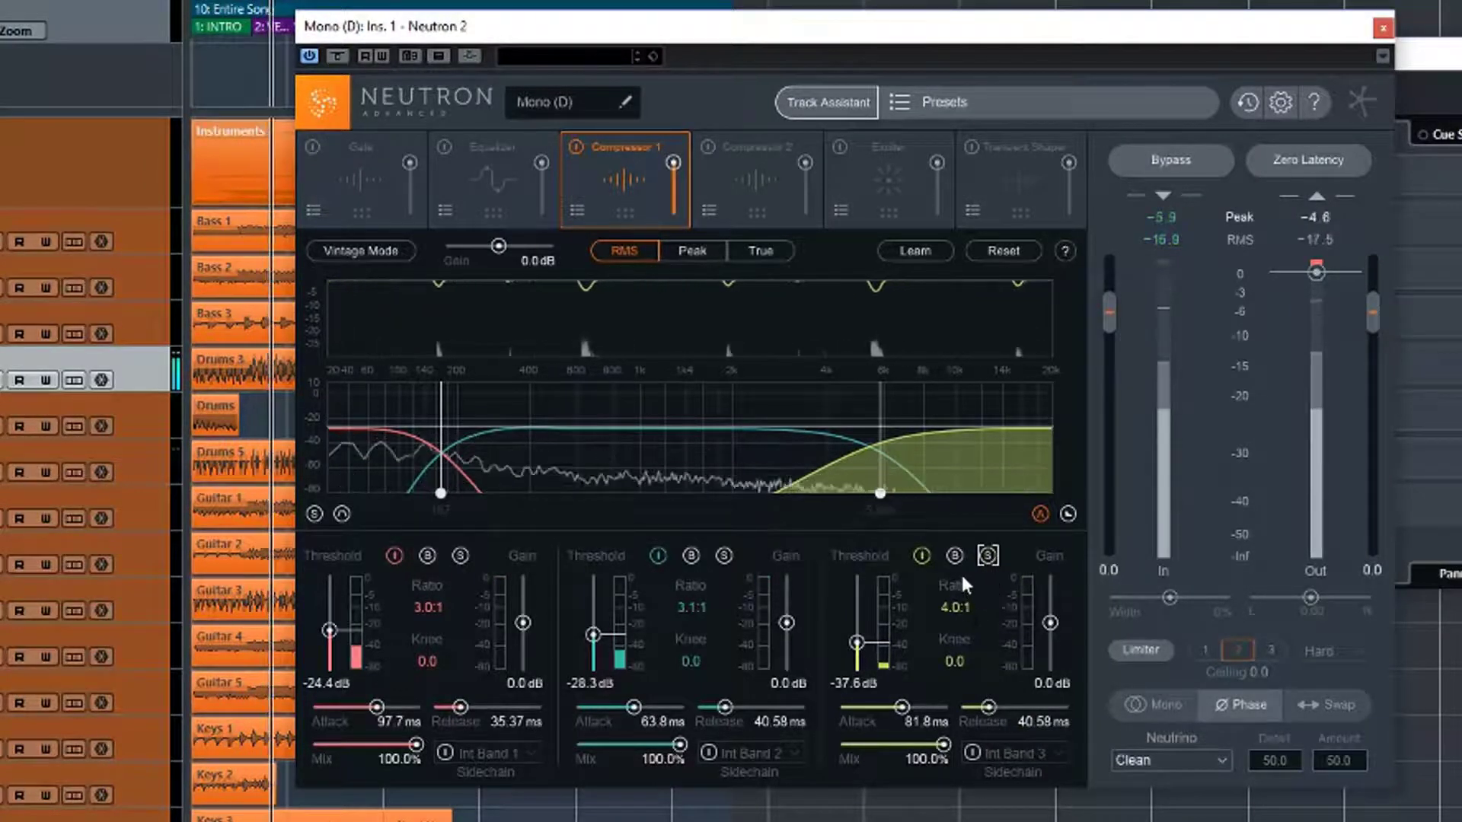
{"action": "left_click", "coordinate": [955, 556]}
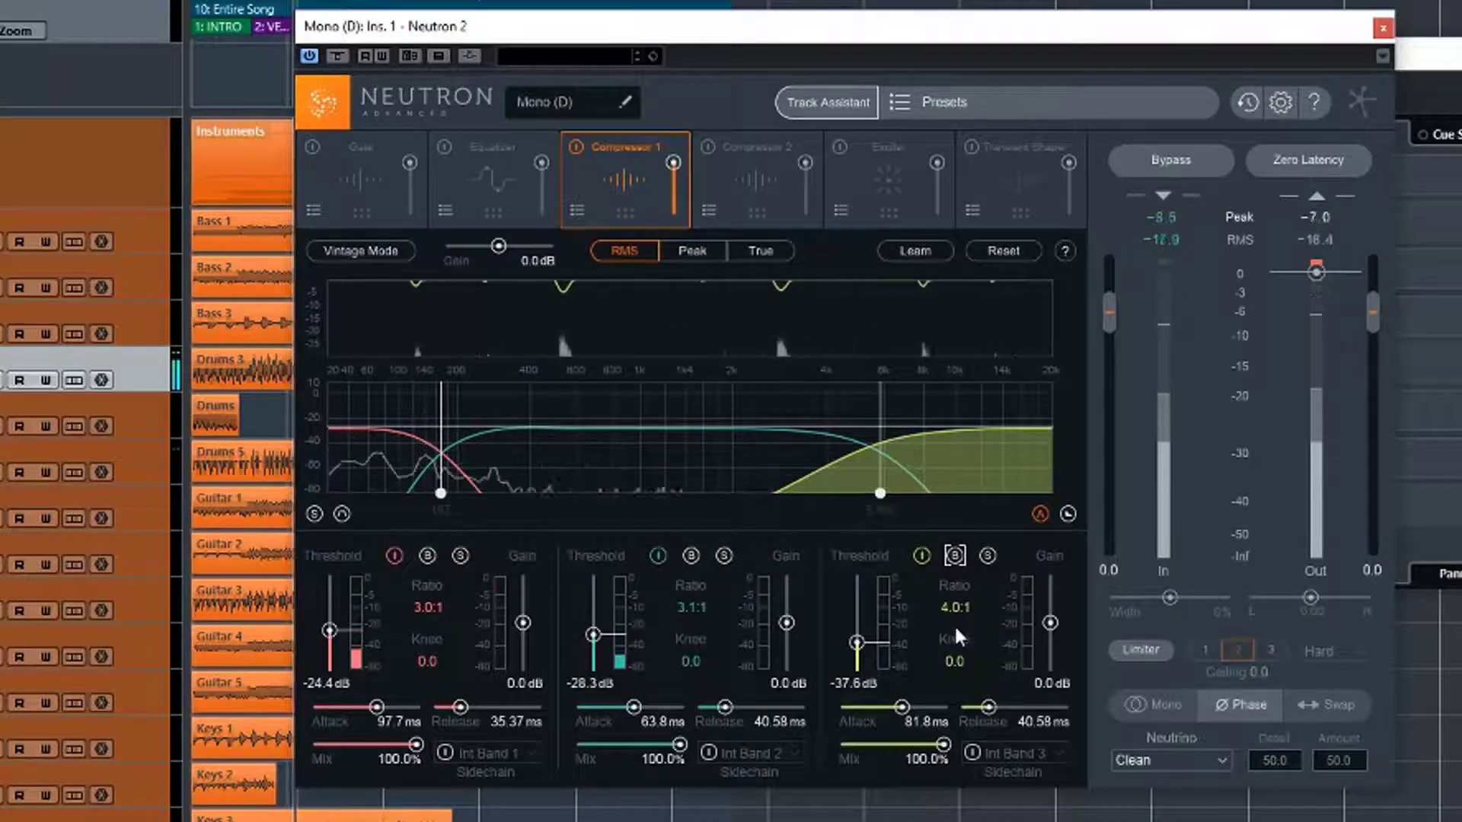
{"action": "left_click", "coordinate": [430, 554]}
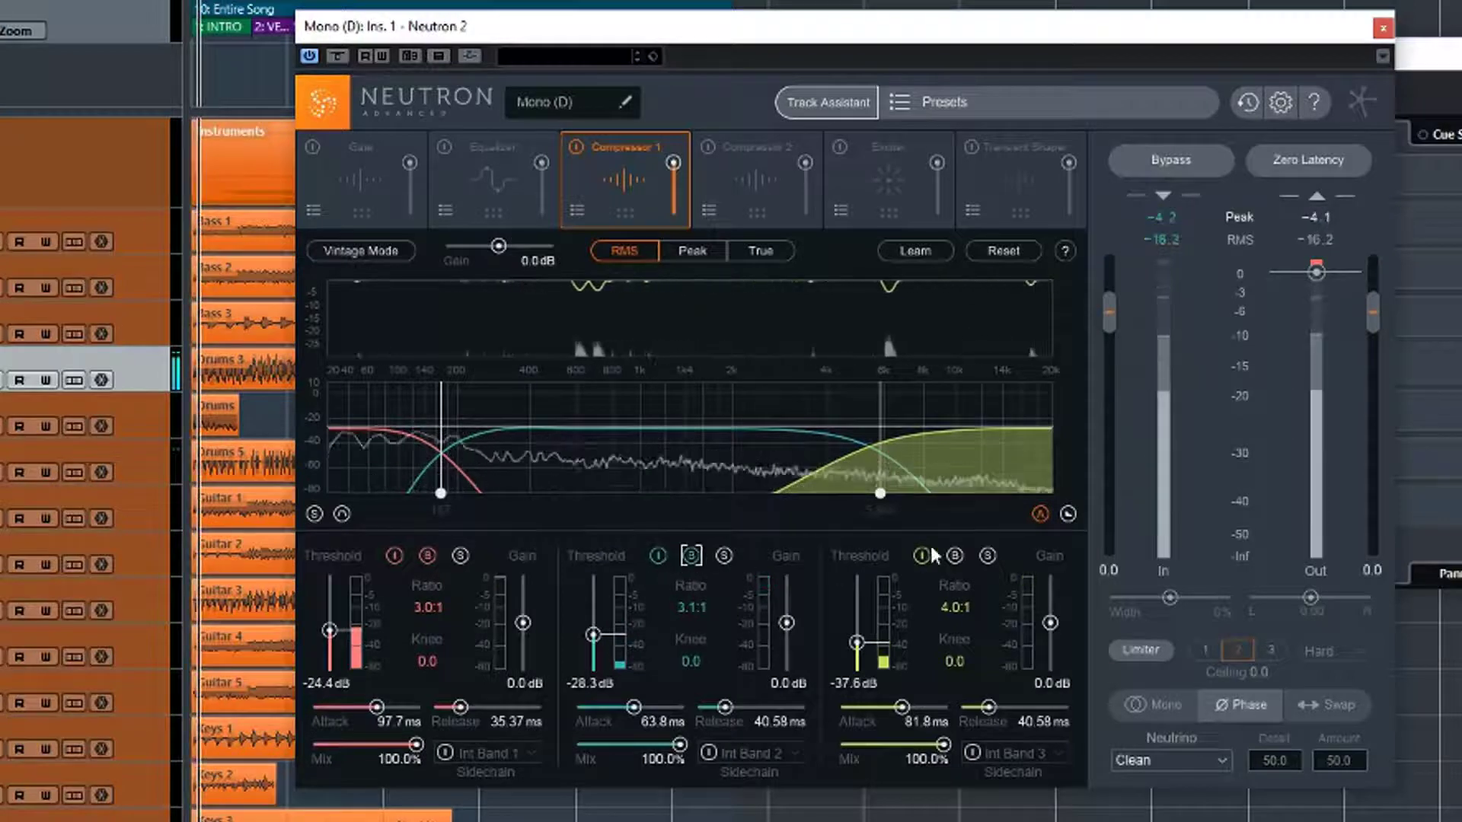
{"action": "left_click", "coordinate": [956, 554]}
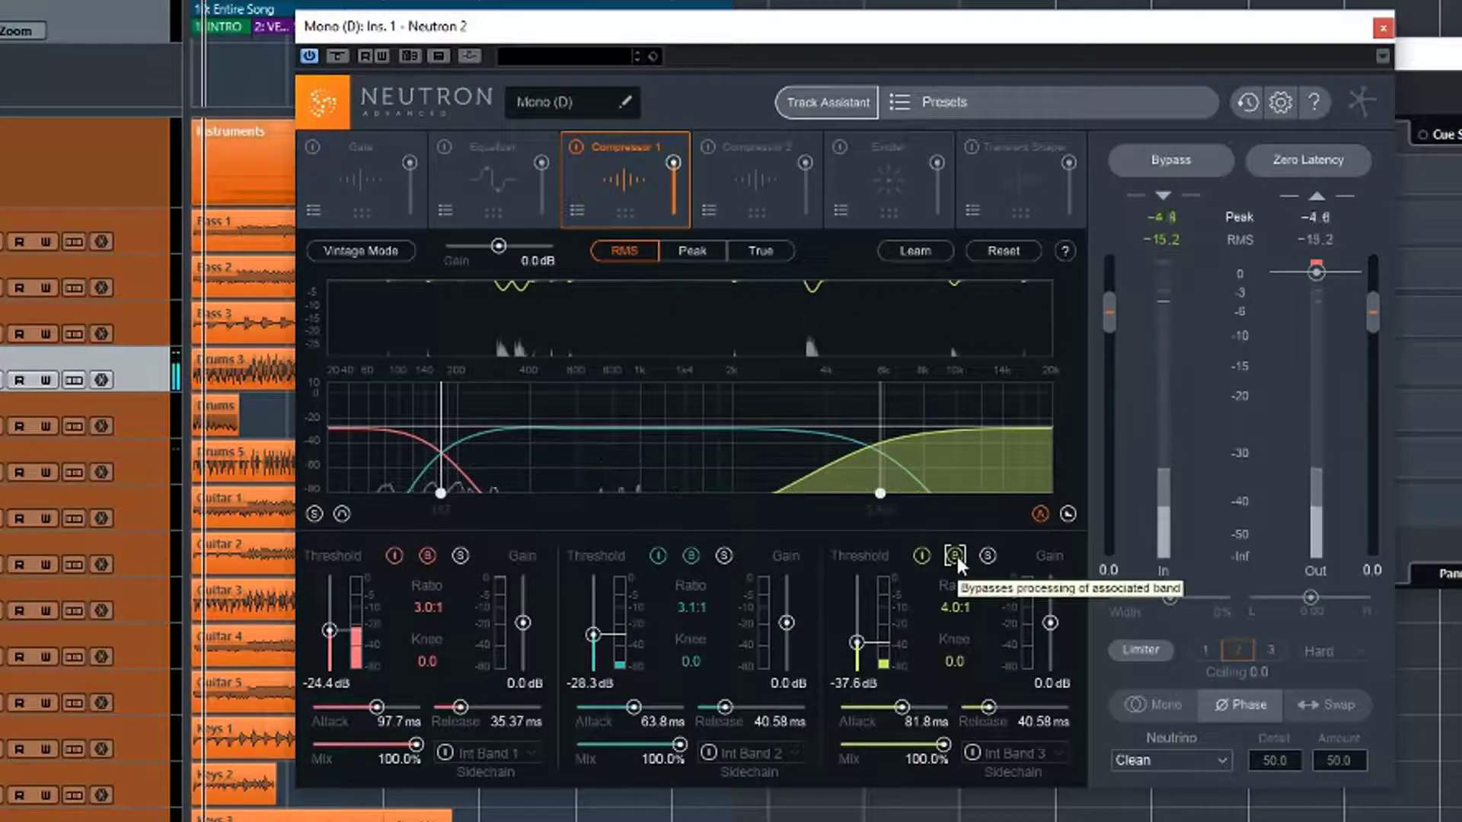
{"action": "left_click", "coordinate": [426, 556]}
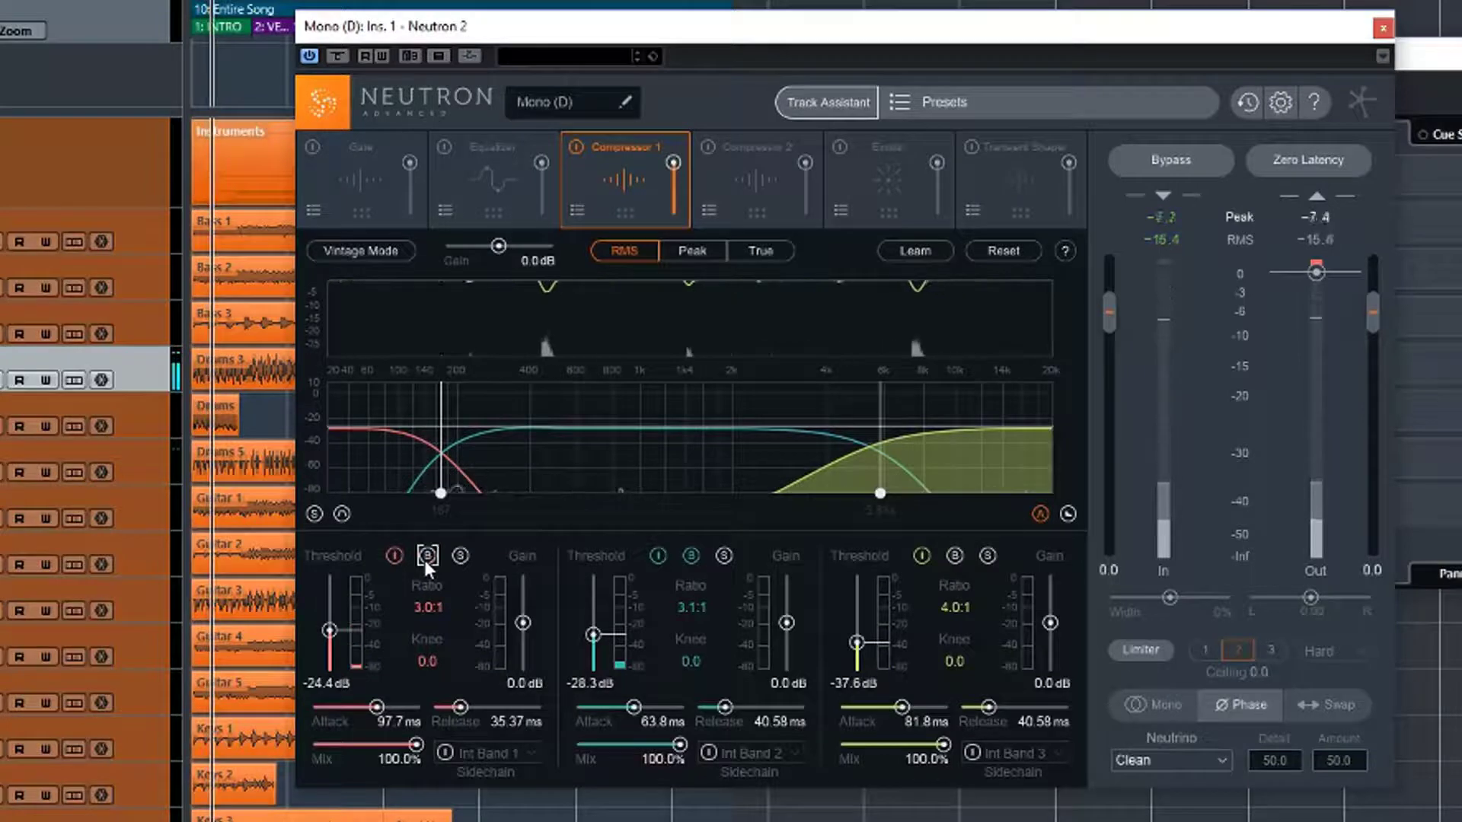
{"action": "left_click", "coordinate": [691, 555]}
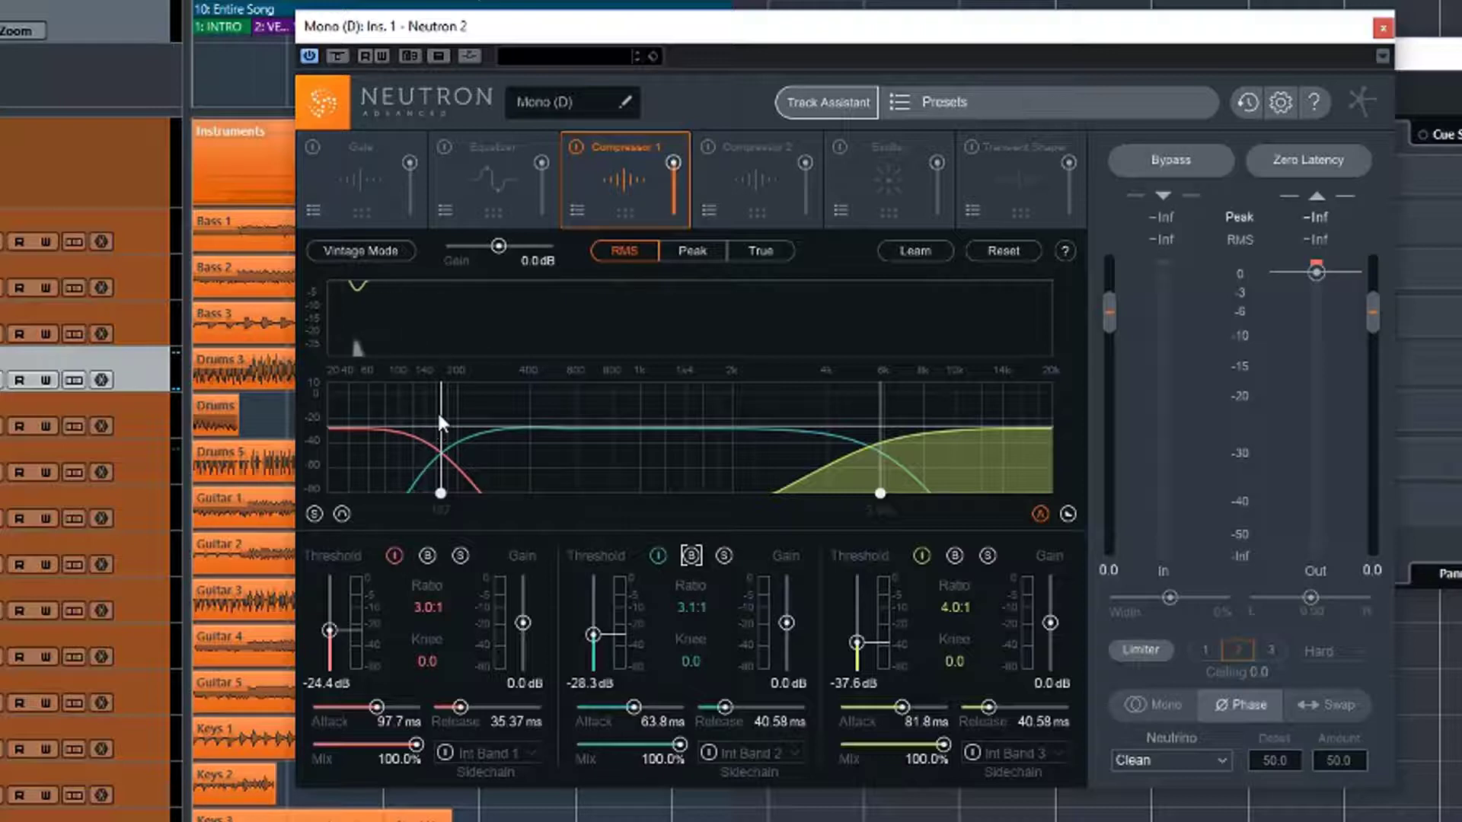
- Lower the mid/high crossover to about 4 kHz, leaving the low crossover in place
{"action": "mouse_move", "coordinate": [439, 417]}
{"action": "left_mouse_down"}
{"action": "mouse_move", "coordinate": [470, 419]}
{"action": "mouse_move", "coordinate": [444, 424]}
{"action": "left_mouse_up"}
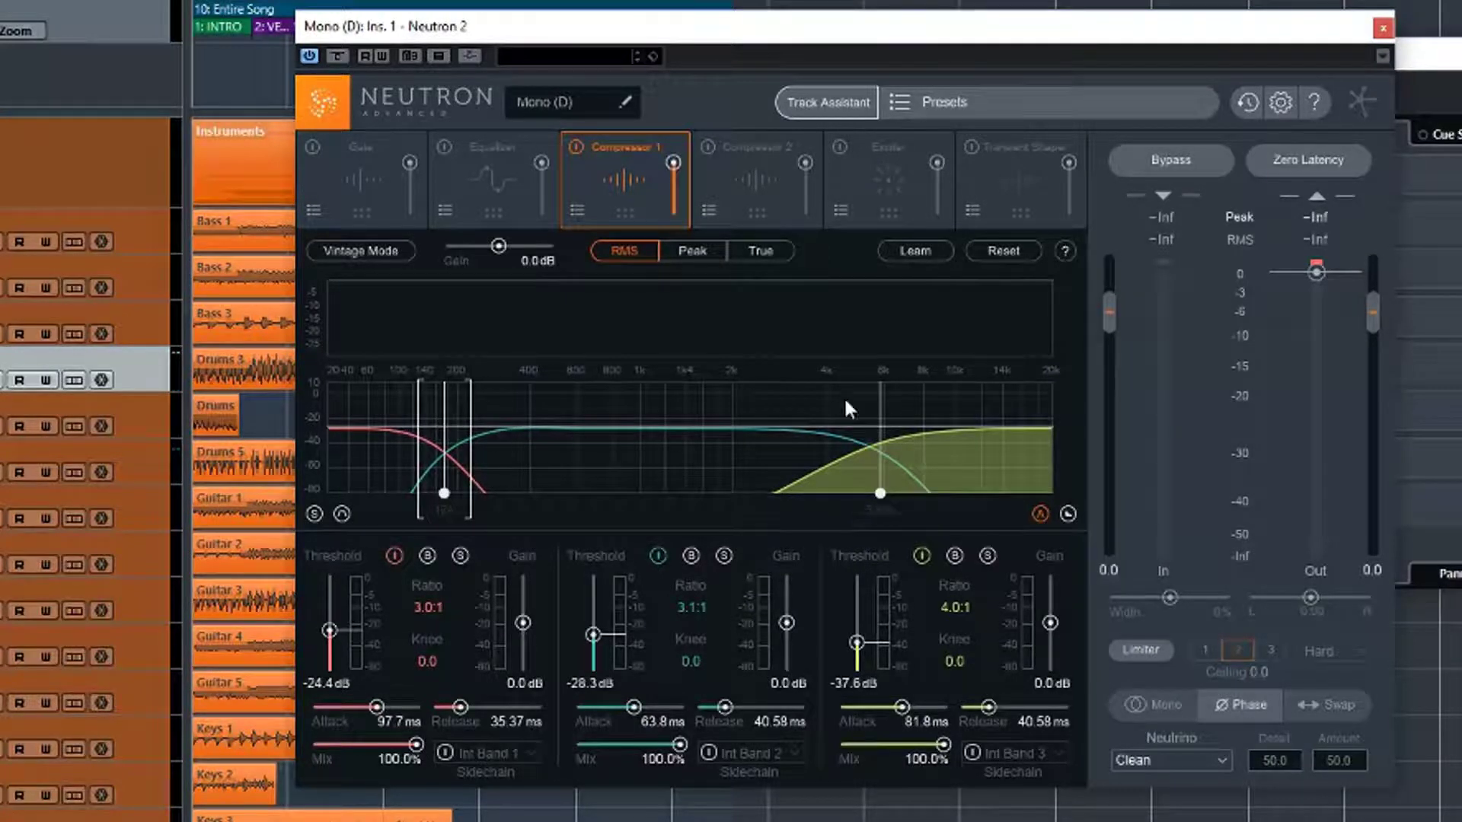
{"action": "left_click_drag", "start_coordinate": [877, 414], "coordinate": [836, 425]}
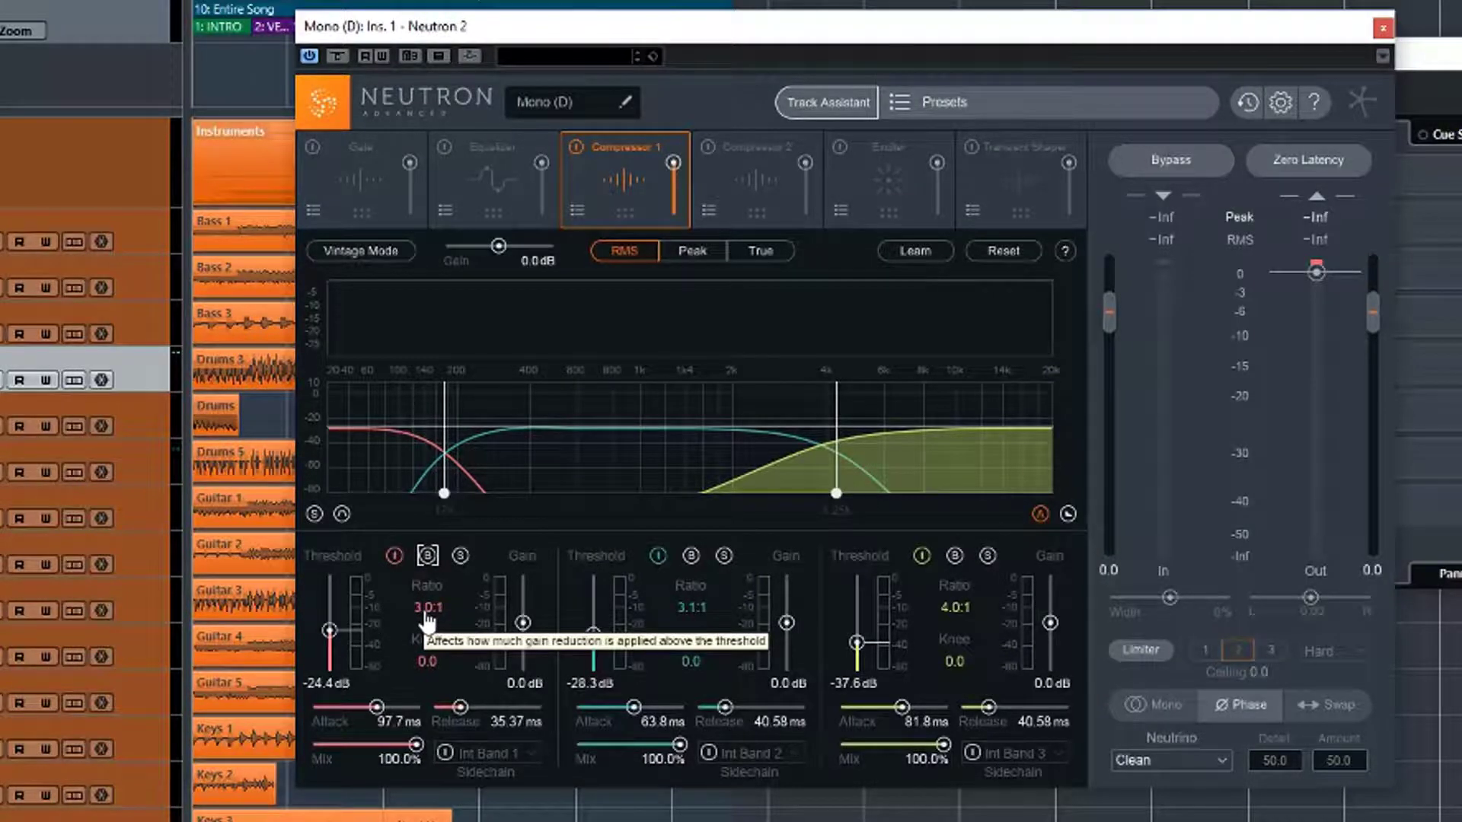
{"action": "left_click_drag", "start_coordinate": [424, 610], "coordinate": [430, 621]}
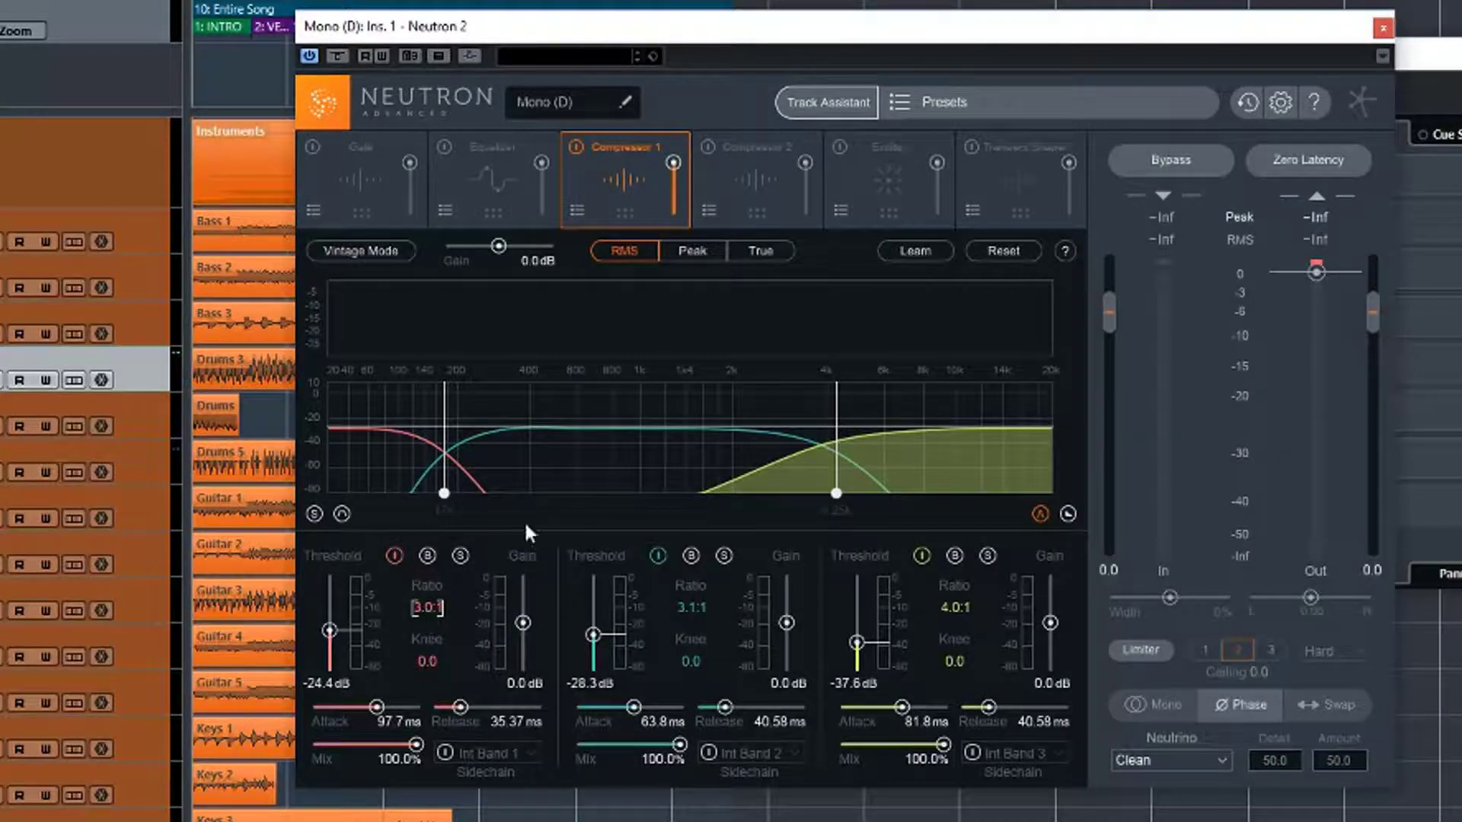
- Switch off the middle and high bands and play the drums to hear the low band alone
{"action": "left_click", "coordinate": [922, 556]}
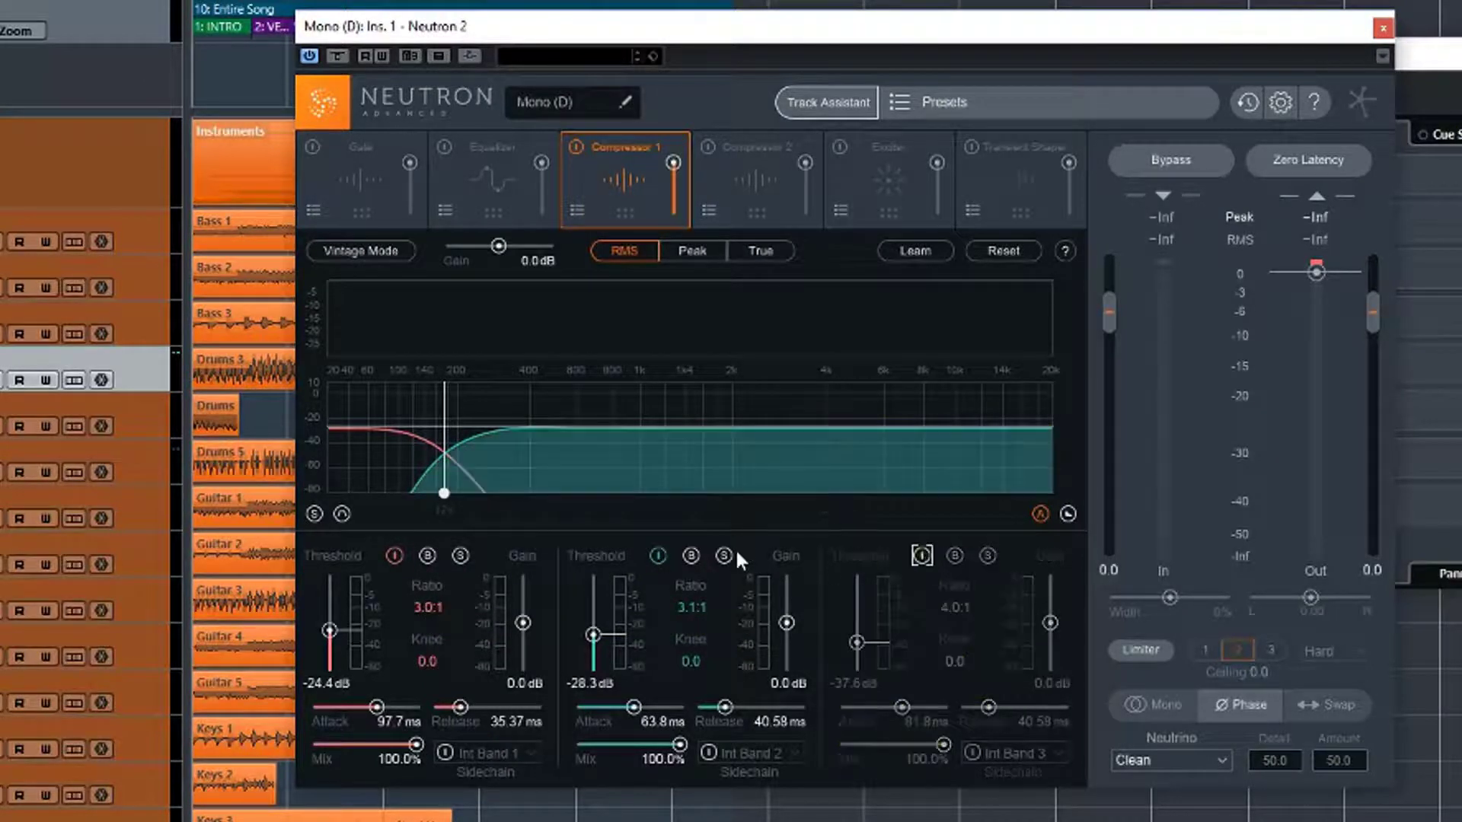
{"action": "left_click", "coordinate": [658, 557]}
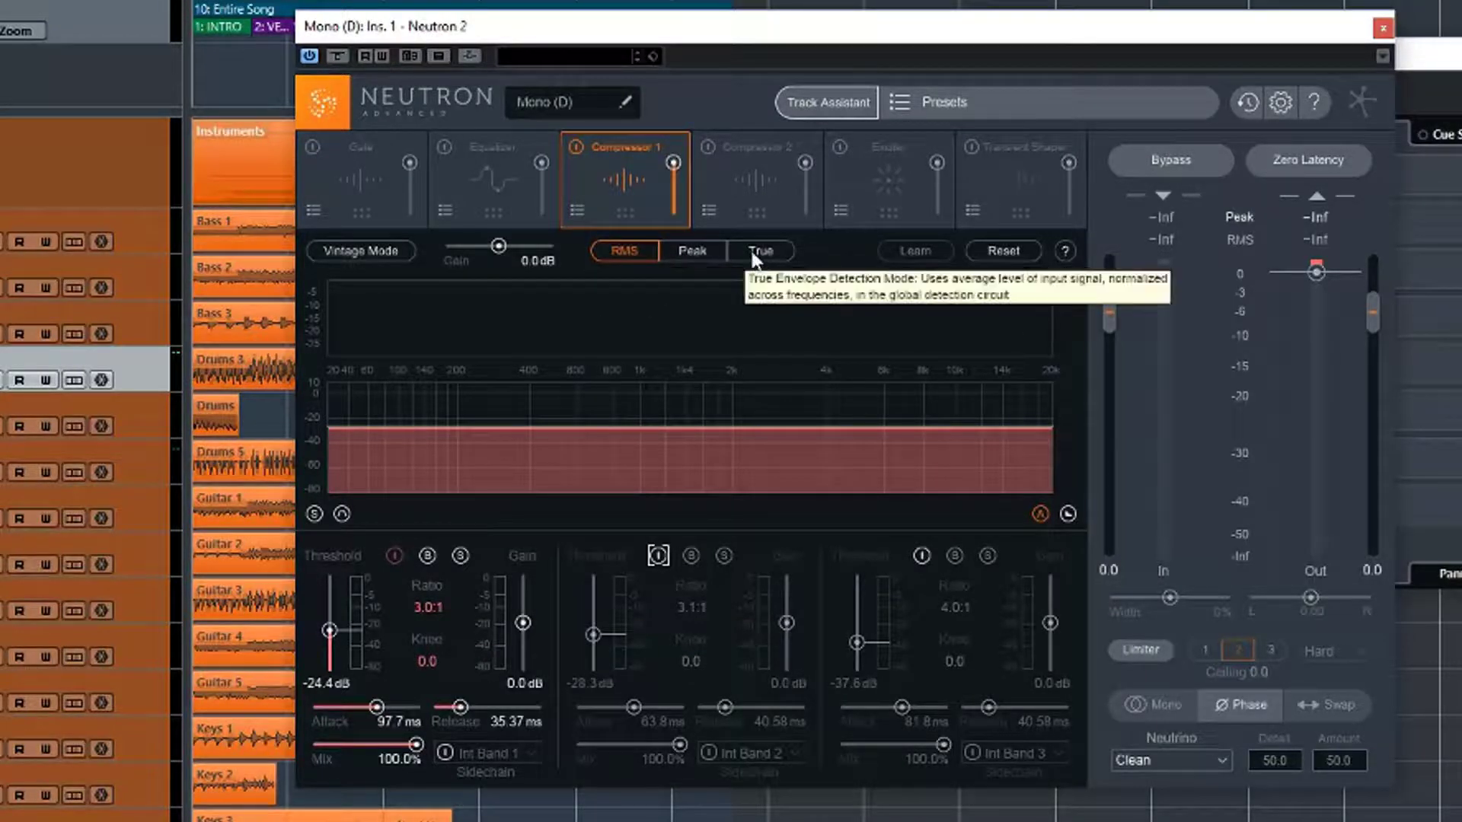
{"action": "key", "text": "space"}
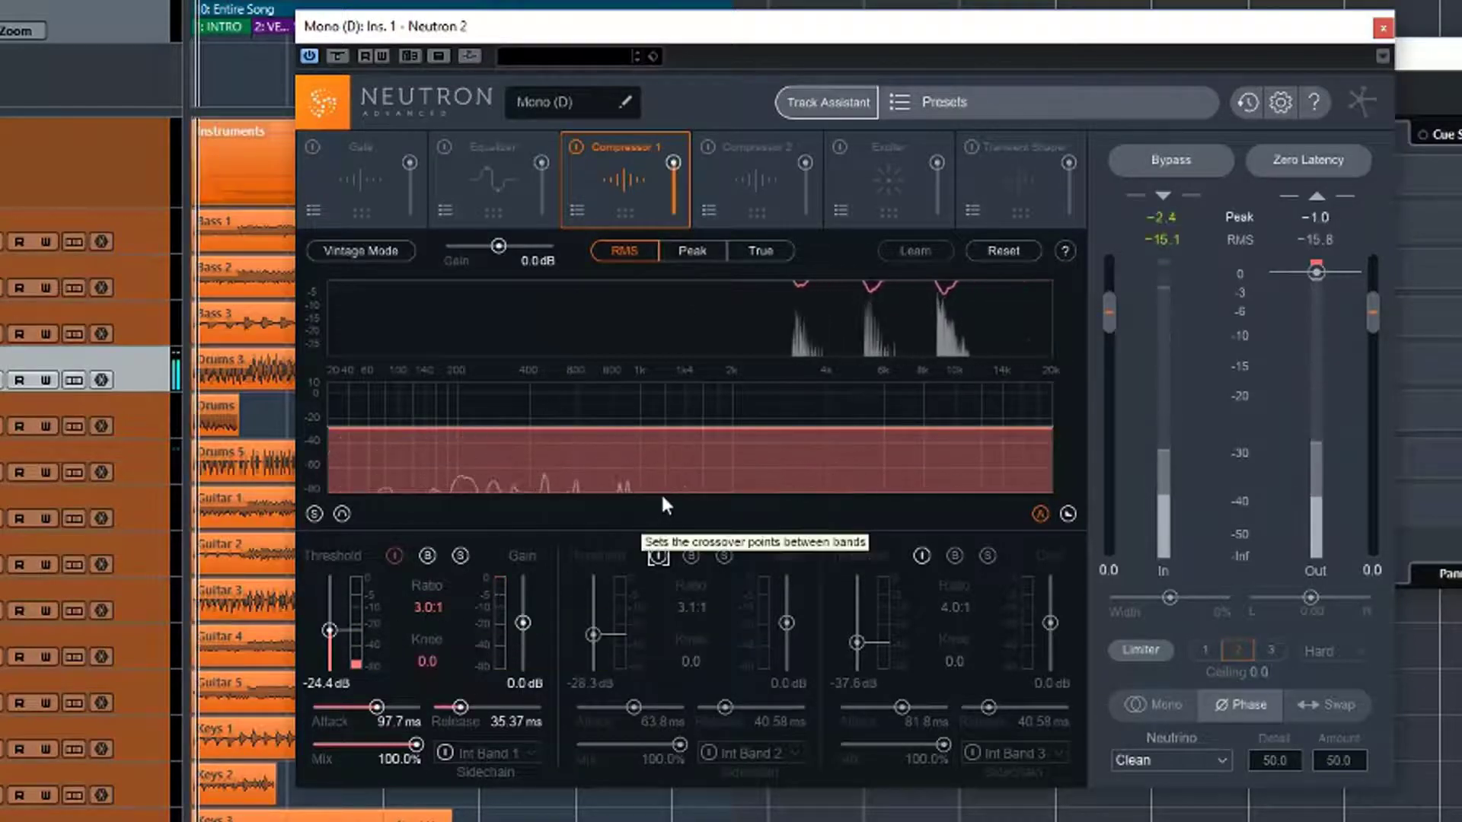
- Try Peak and True Envelope level detection, then settle on RMS
{"action": "left_click", "coordinate": [692, 249]}
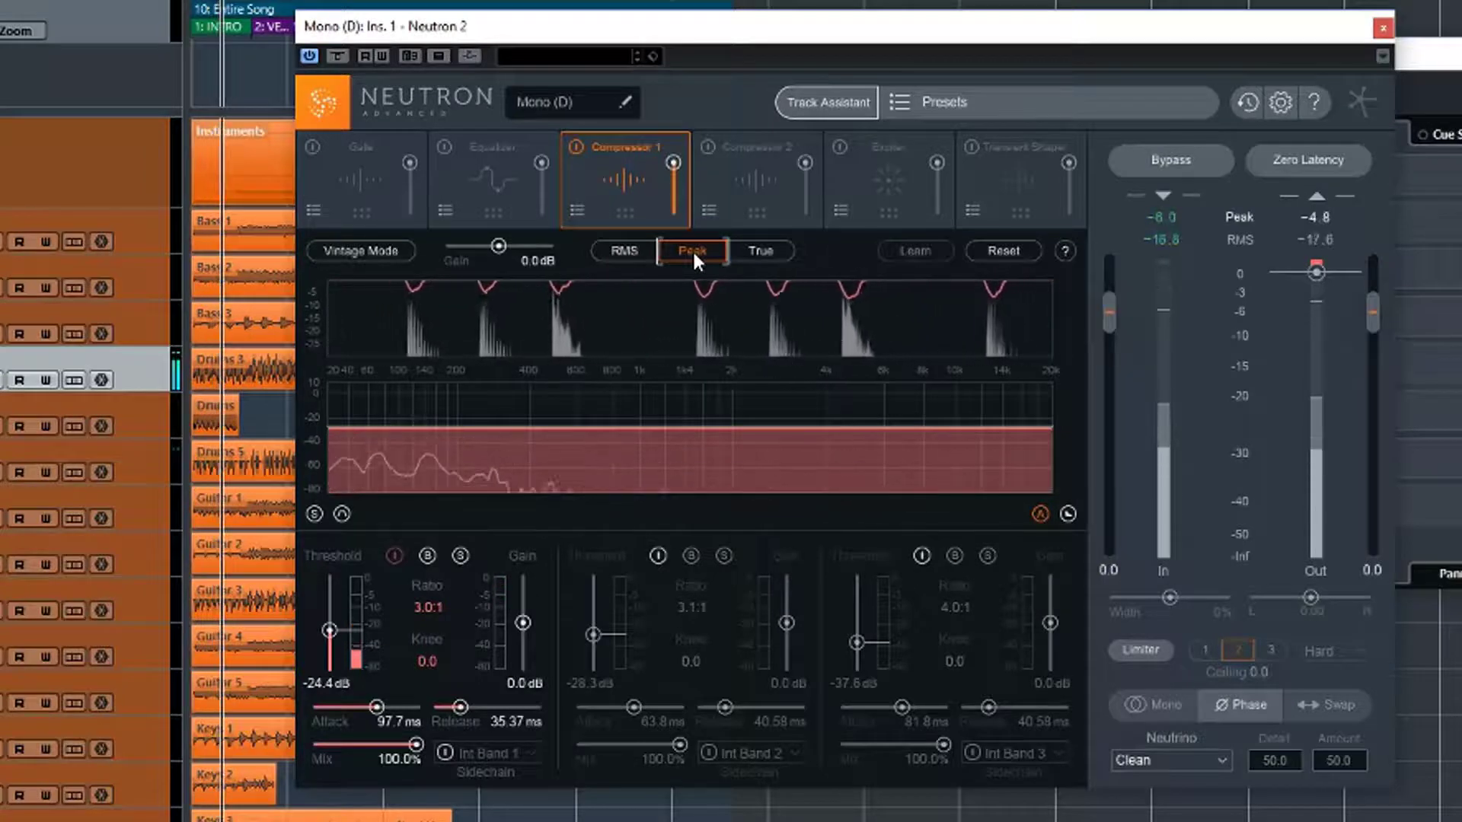
{"action": "left_click", "coordinate": [754, 251]}
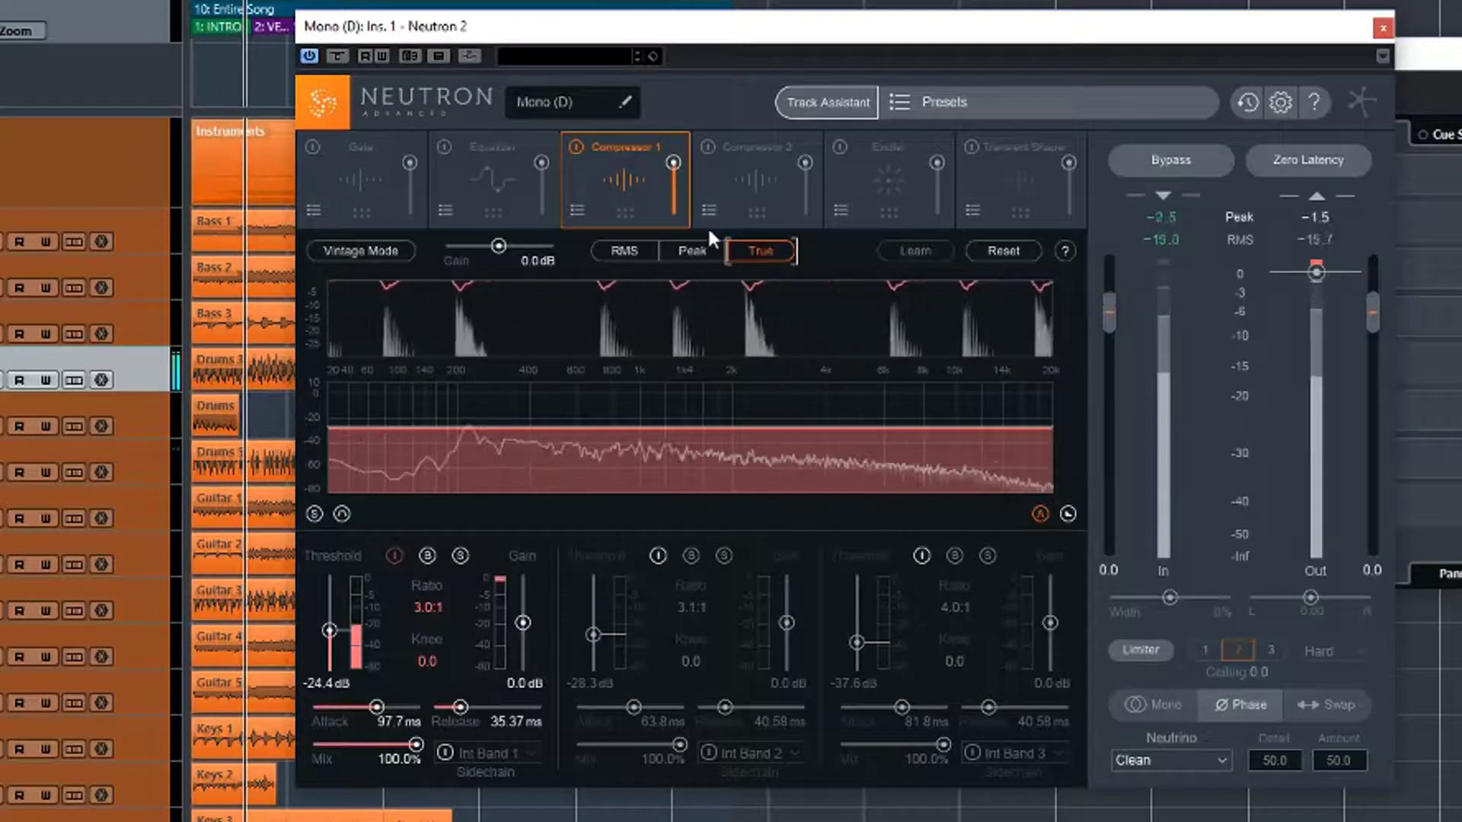
{"action": "left_click", "coordinate": [699, 248]}
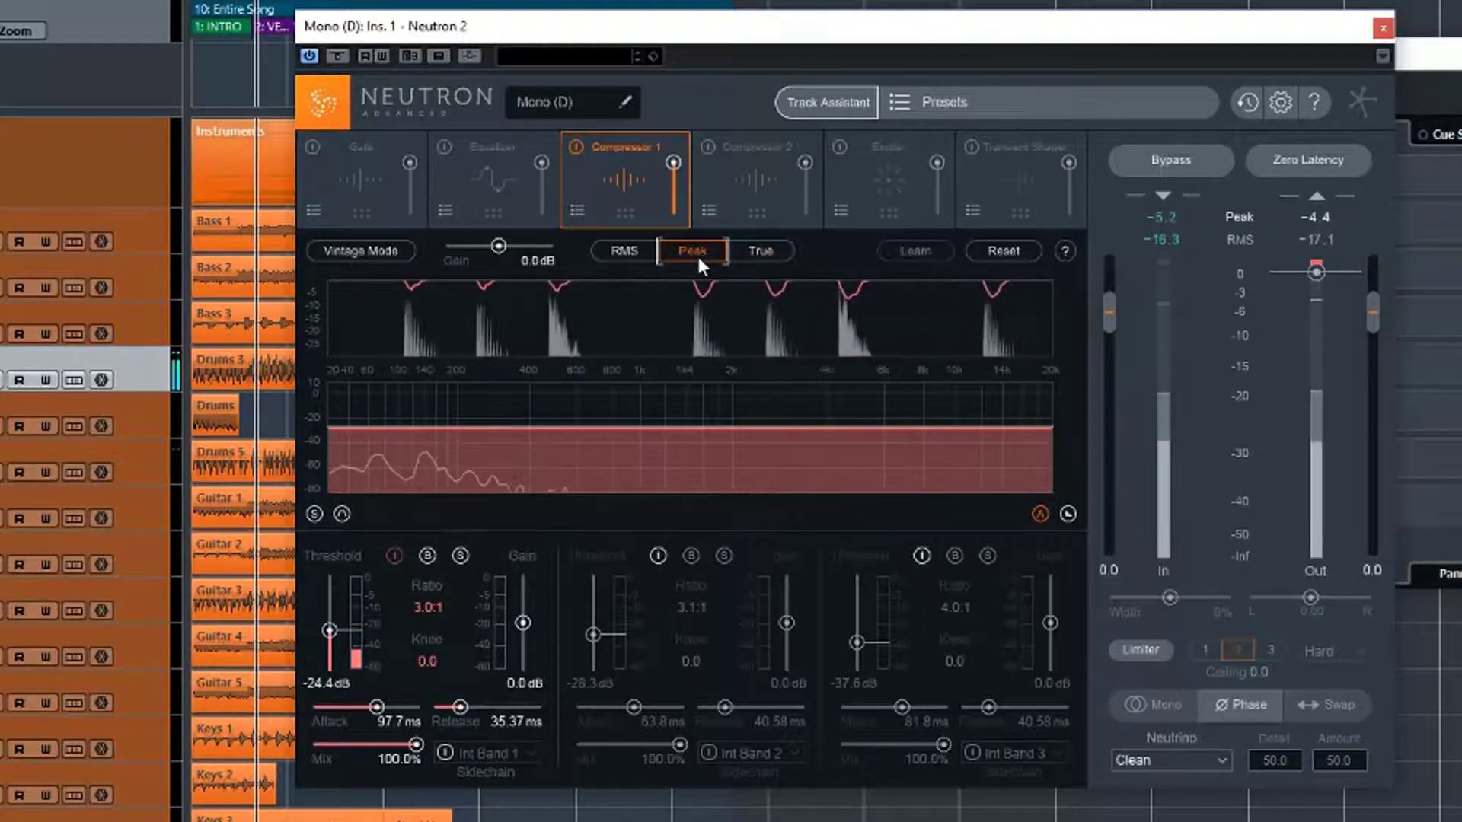
{"action": "left_click", "coordinate": [631, 251]}
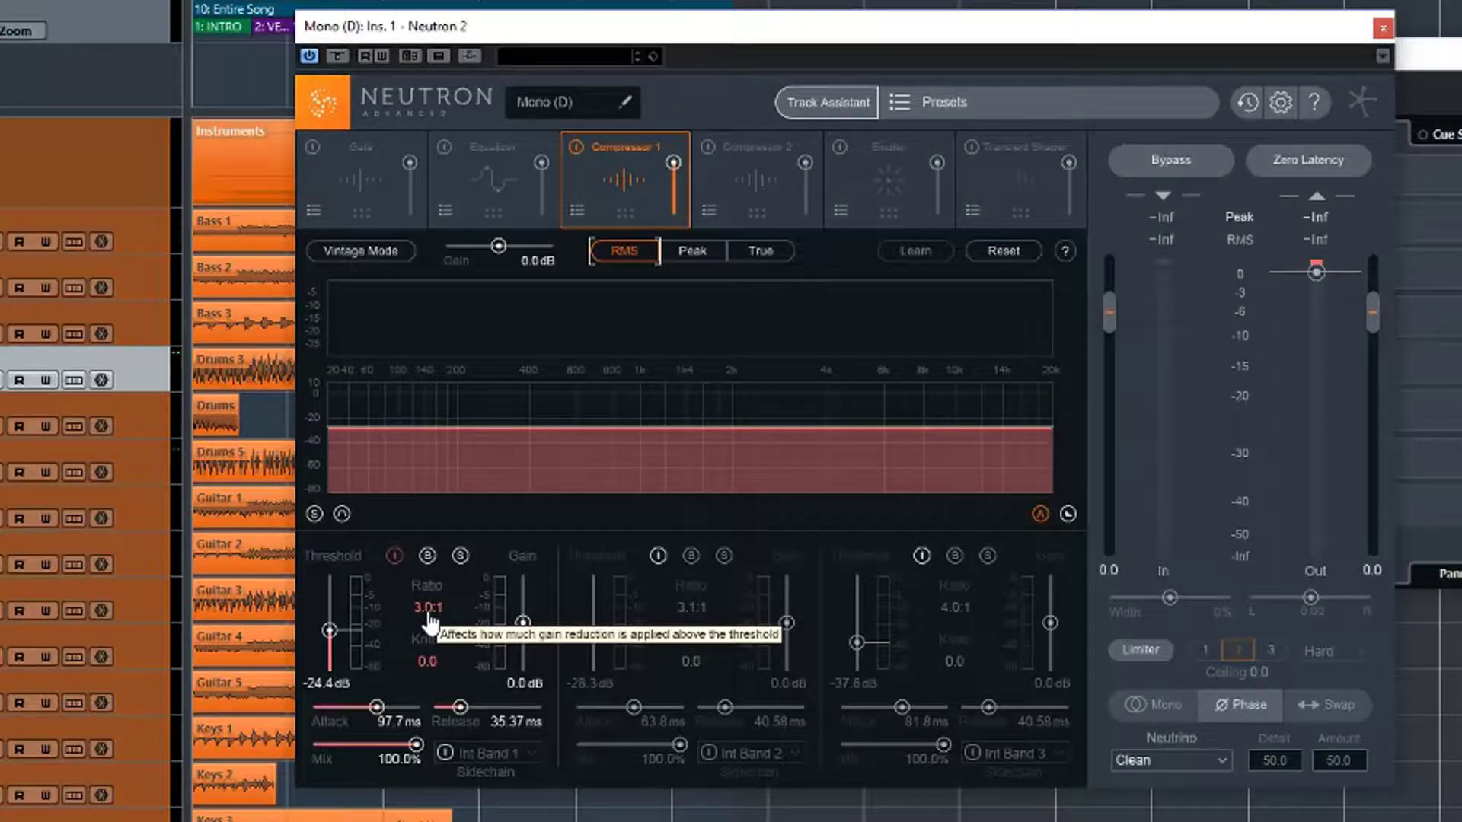
- Try lowering band 1's compression ratio by editing its value field
{"action": "left_click_drag", "start_coordinate": [430, 624], "coordinate": [432, 629]}
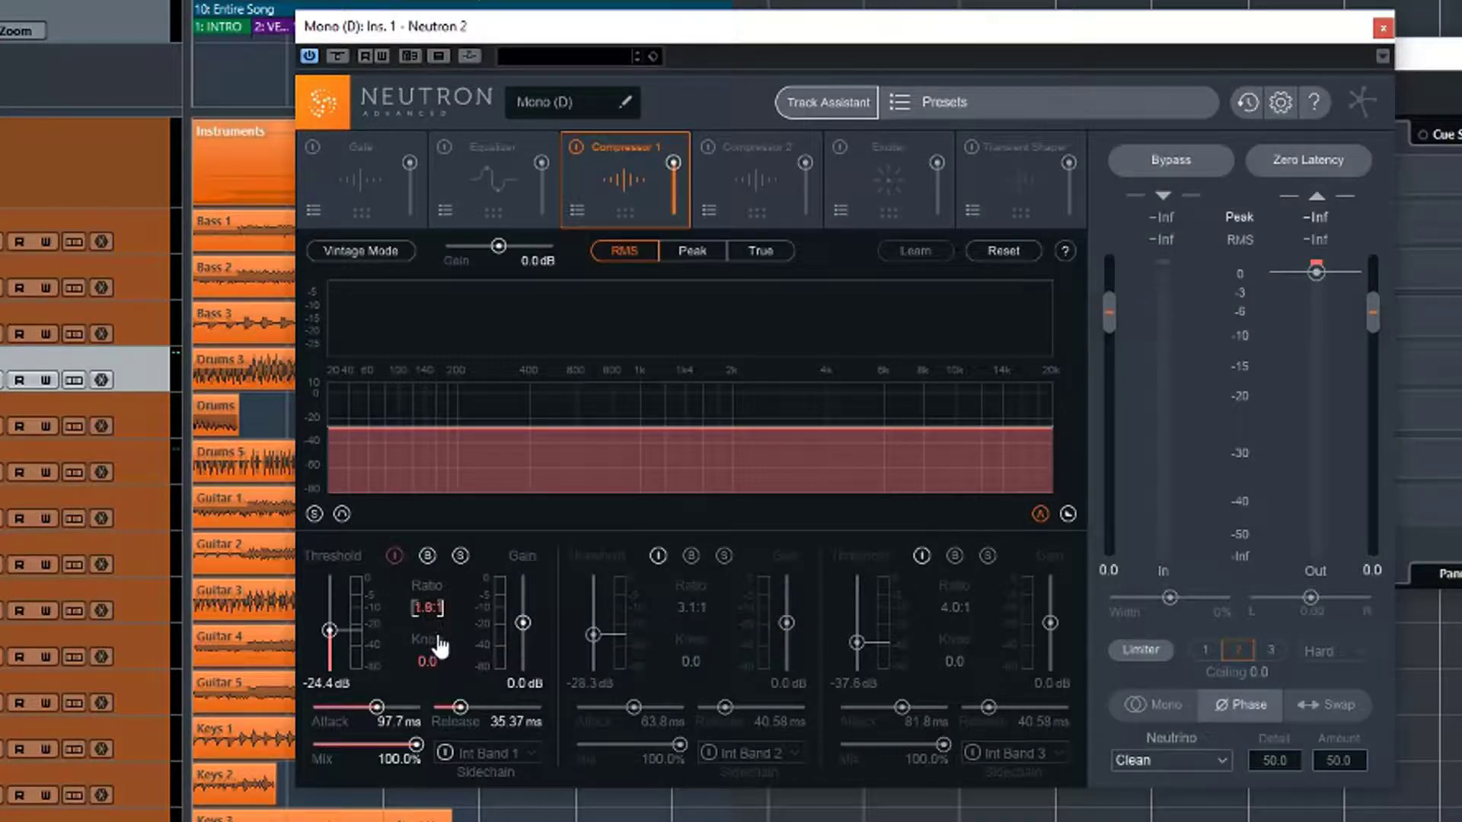
{"action": "type", "text": "2"}
{"action": "type", "text": "10"}
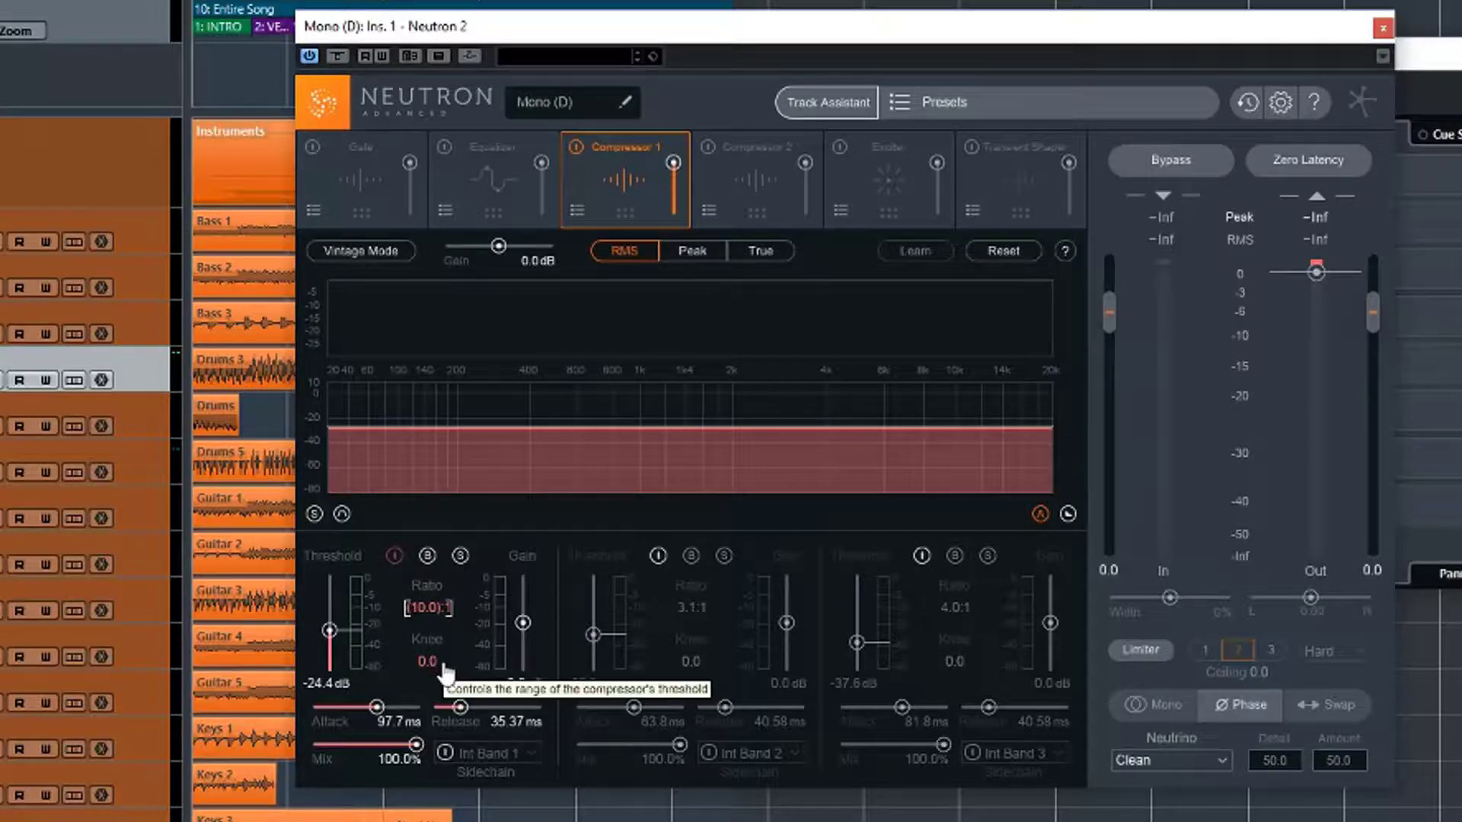
{"action": "type", "text": "2"}
{"action": "key", "text": "Return"}
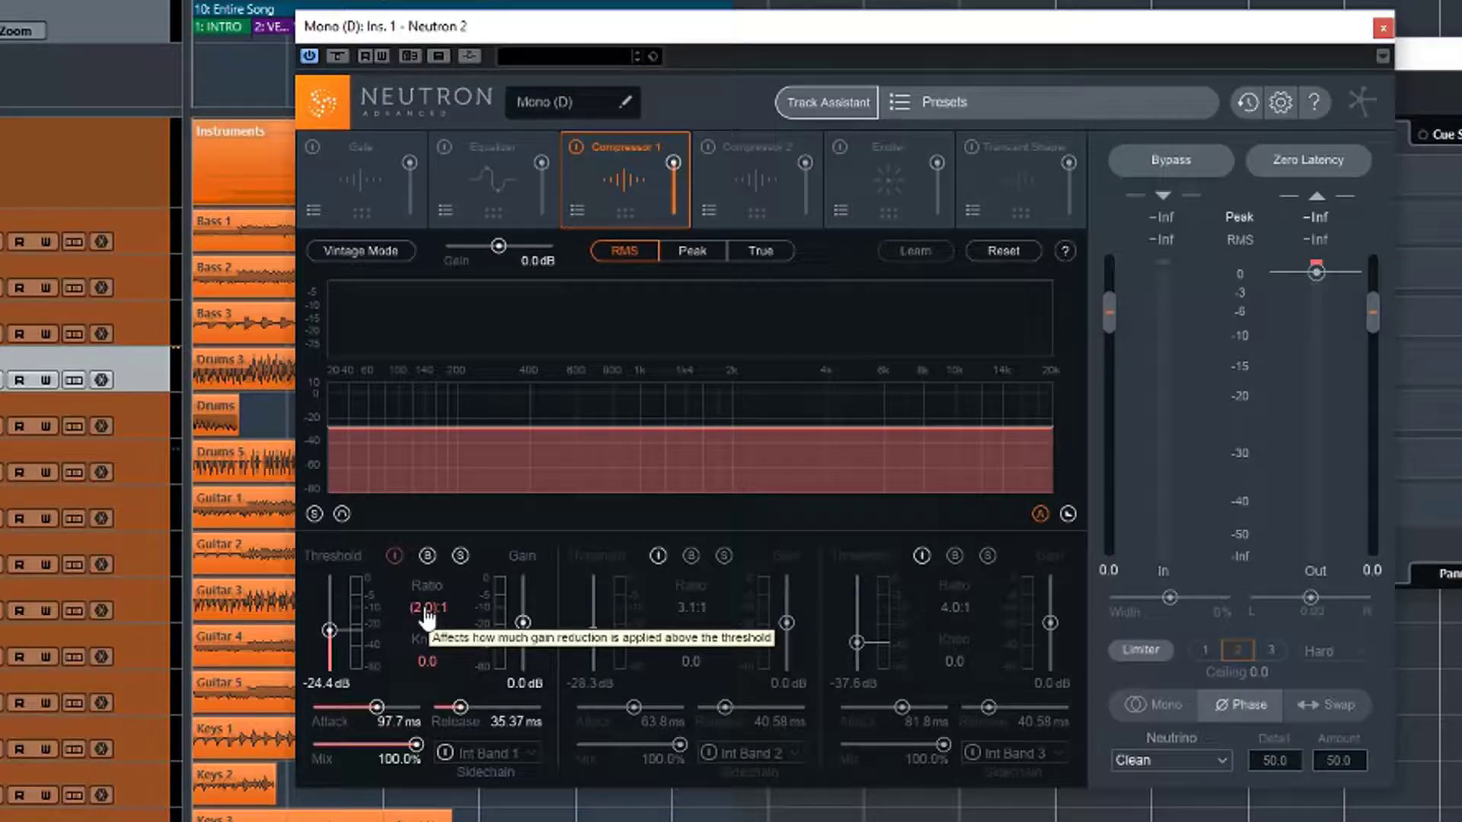
{"action": "left_click", "coordinate": [431, 614]}
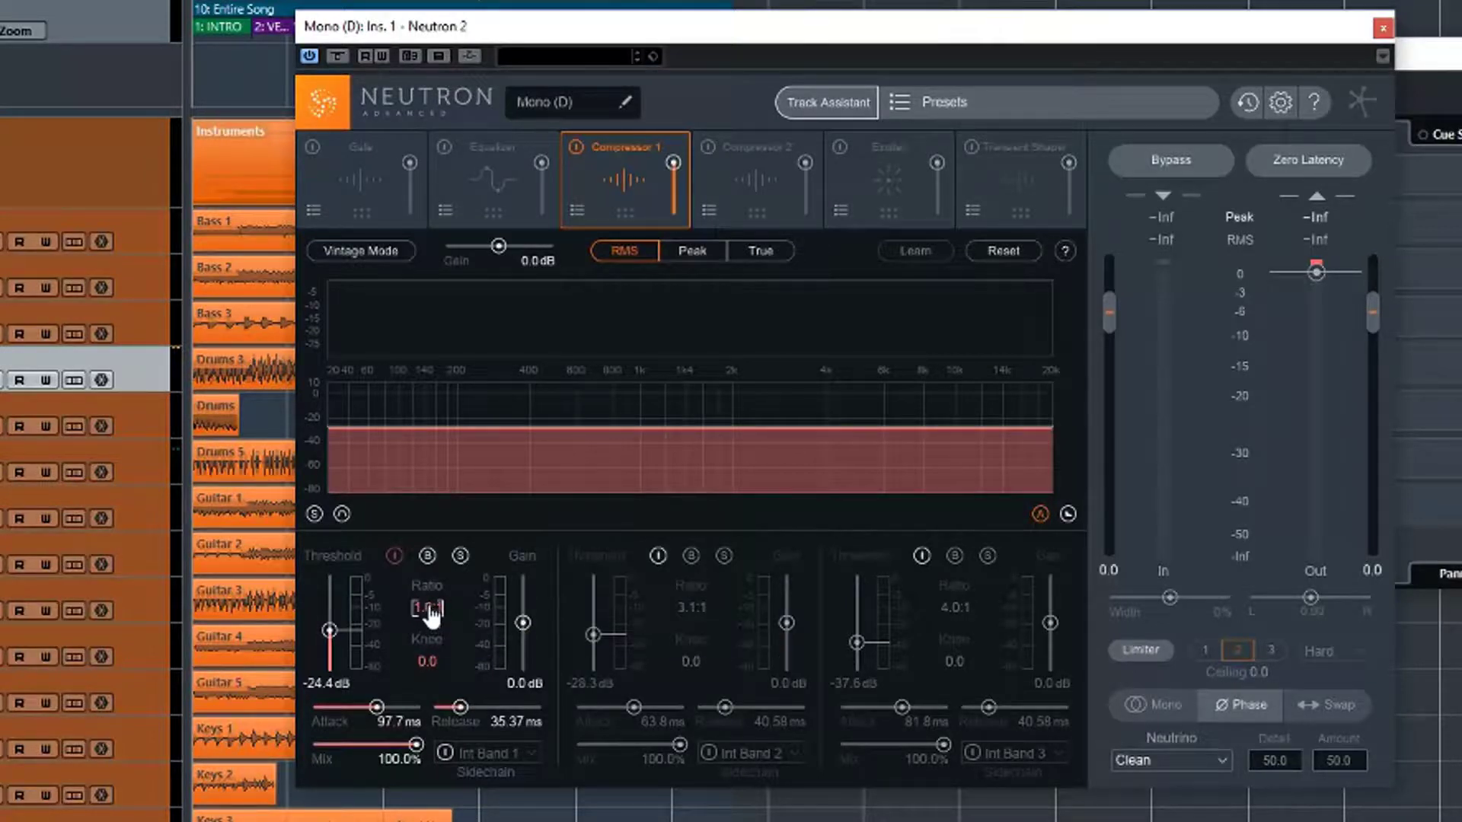
{"action": "scroll", "coordinate": [431, 623], "scroll_direction": "up", "scroll_amount": 5}
- With the drums playing, raise band 1's threshold to -15.7 dB
{"action": "key", "text": "space"}
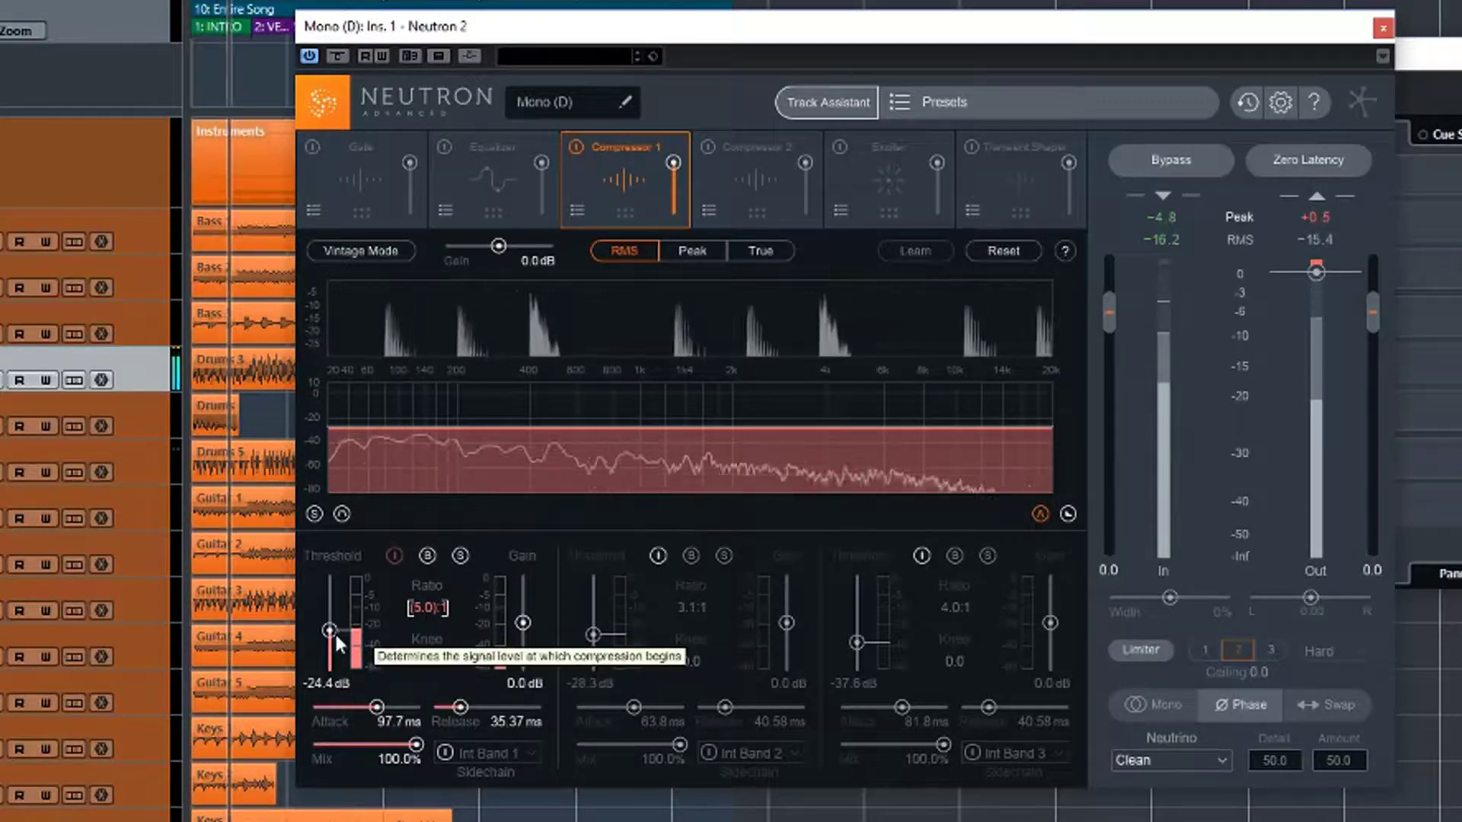
{"action": "mouse_move", "coordinate": [329, 631]}
{"action": "left_mouse_down"}
{"action": "mouse_move", "coordinate": [325, 587]}
{"action": "mouse_move", "coordinate": [332, 620]}
{"action": "left_mouse_up"}
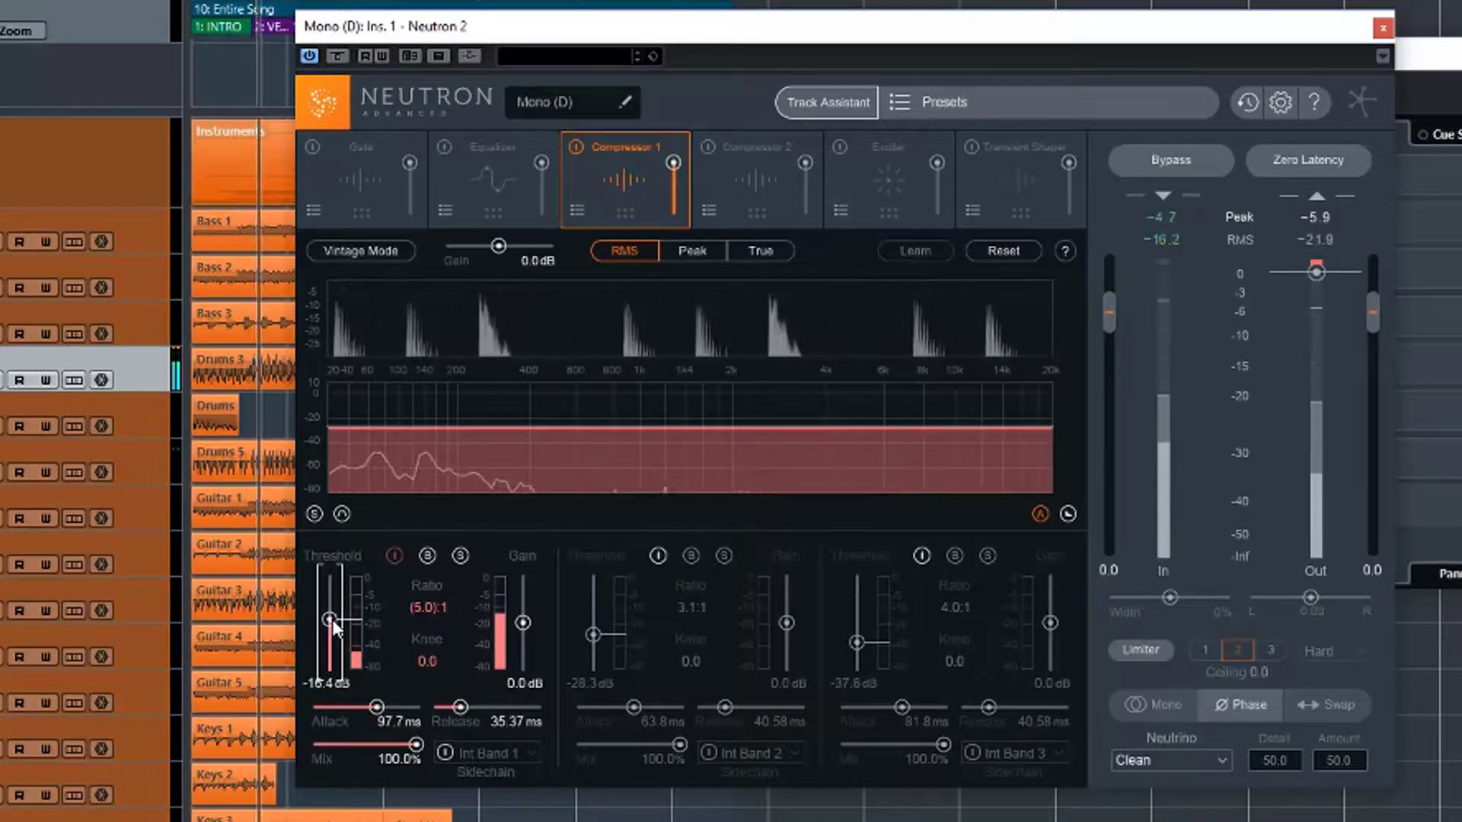
{"action": "left_click_drag", "start_coordinate": [332, 619], "coordinate": [332, 618]}
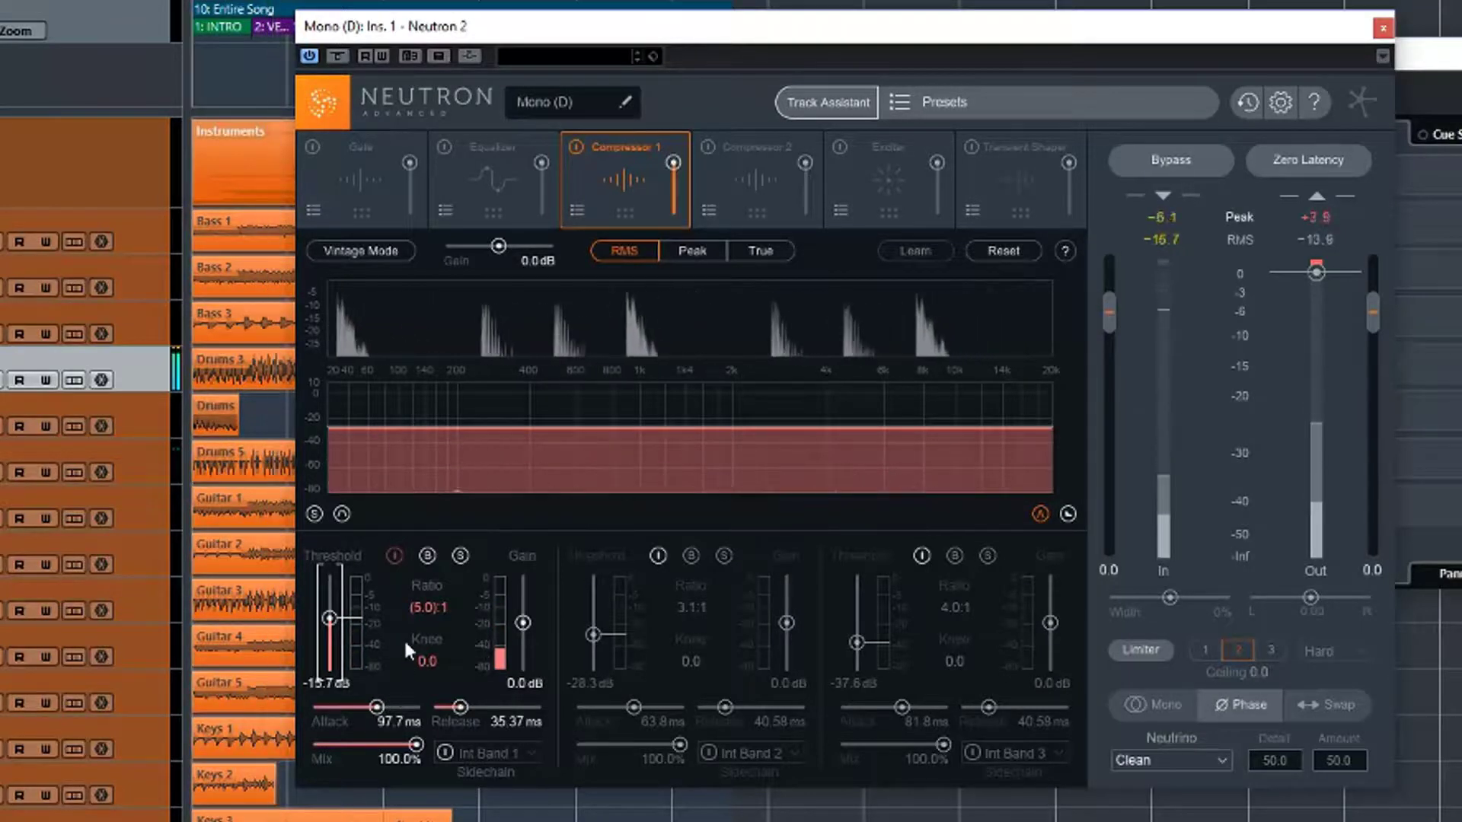
- Set band 1's ratio to 2.0:1
{"action": "double_click", "coordinate": [426, 607]}
{"action": "type", "text": "2"}
{"action": "key", "text": "Return"}
{"action": "left_click_drag", "start_coordinate": [429, 610], "coordinate": [432, 618]}
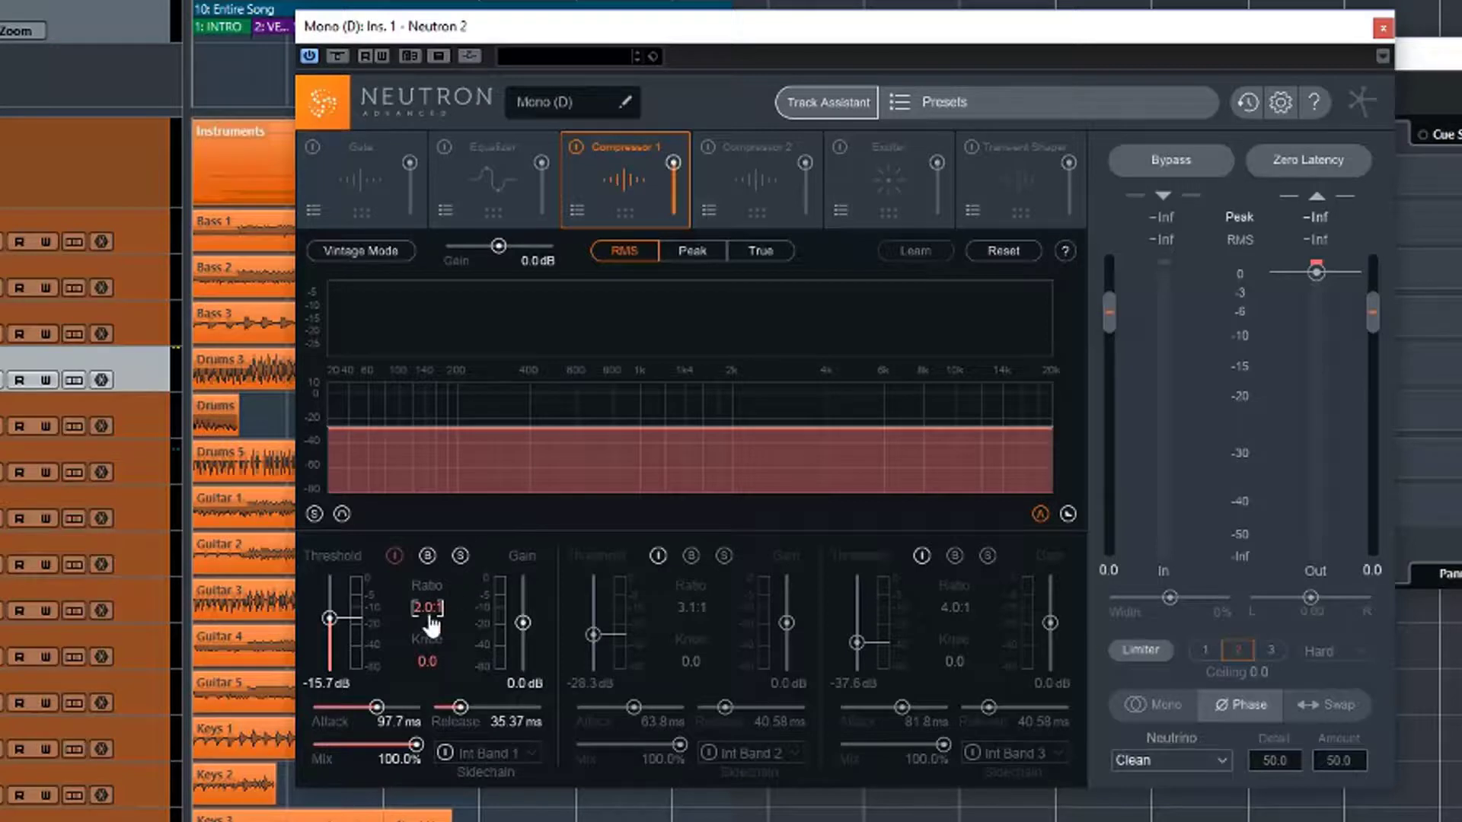
- Turn on Vintage mode, then during playback push band 1 to 5.0:1 with a -30.5 dB threshold
{"action": "left_click", "coordinate": [393, 250]}
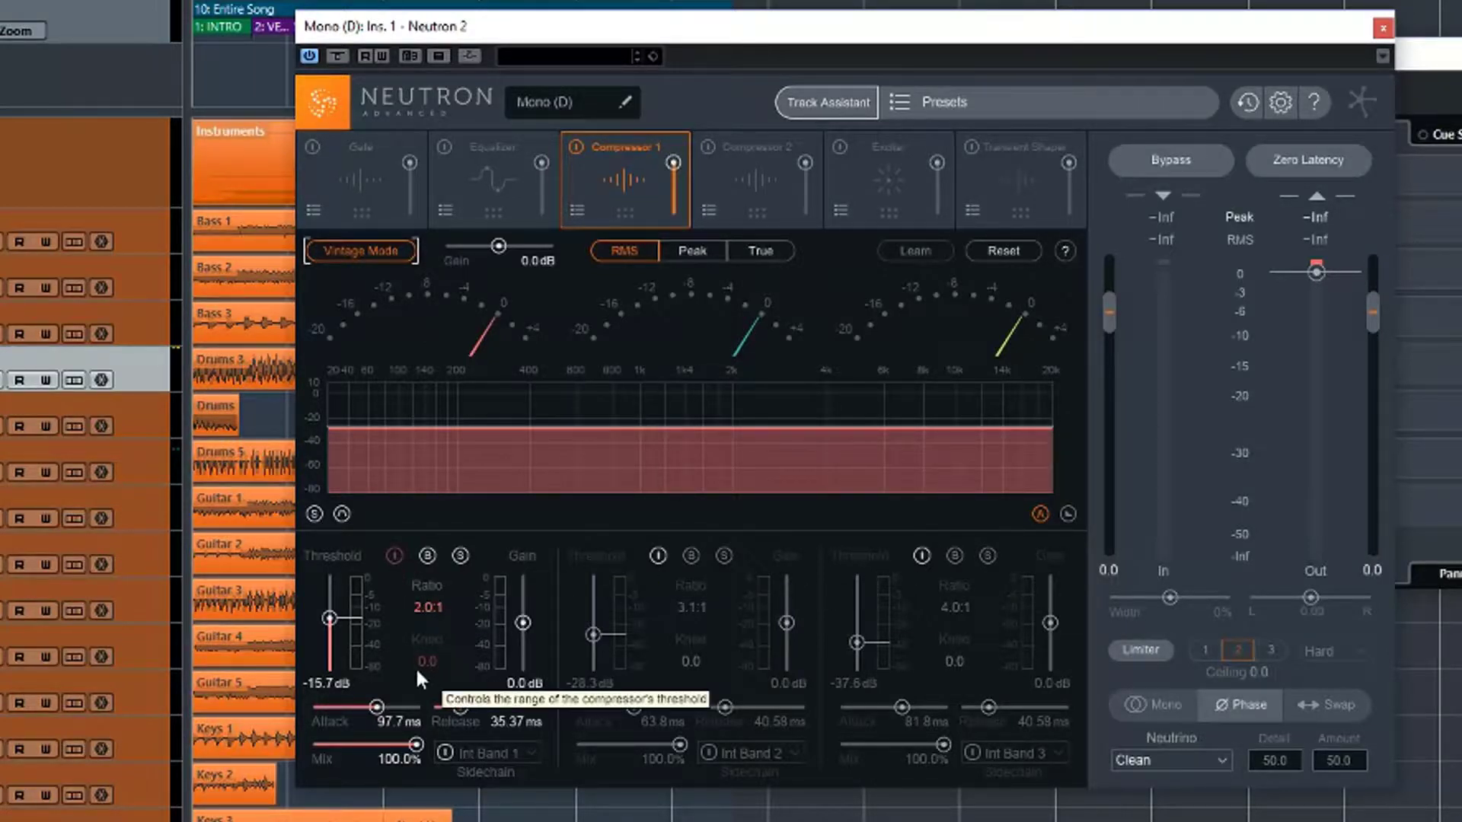
{"action": "key", "text": "space"}
{"action": "left_click_drag", "start_coordinate": [330, 619], "coordinate": [329, 626]}
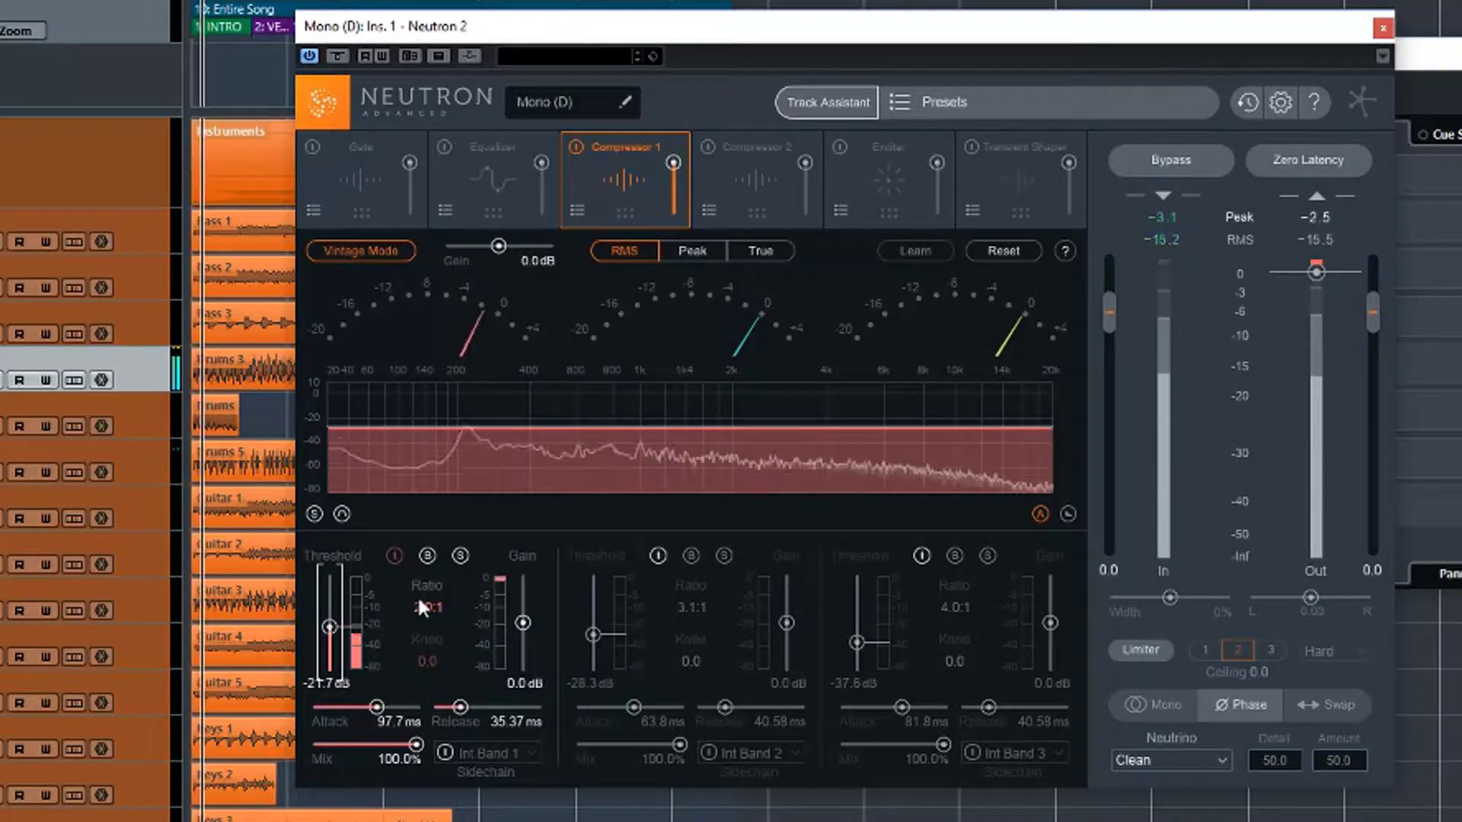
{"action": "left_click_drag", "start_coordinate": [426, 607], "coordinate": [428, 574]}
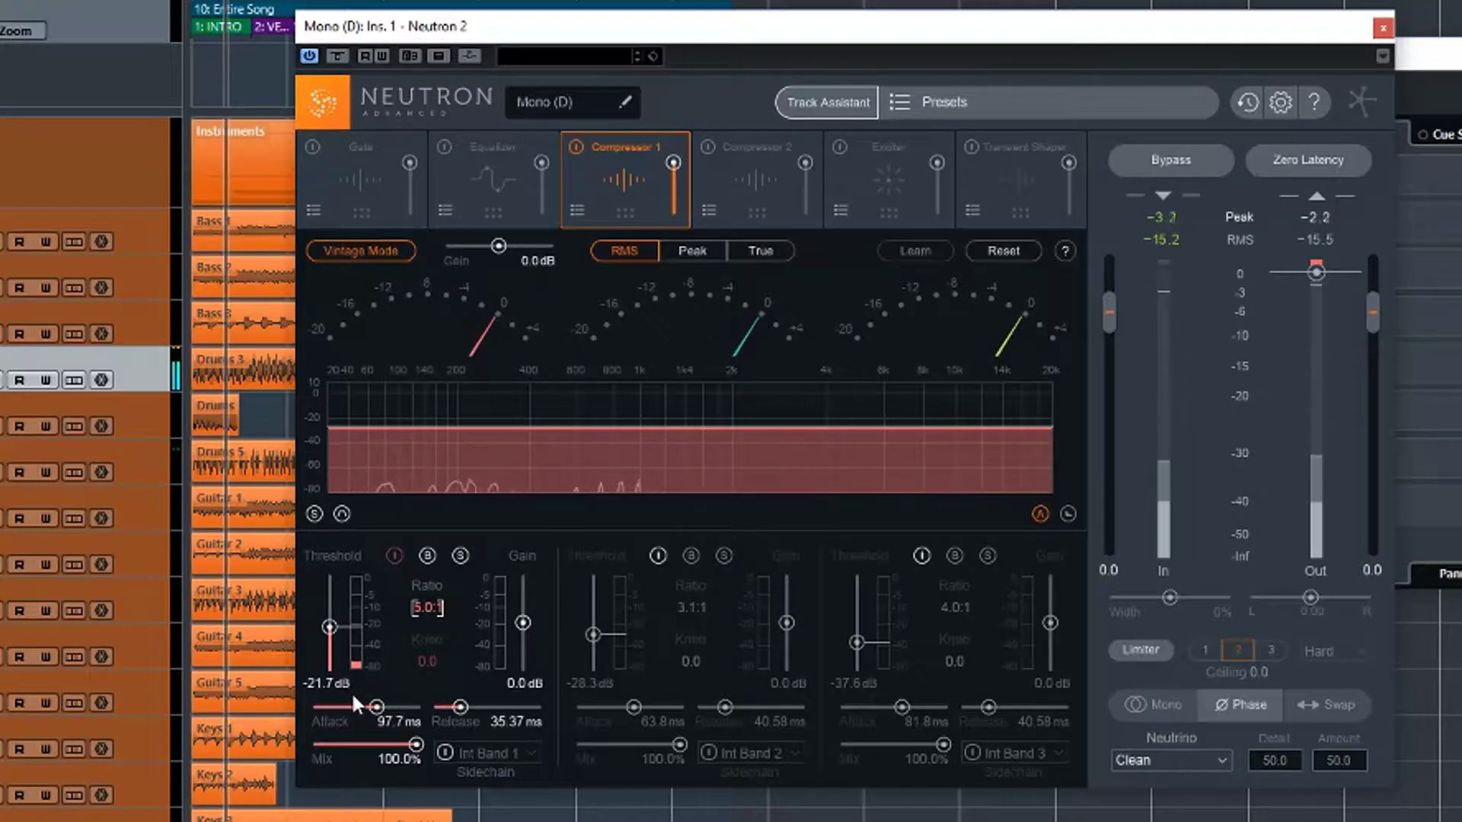
{"action": "left_click_drag", "start_coordinate": [327, 628], "coordinate": [327, 636]}
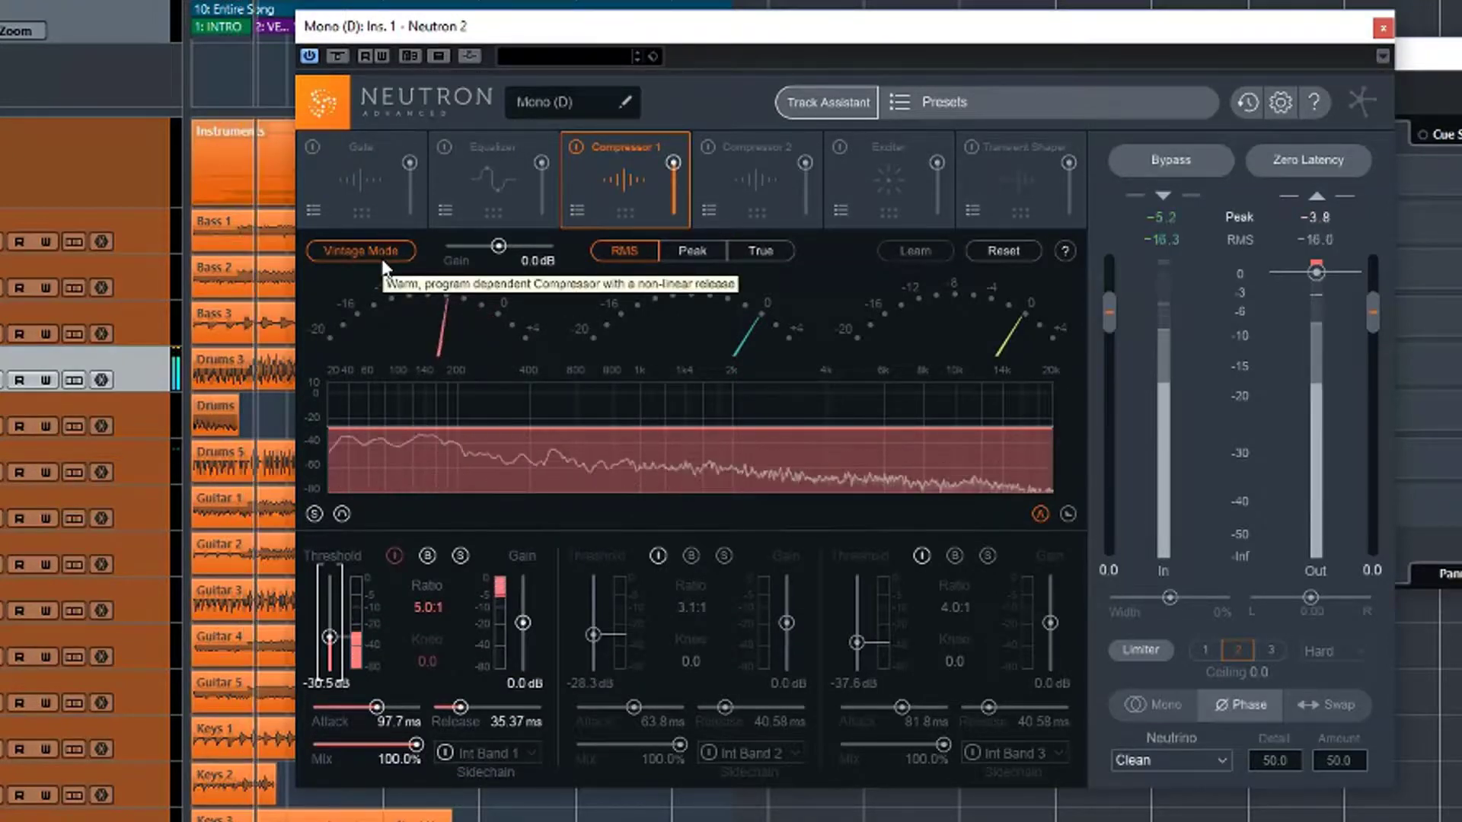
{"action": "left_click", "coordinate": [348, 244]}
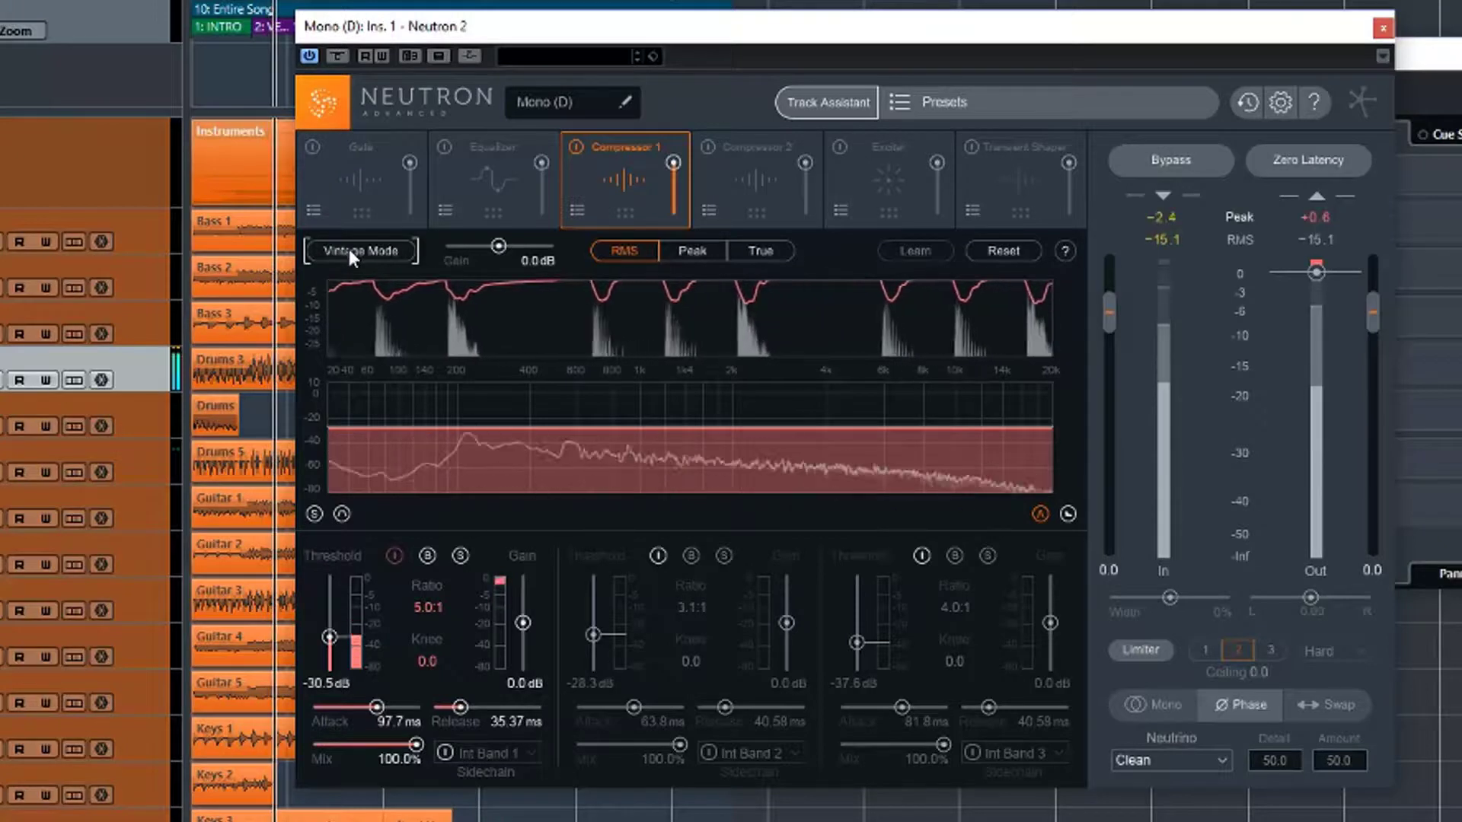
{"action": "left_click", "coordinate": [348, 251]}
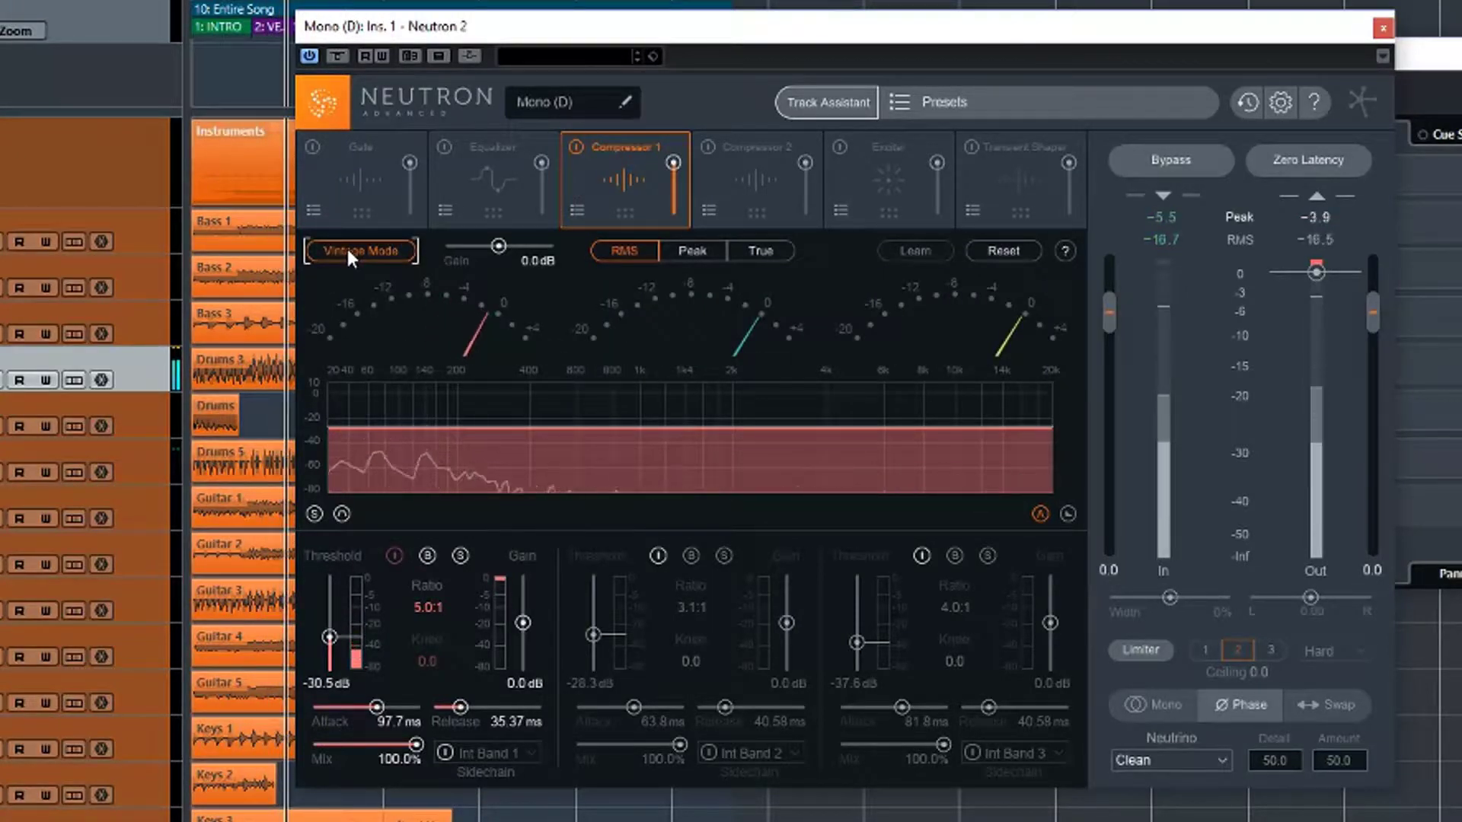
{"action": "left_click", "coordinate": [347, 249]}
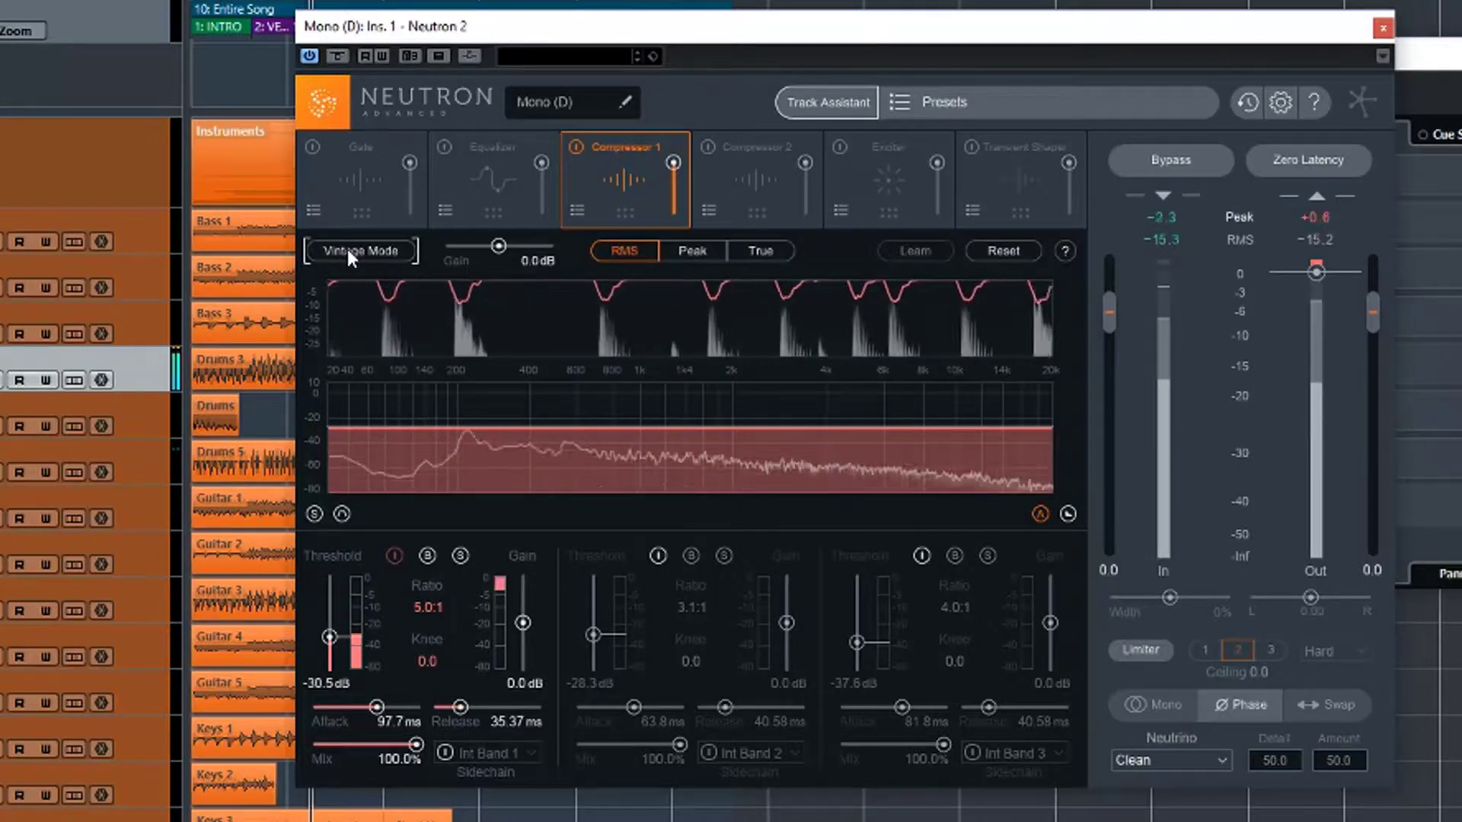
{"action": "left_click", "coordinate": [347, 249]}
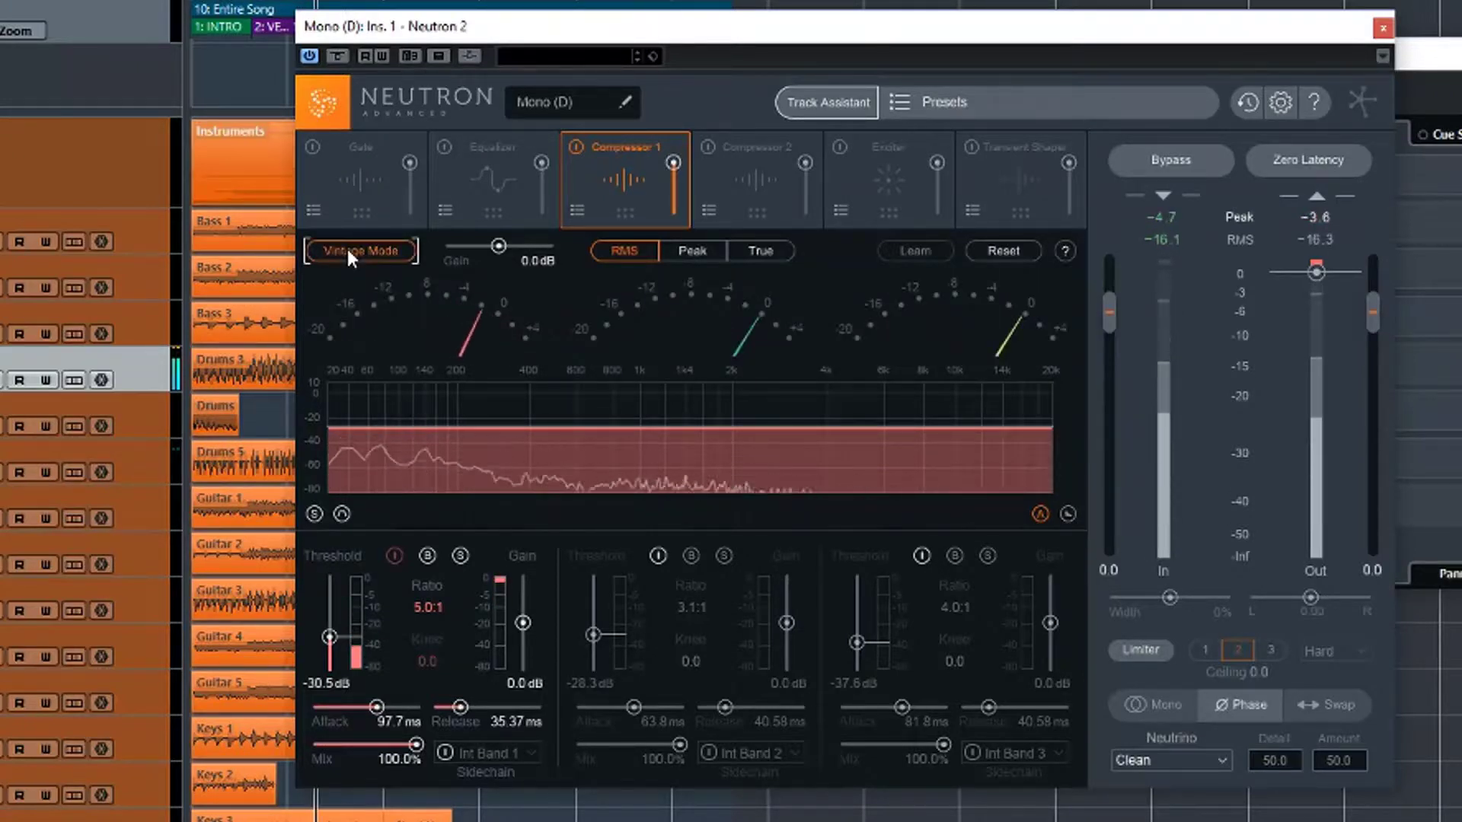
- Turn bands 2 and 3 back on and play the drums
{"action": "left_click", "coordinate": [658, 555]}
{"action": "left_click", "coordinate": [921, 556]}
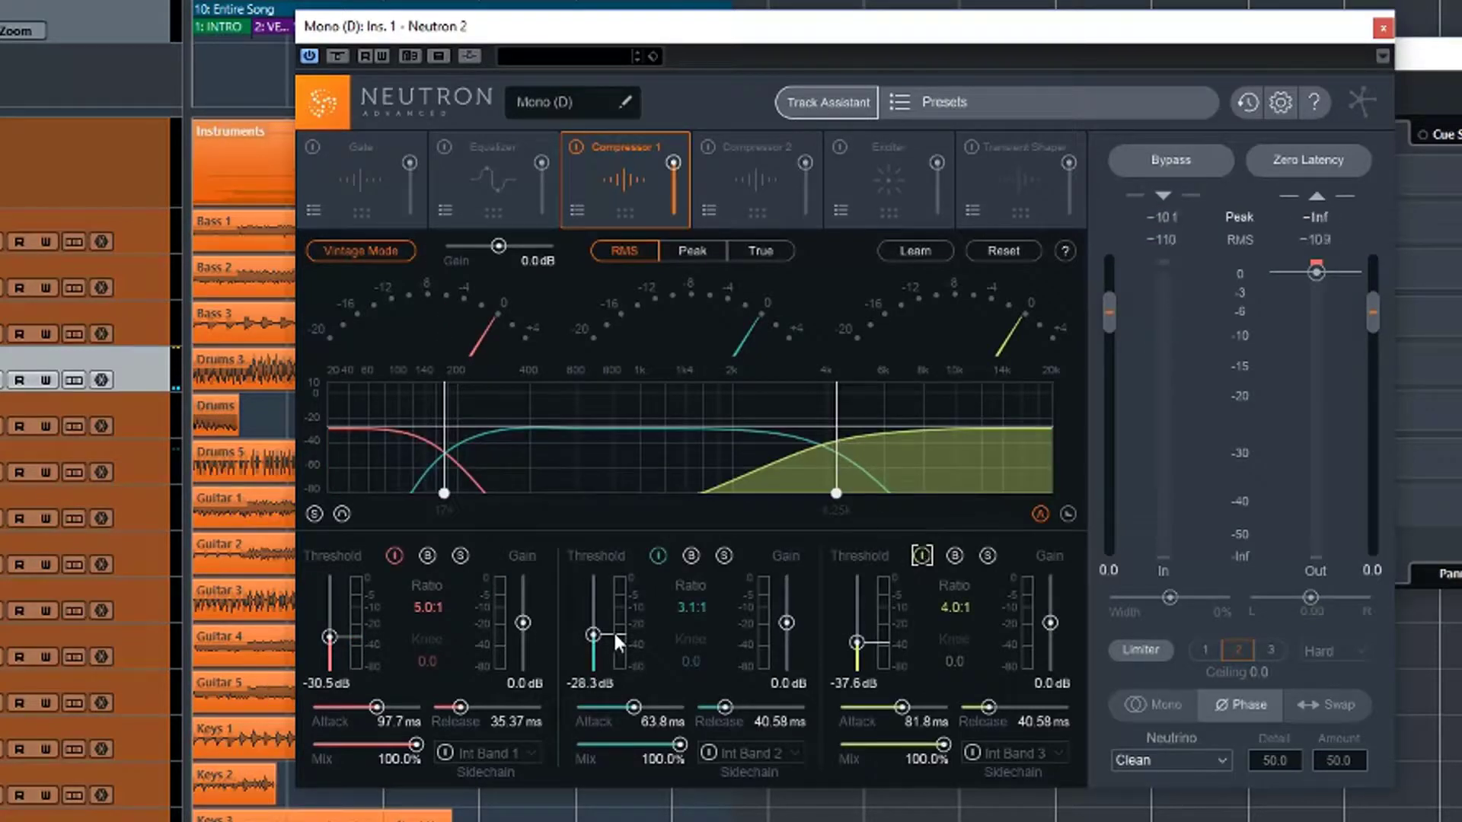
{"action": "key", "text": "space"}
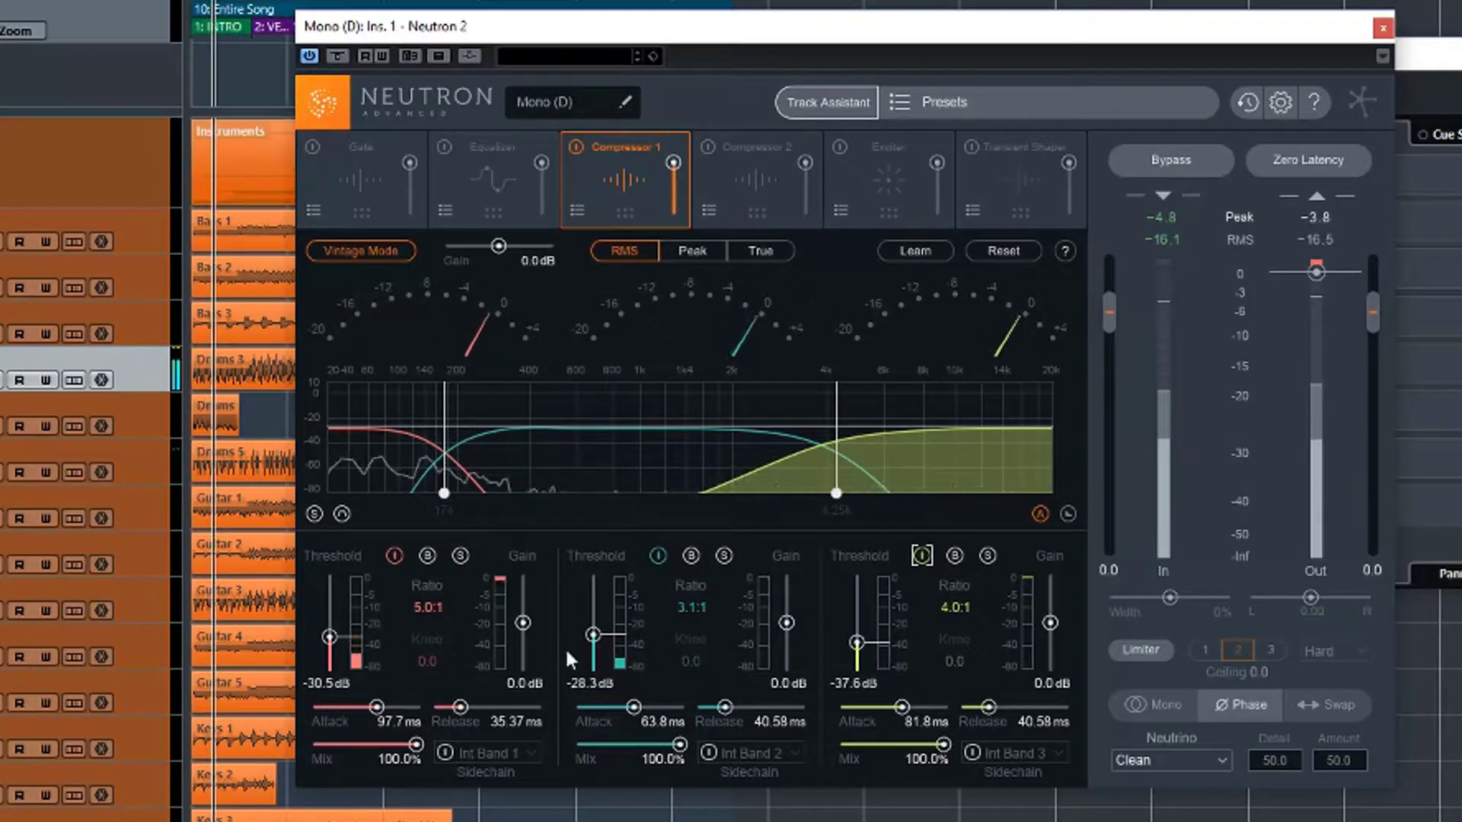
- Lower band 2's threshold to -30.5 dB and band 3's to -40.3 dB, then compare Vintage mode off and on
{"action": "left_click_drag", "start_coordinate": [593, 634], "coordinate": [592, 637]}
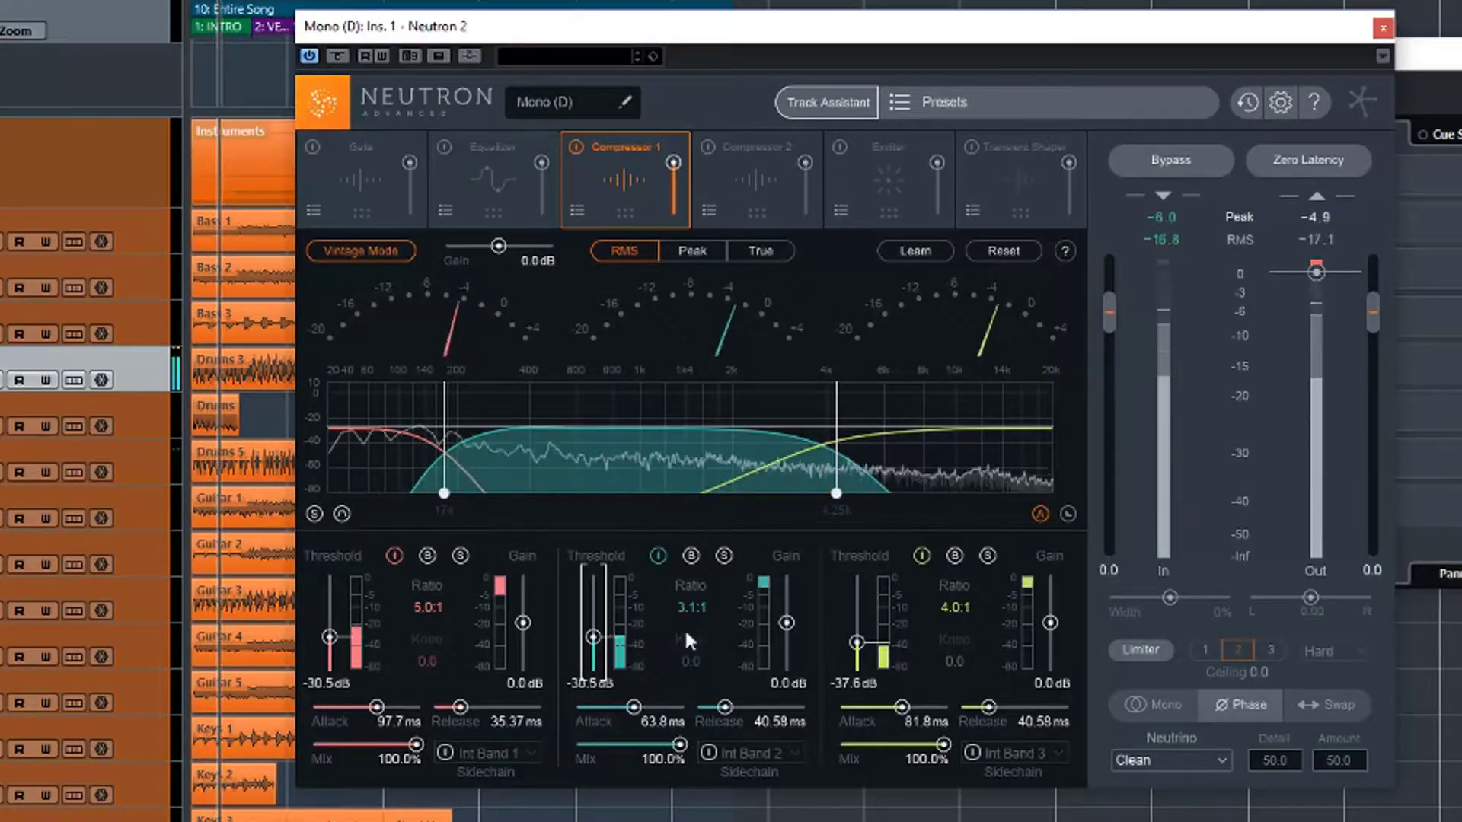
{"action": "left_click_drag", "start_coordinate": [857, 643], "coordinate": [858, 647]}
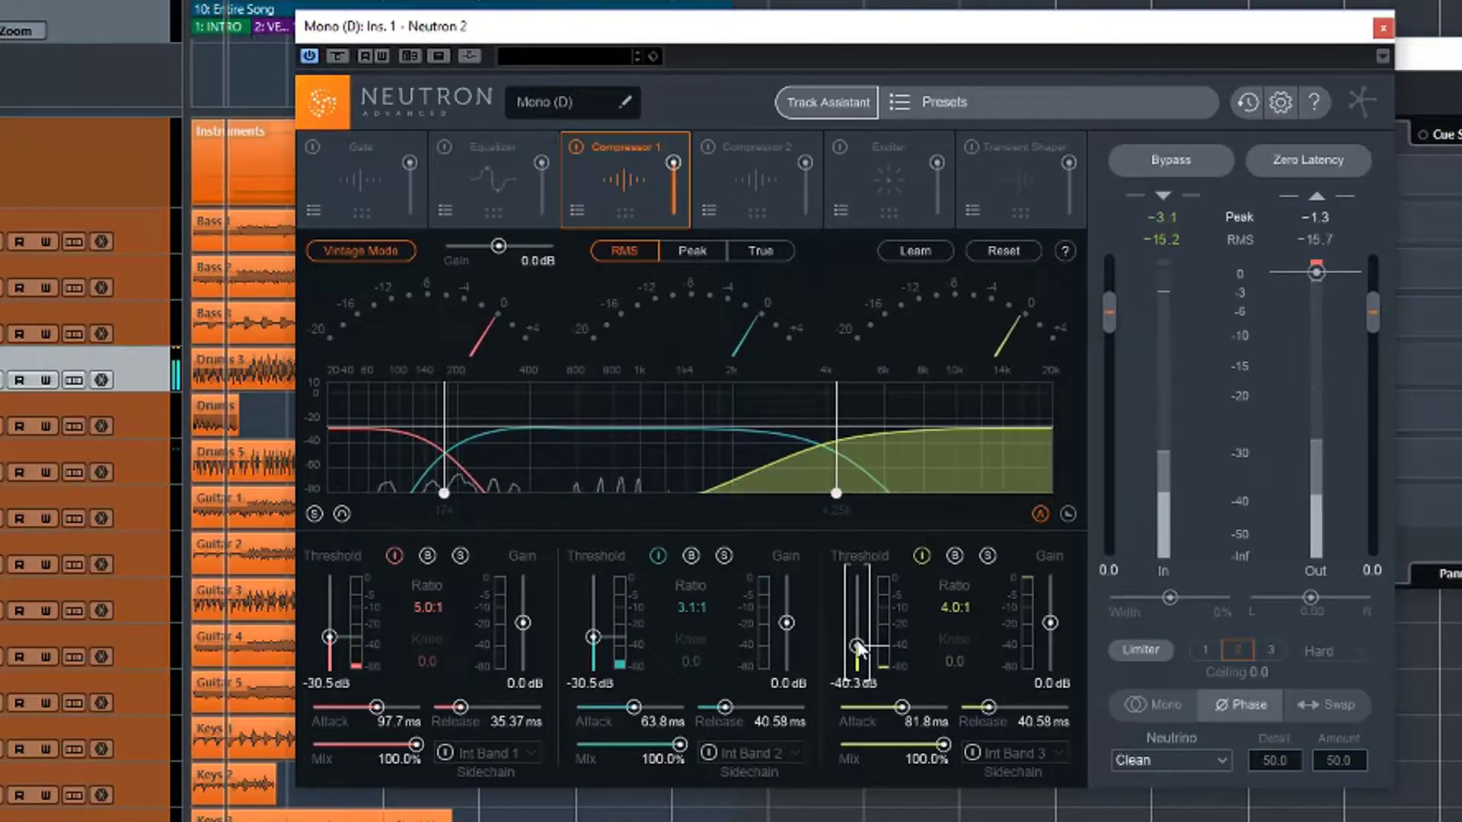
{"action": "left_click", "coordinate": [379, 249]}
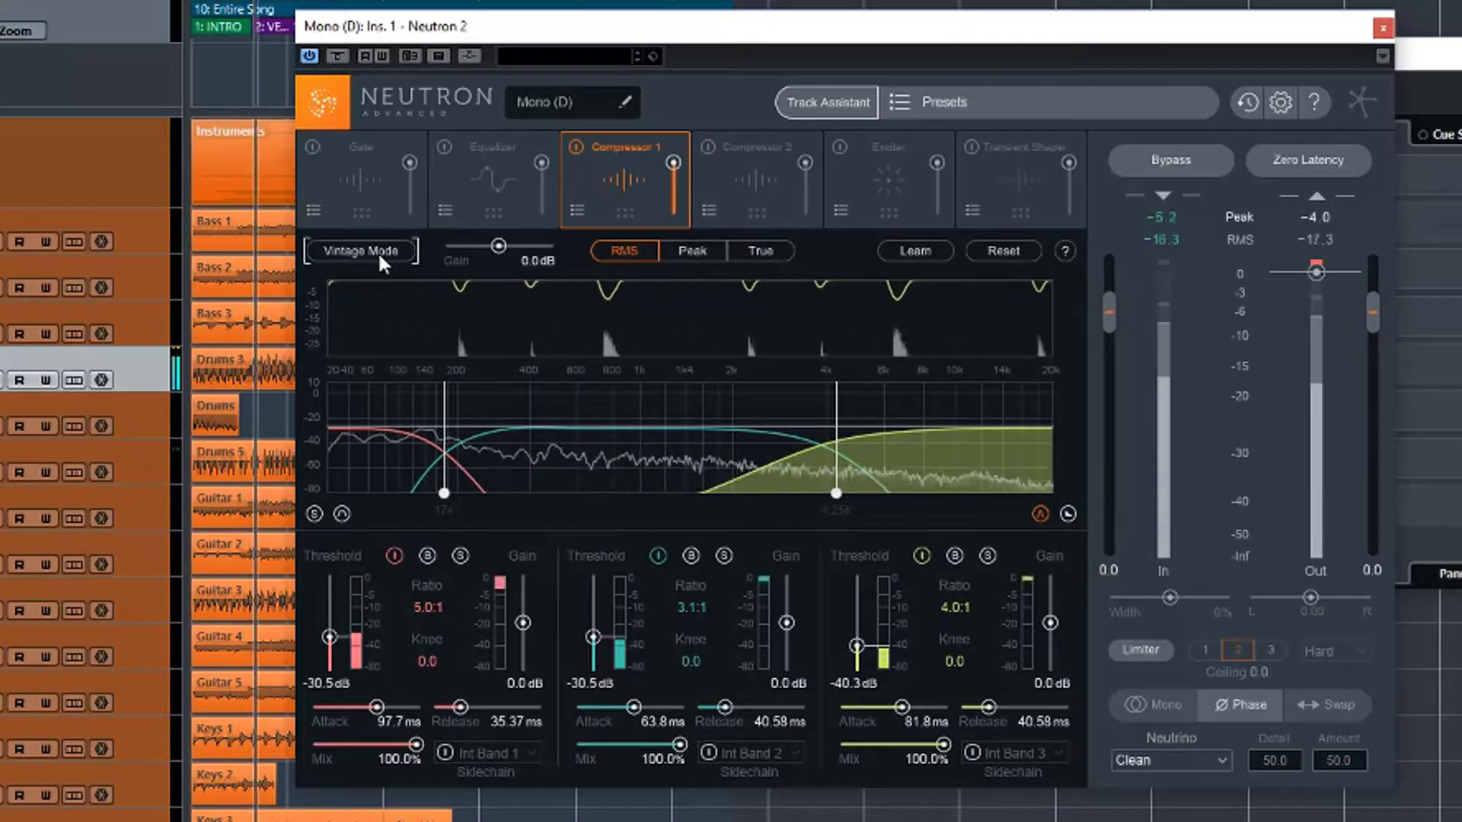
{"action": "left_click", "coordinate": [377, 248]}
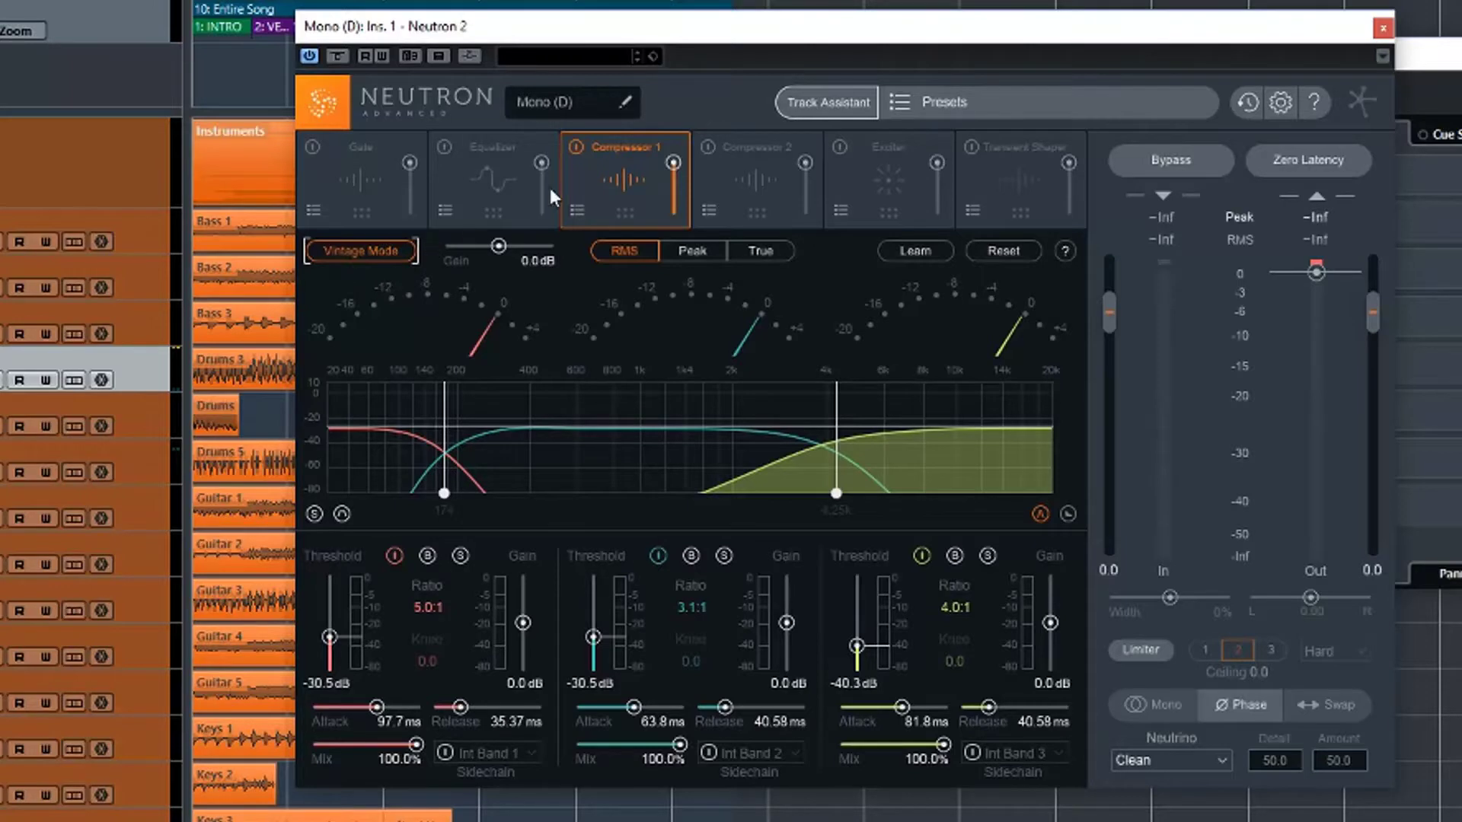
{"action": "left_click_drag", "start_coordinate": [766, 175], "coordinate": [636, 167]}
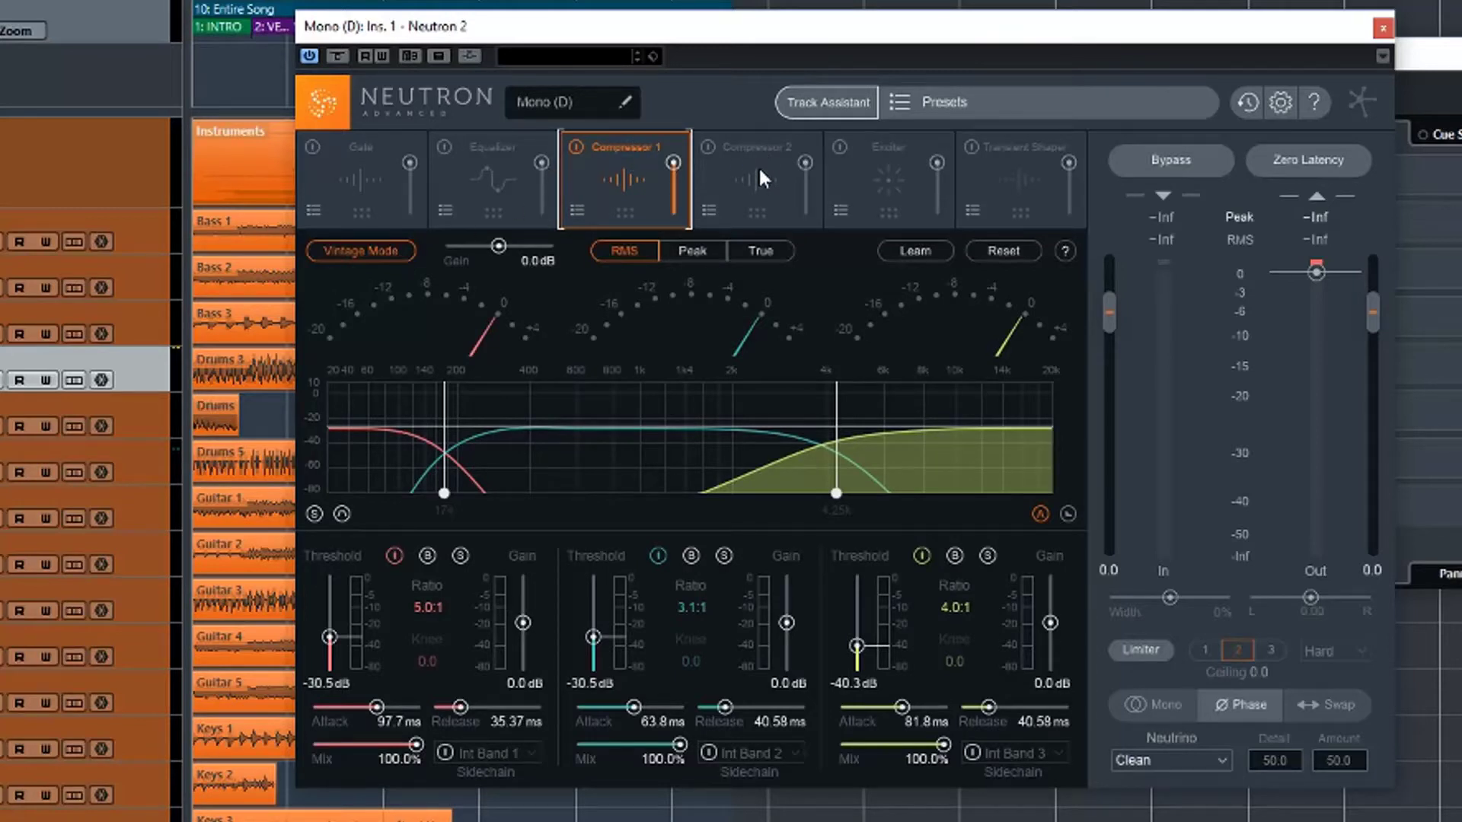
{"action": "left_click_drag", "start_coordinate": [759, 172], "coordinate": [729, 173]}
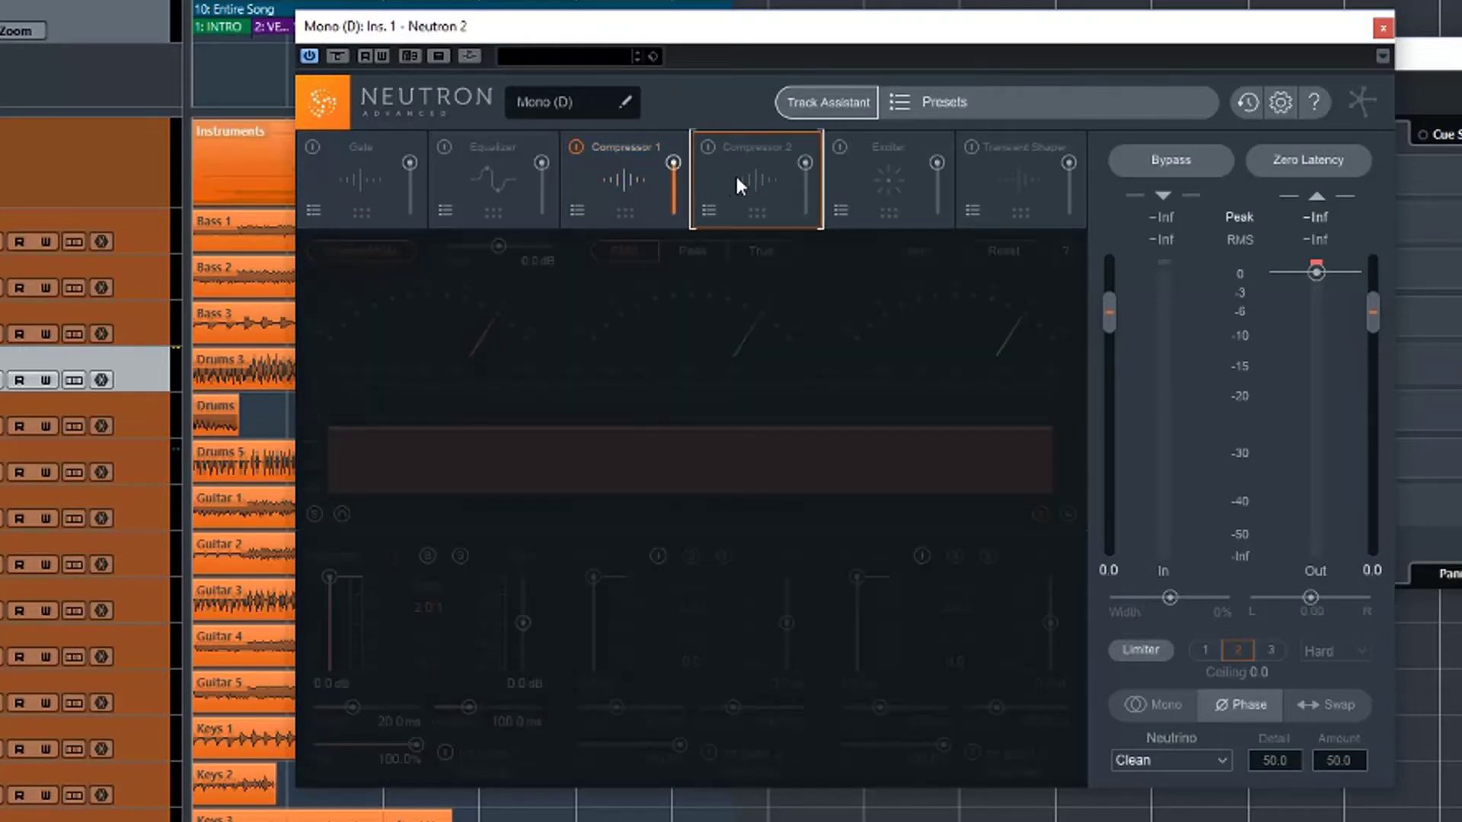
{"action": "left_click_drag", "start_coordinate": [652, 200], "coordinate": [649, 194]}
{"action": "left_click", "coordinate": [649, 194]}
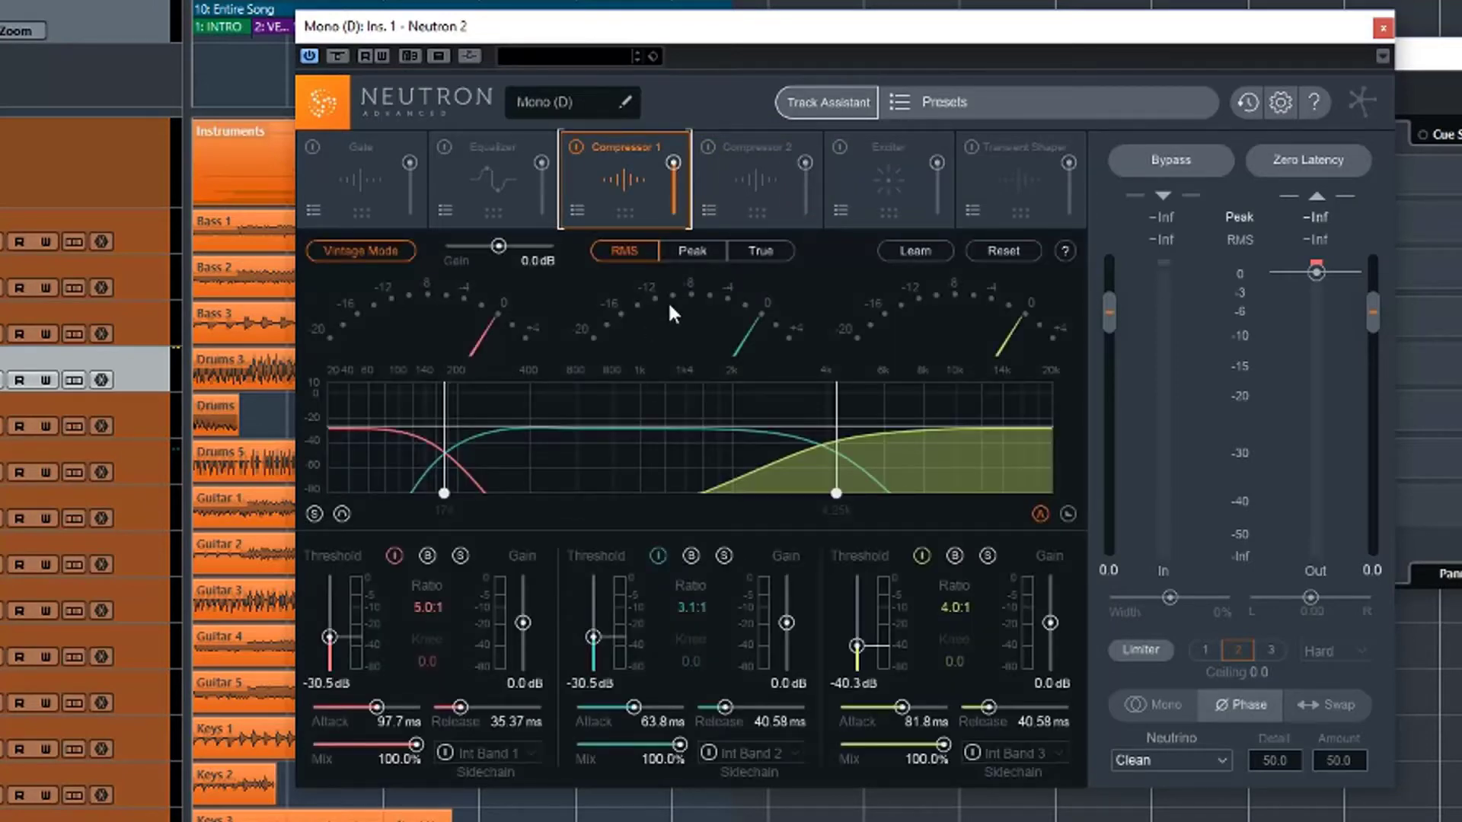